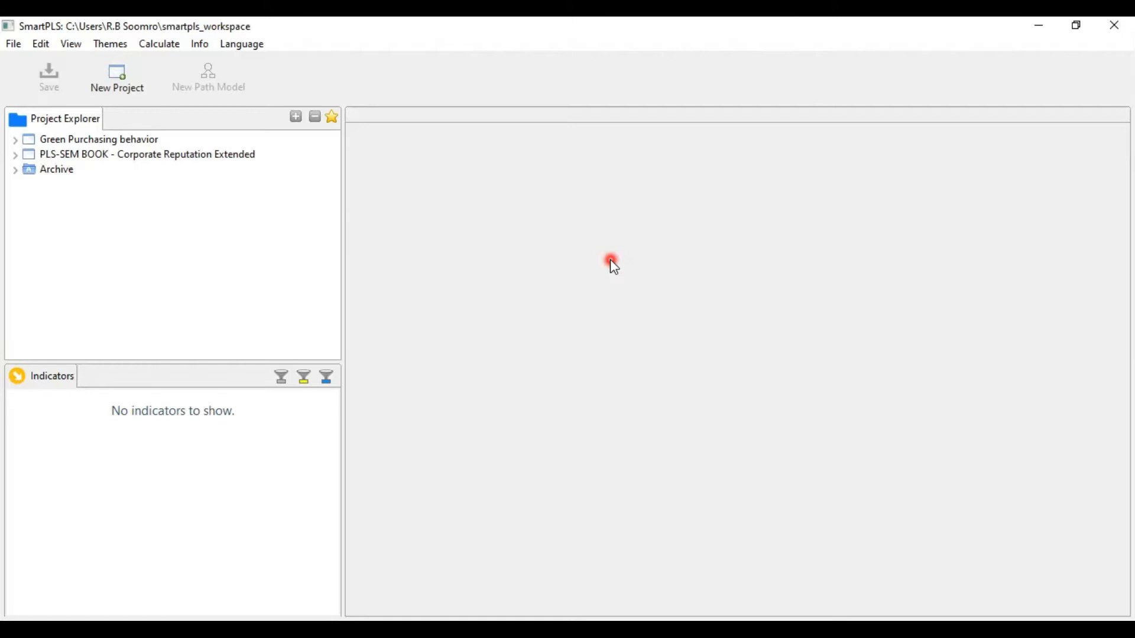
Archive the Green Purchasing behavior and PLS-SEM BOOK - Corporate Reputation Extended projects, and collapse the Archive folder.
left_click(155, 155)
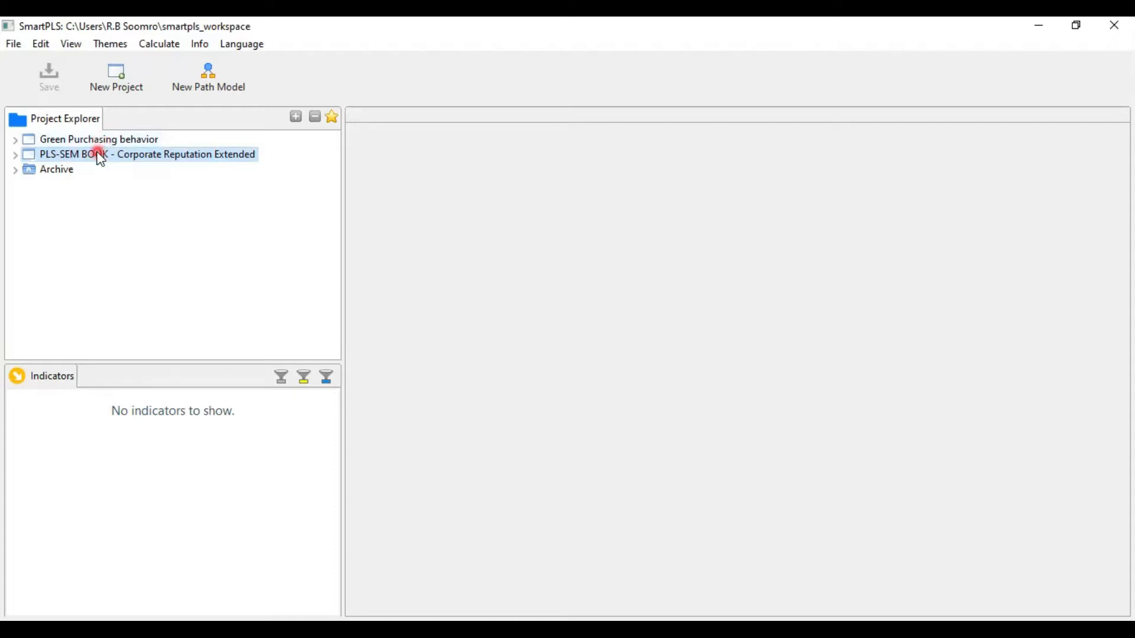
key("shift+Up")
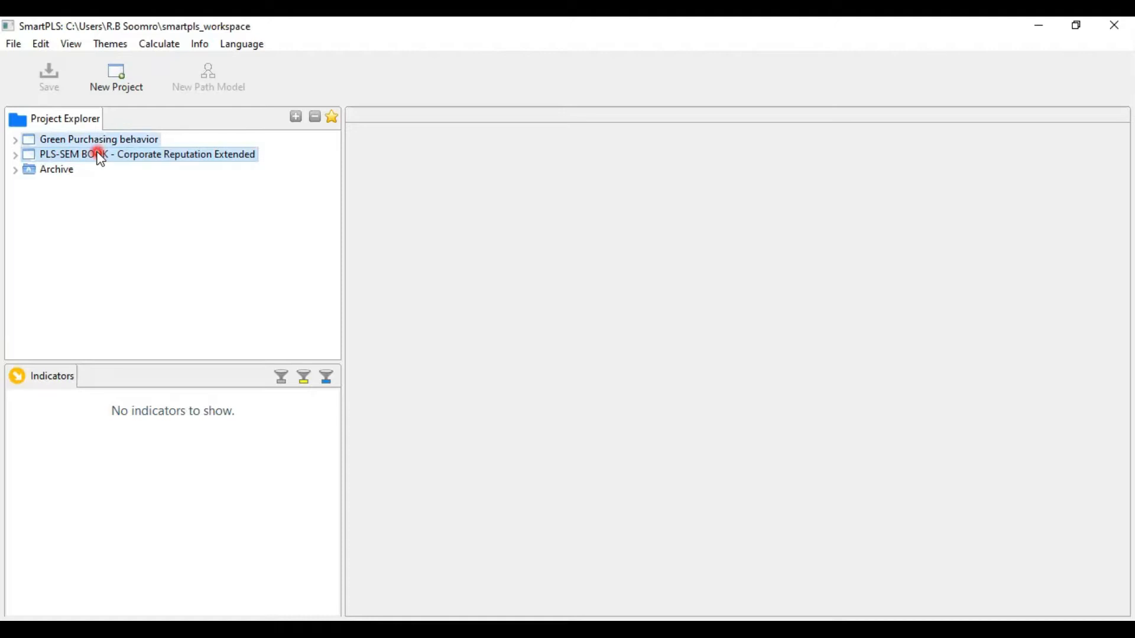
right_click(100, 158)
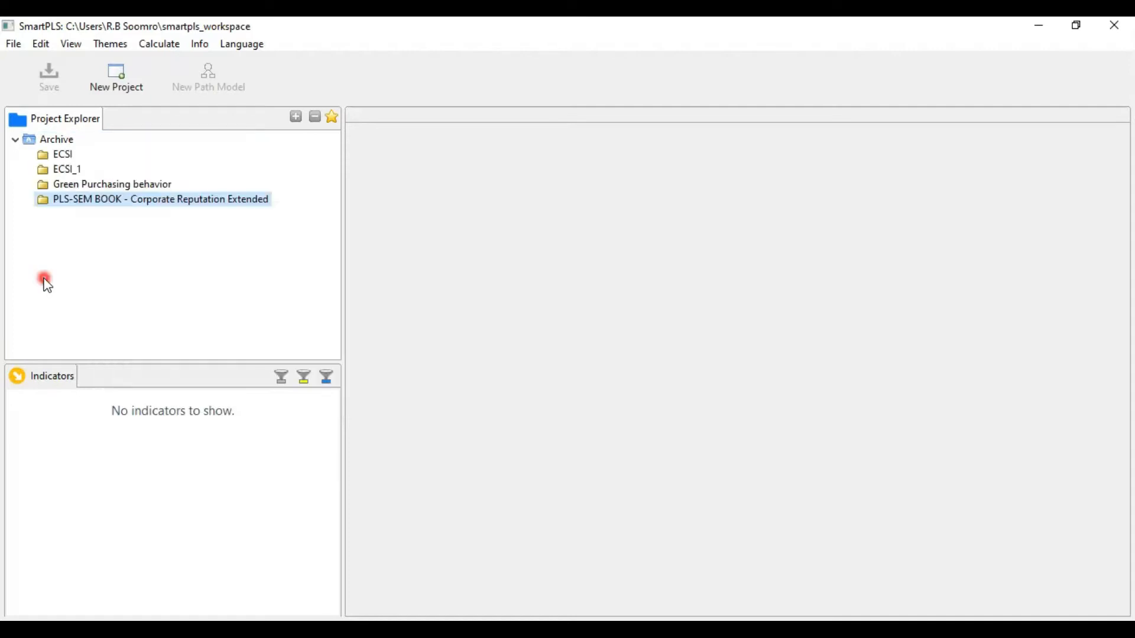
left_click(16, 142)
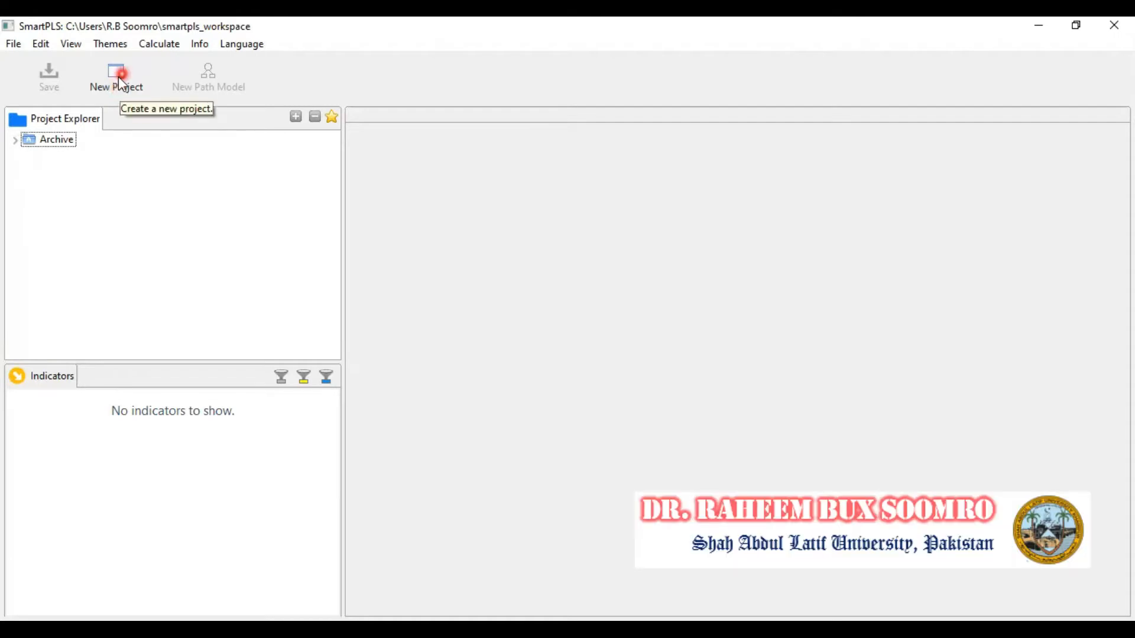
right_click(115, 198)
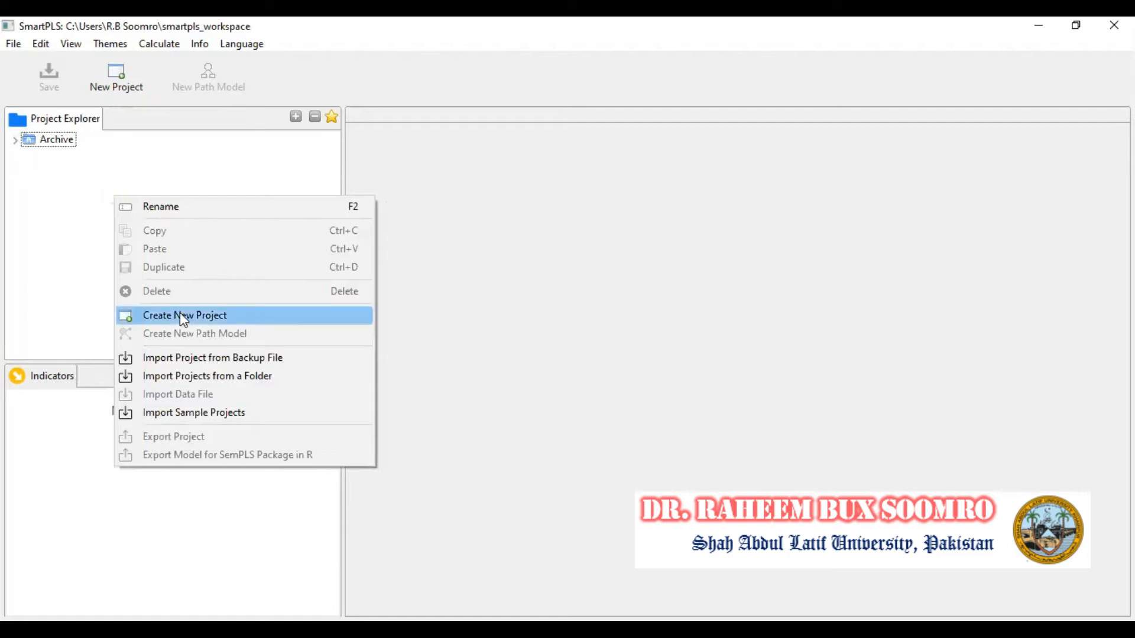
left_click(13, 45)
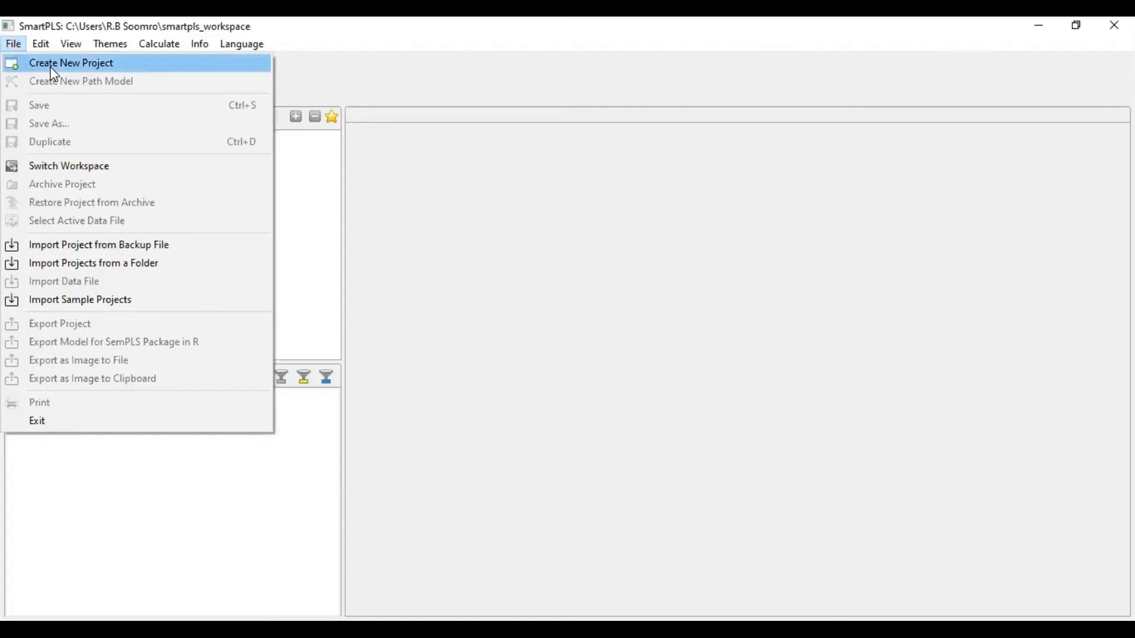
left_click(750, 228)
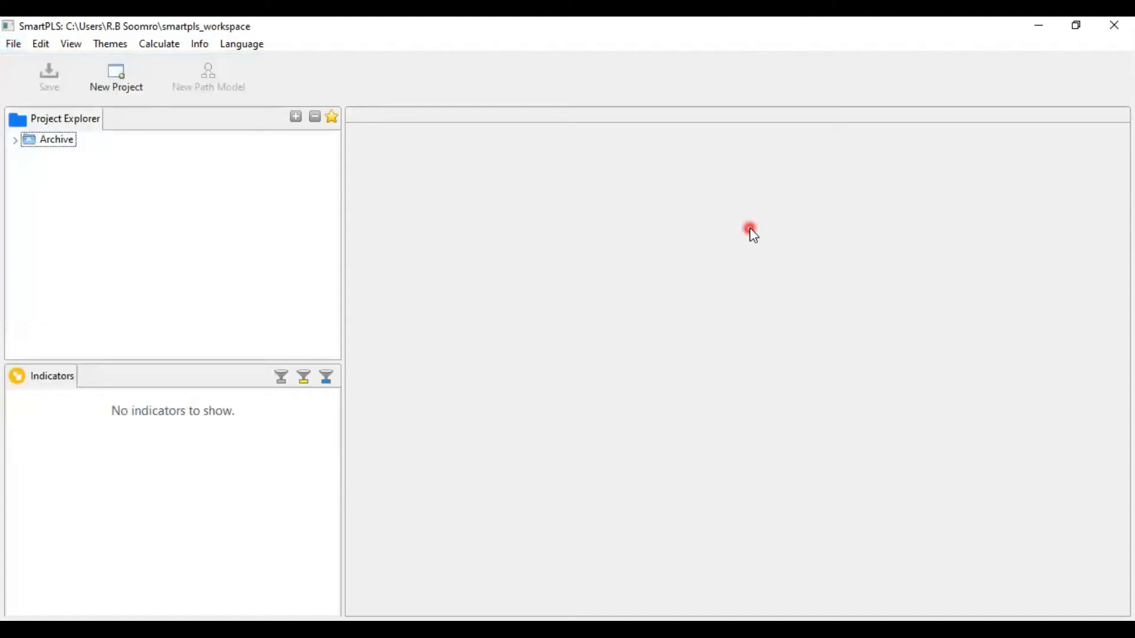
Create a new project named Green Purchasing Behavior.
left_click(145, 105)
left_click(132, 79)
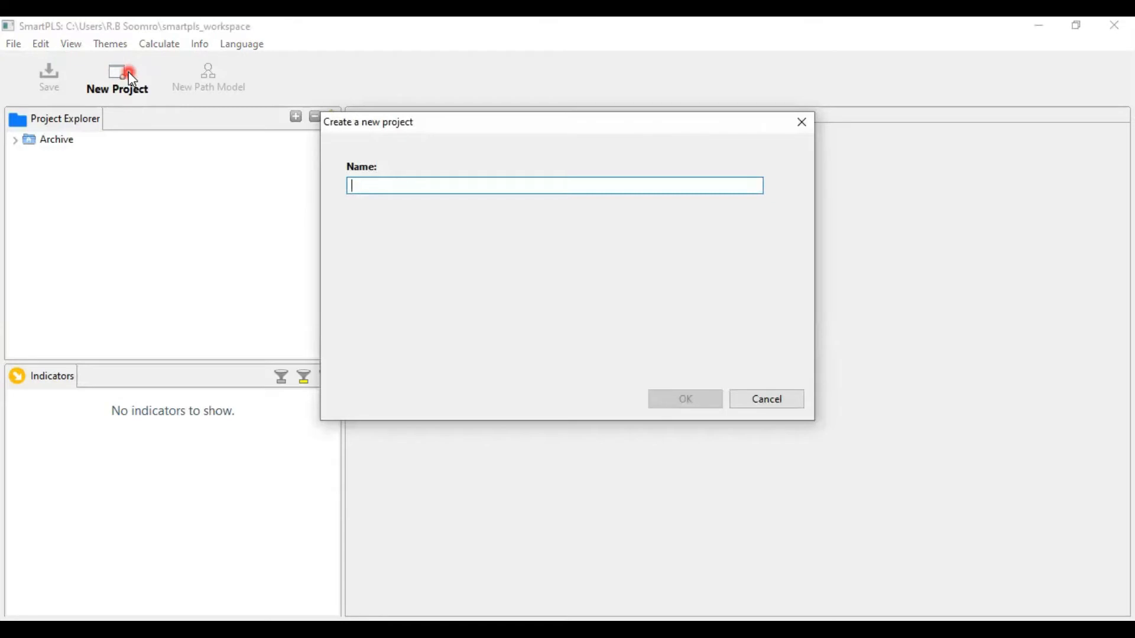
type("Green ")
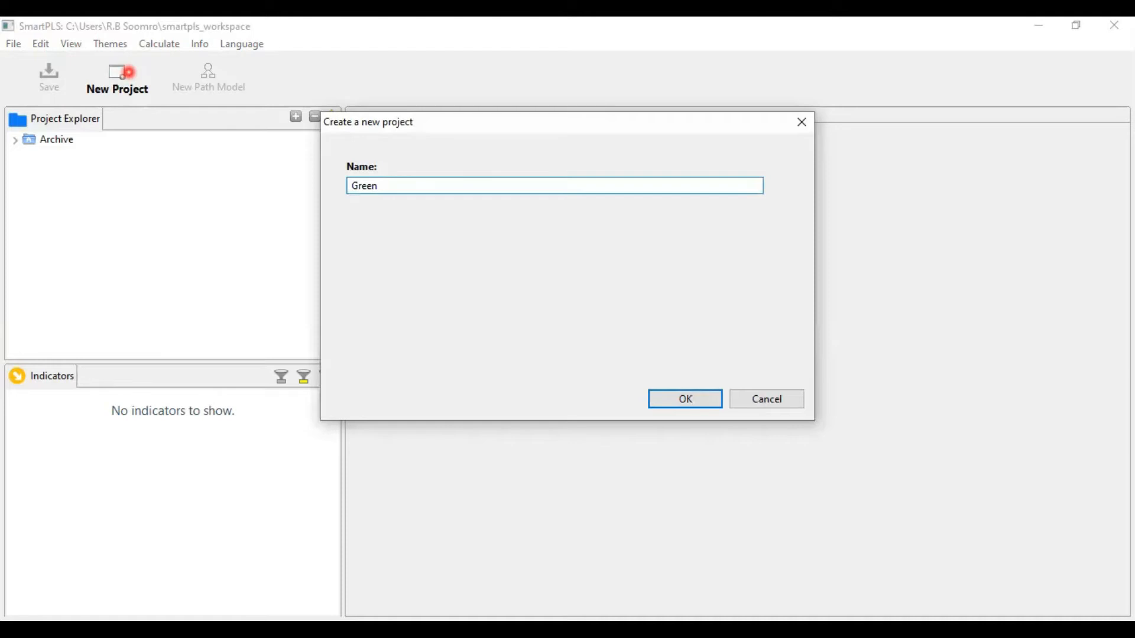
type("B")
key("BackSpace")
type("Purchasing Behavior")
left_click(707, 398)
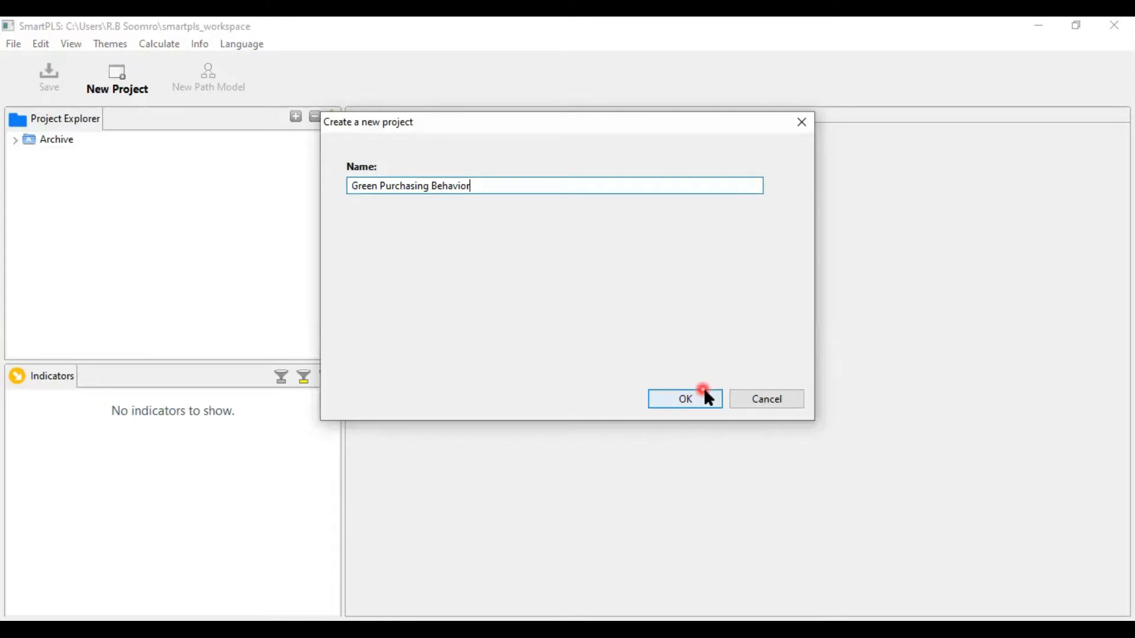
Examine the contents of the new Green Purchasing Behavior project by collapsing and expanding it.
left_click(118, 177)
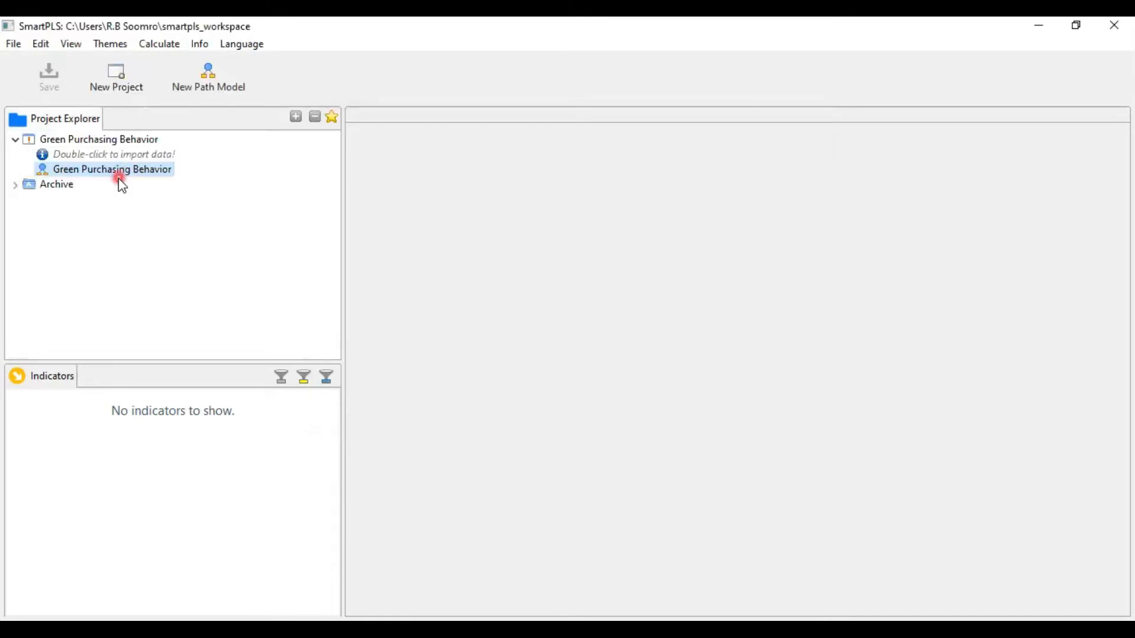
left_click(100, 138)
left_click(18, 139)
left_click(88, 142)
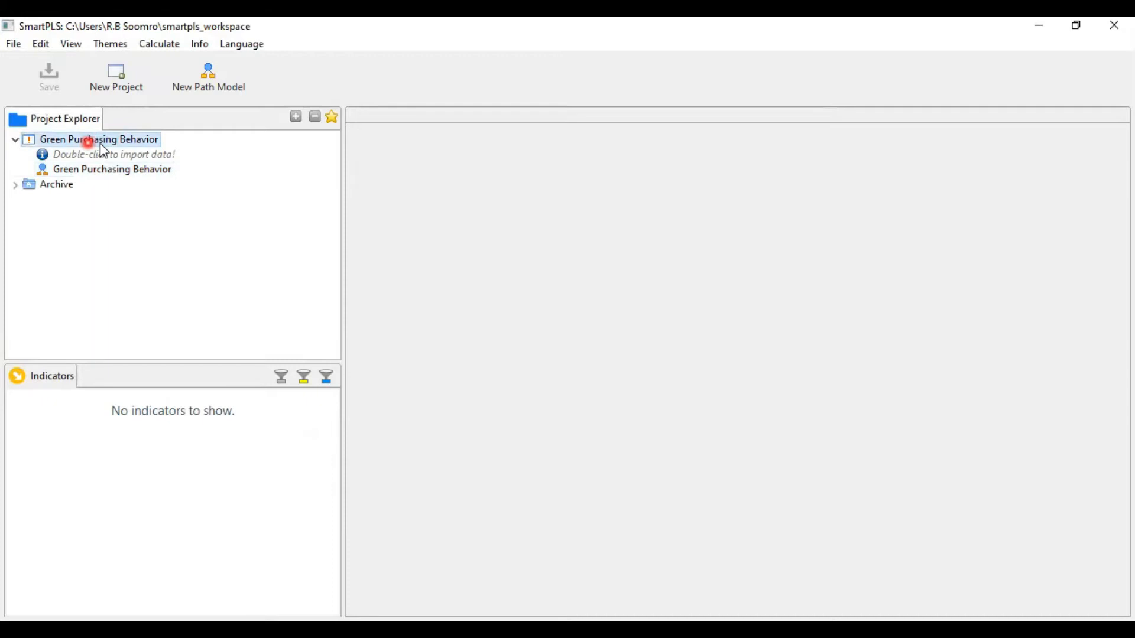
left_click(45, 153)
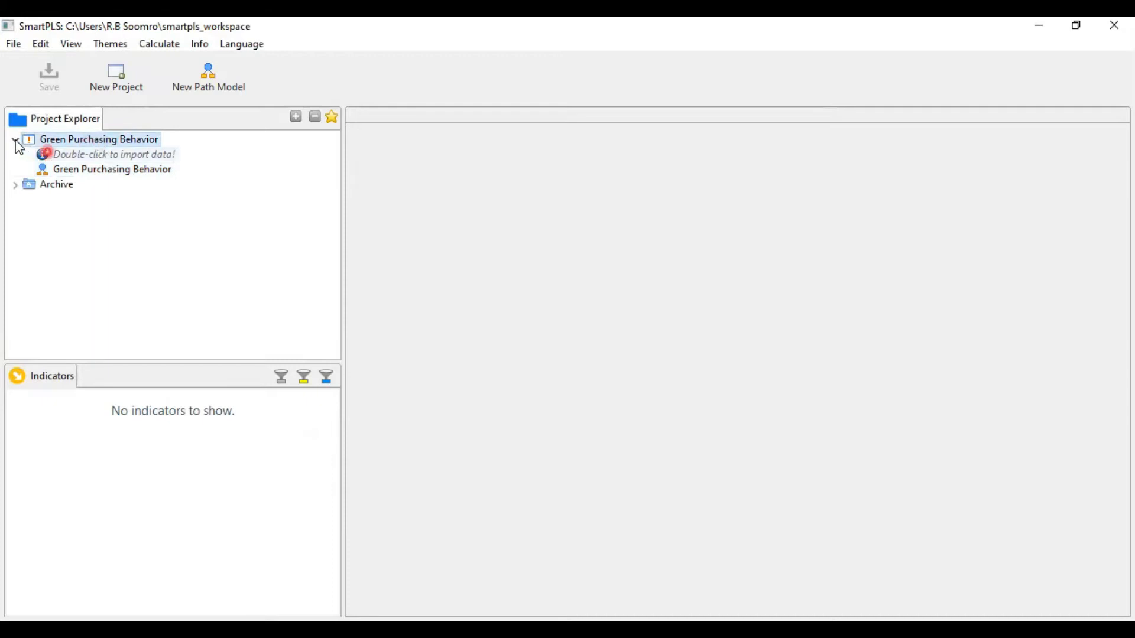
left_click(16, 140)
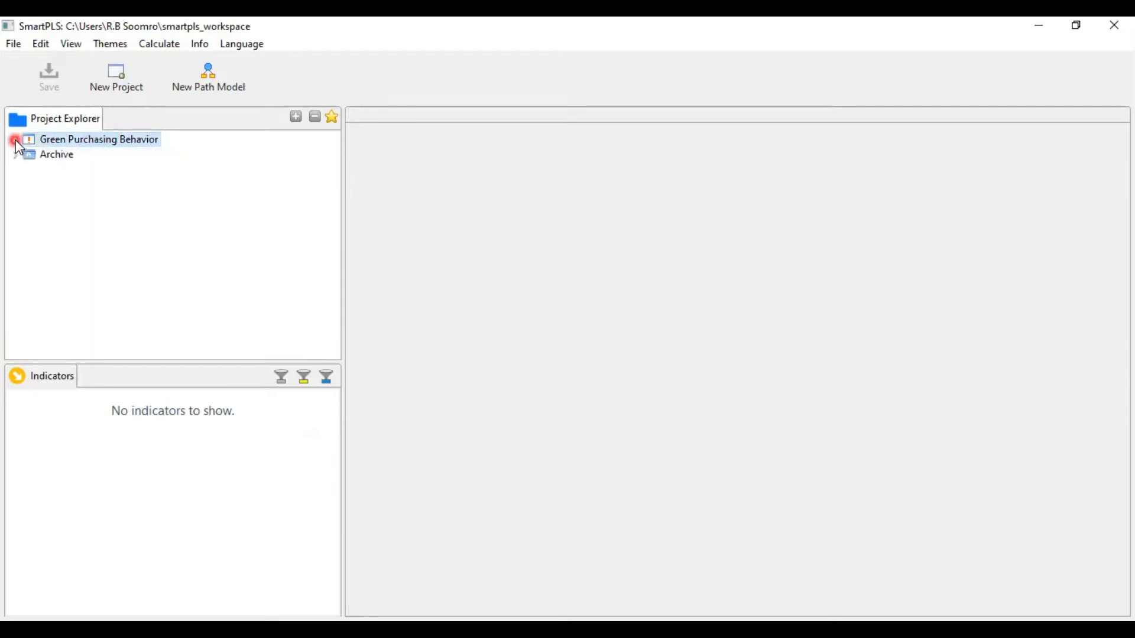
left_click(48, 218)
left_click(15, 140)
left_click(214, 169)
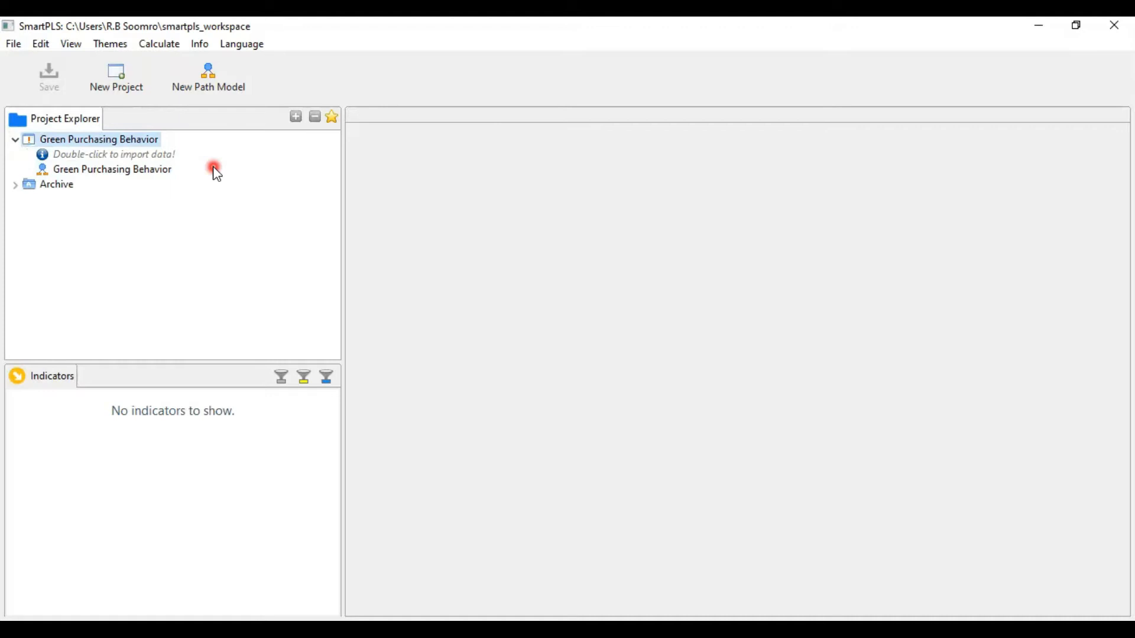
Import the Green Purchasing Behavior data file from the Smart PLS folder into the project, keeping the suggested name.
double_click(147, 156)
left_click(154, 155)
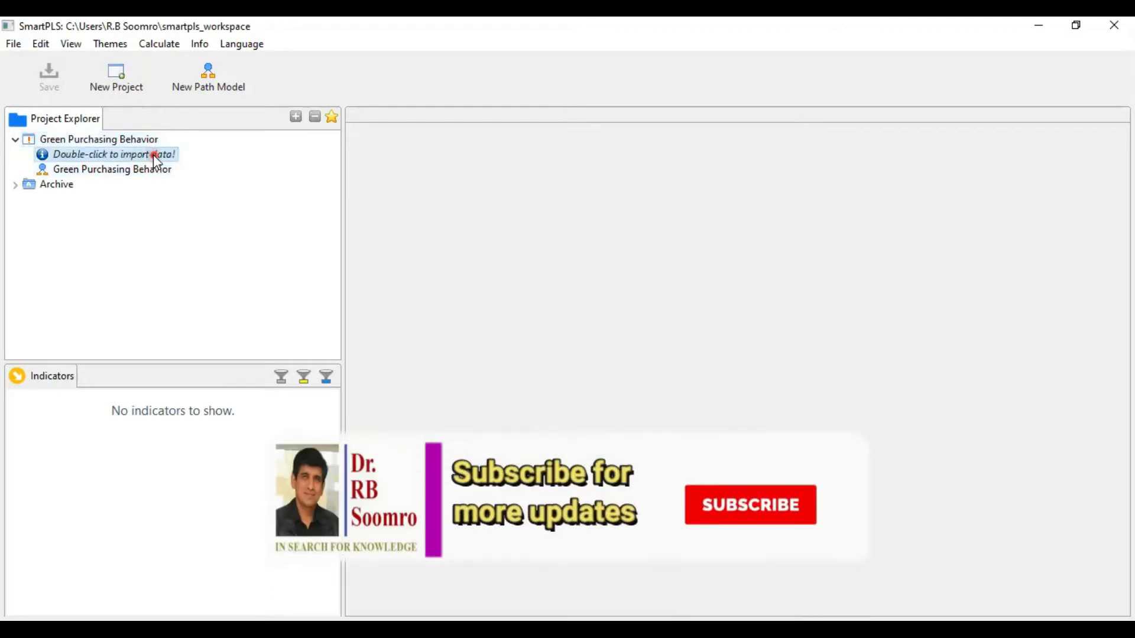
double_click(154, 155)
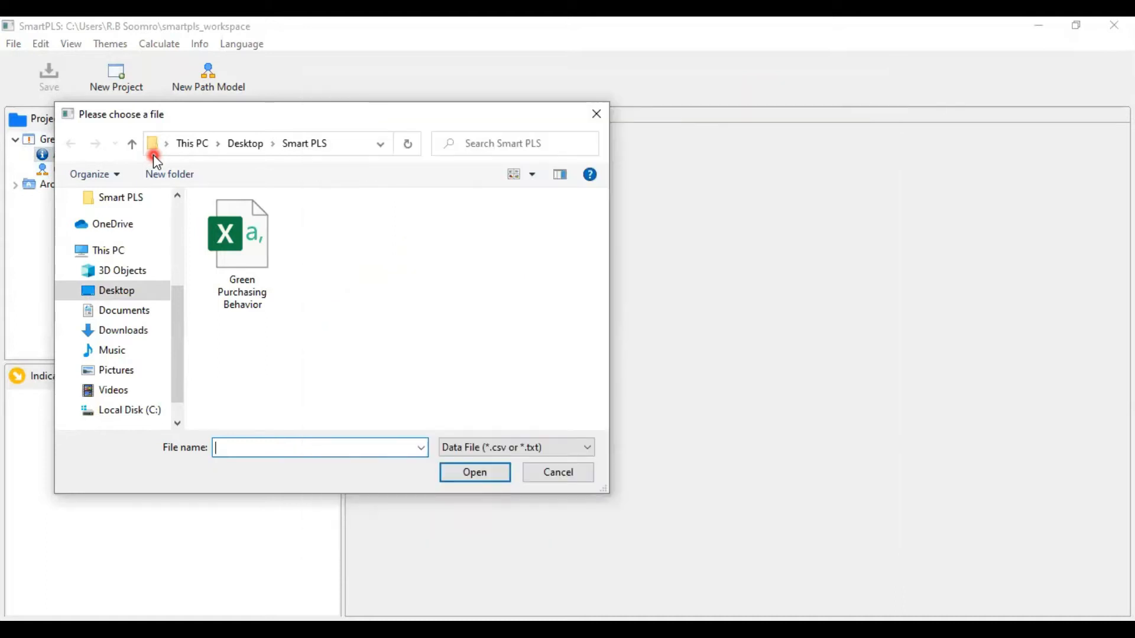
left_click(471, 449)
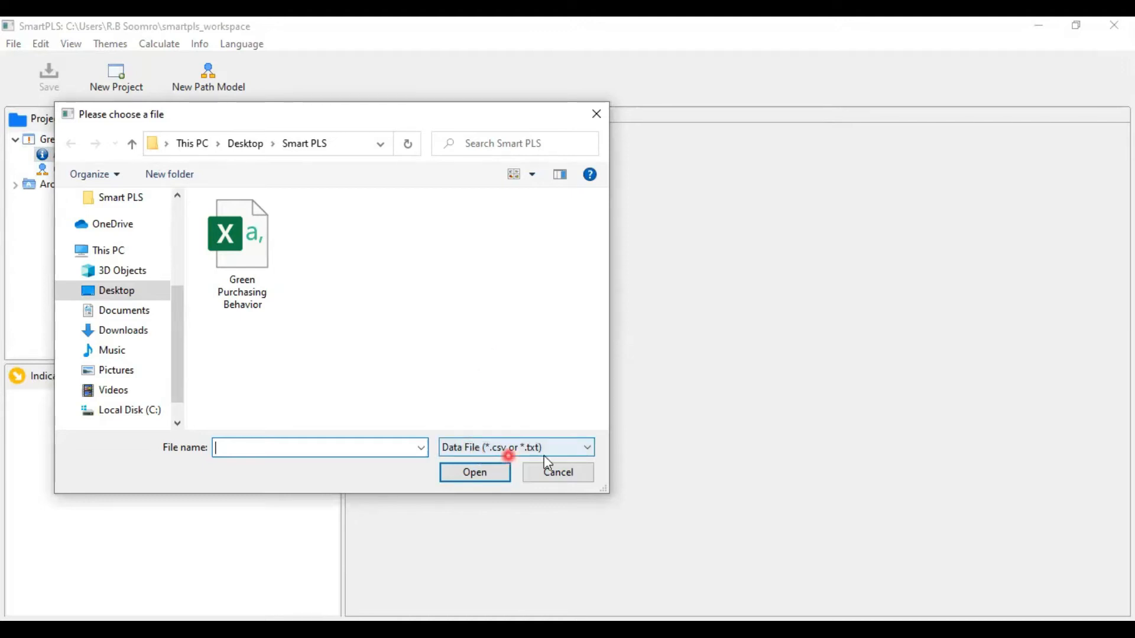
left_click(247, 278)
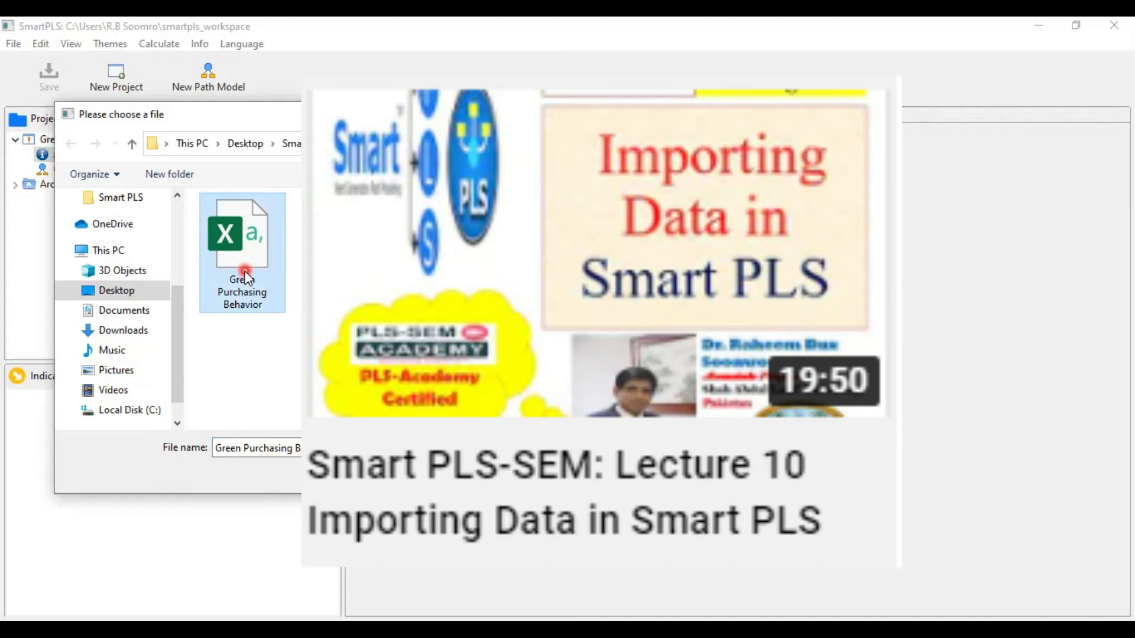
left_click(466, 480)
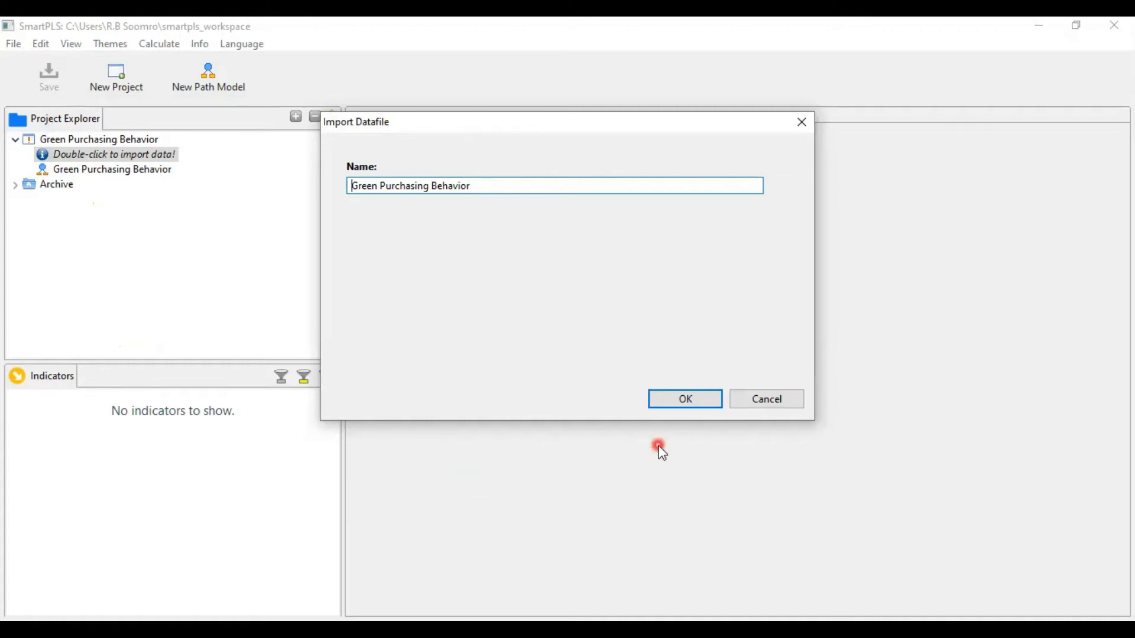
left_click(704, 400)
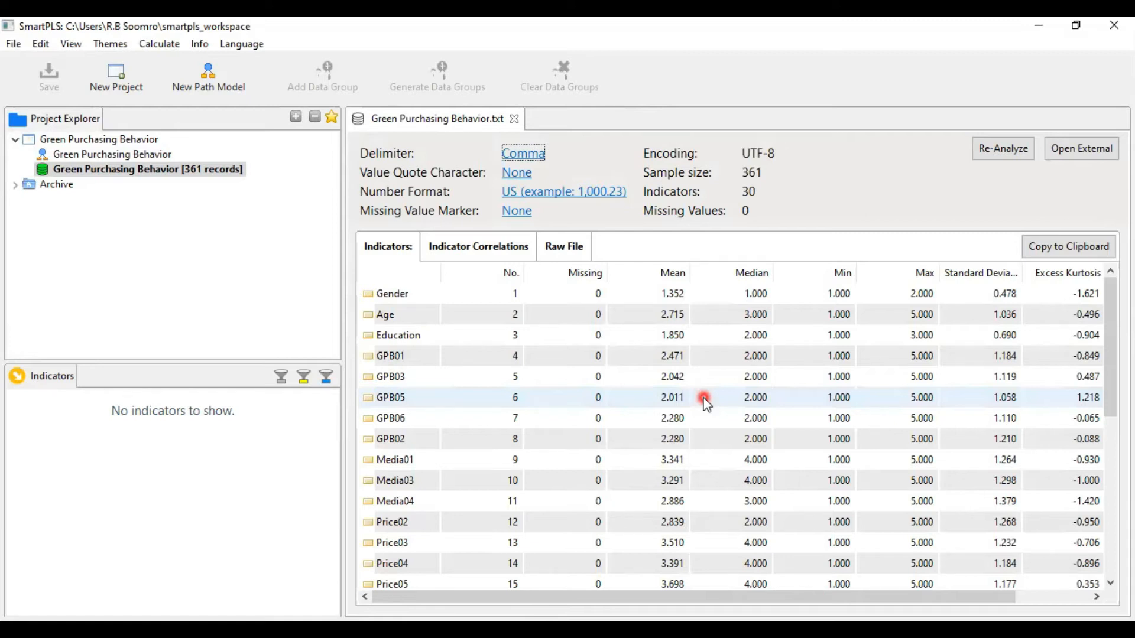
Review the imported data file's indicator statistics, indicator correlations and raw file contents.
left_click(370, 264)
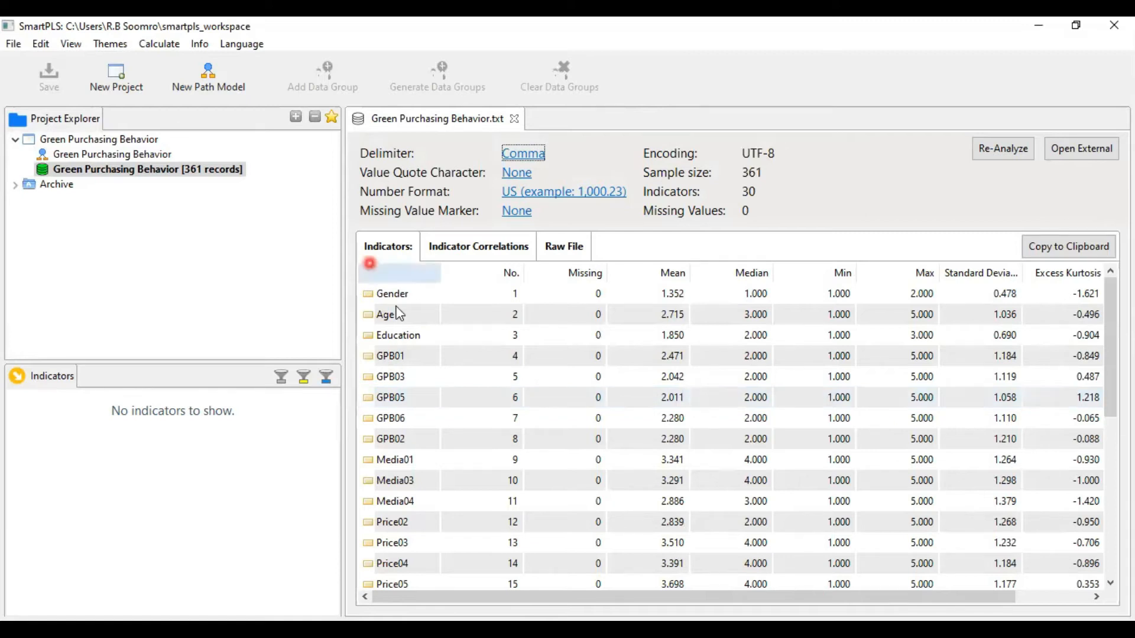
left_click(397, 311)
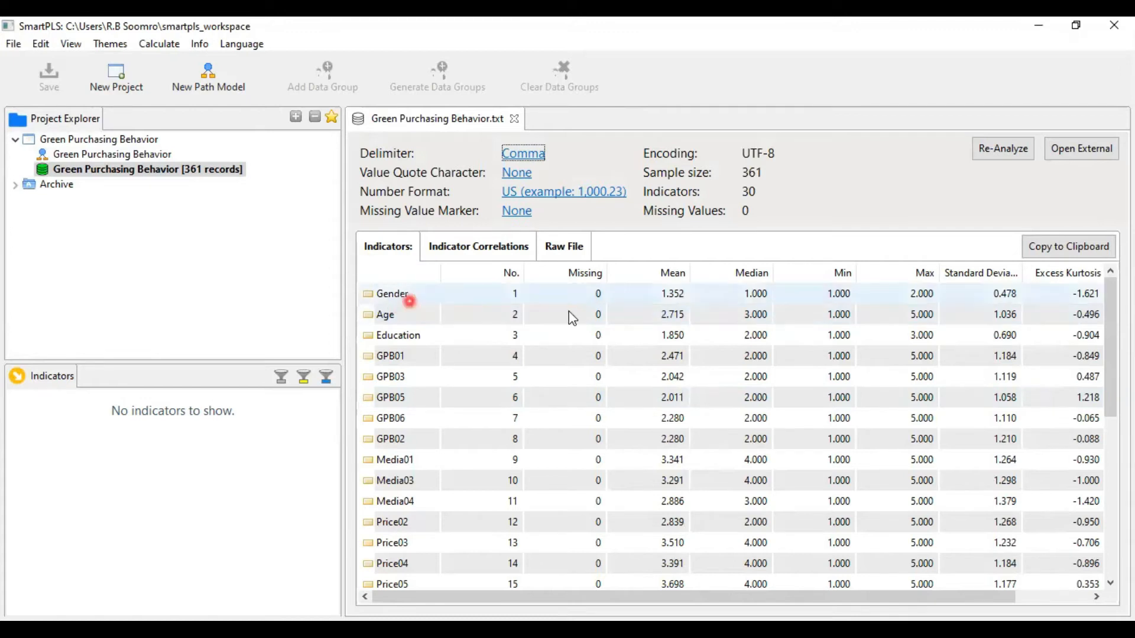
left_click(479, 251)
left_click(583, 251)
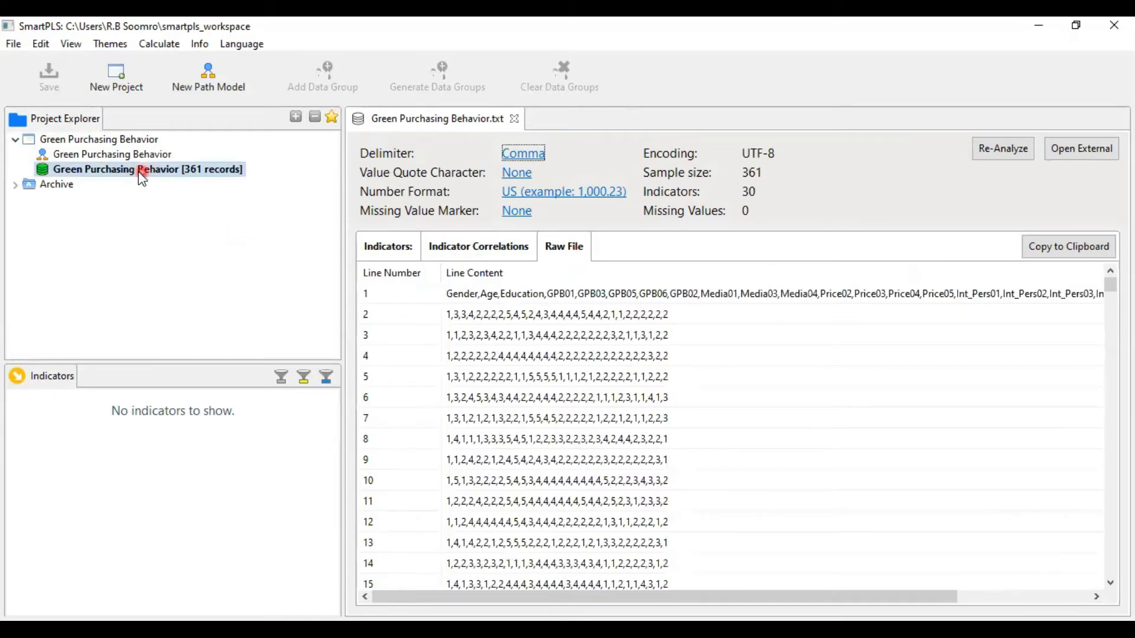
Open the Green Purchasing Behavior path model alongside the data file, and recheck the data's correlations, raw file and indicator views.
left_click(212, 172)
left_click(412, 118)
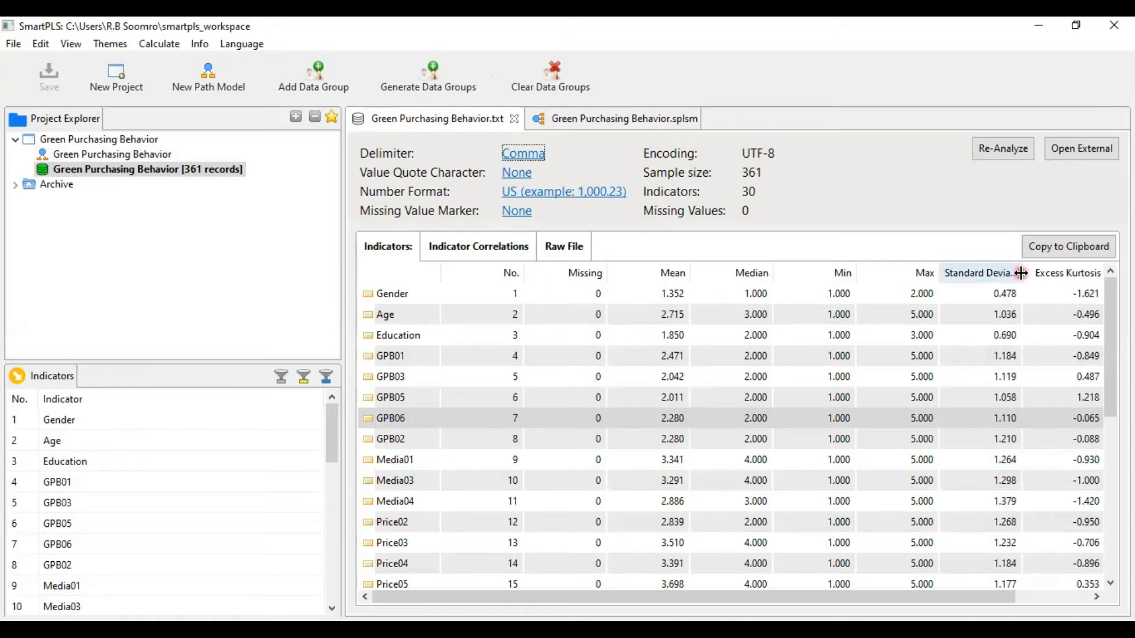
left_click(576, 271)
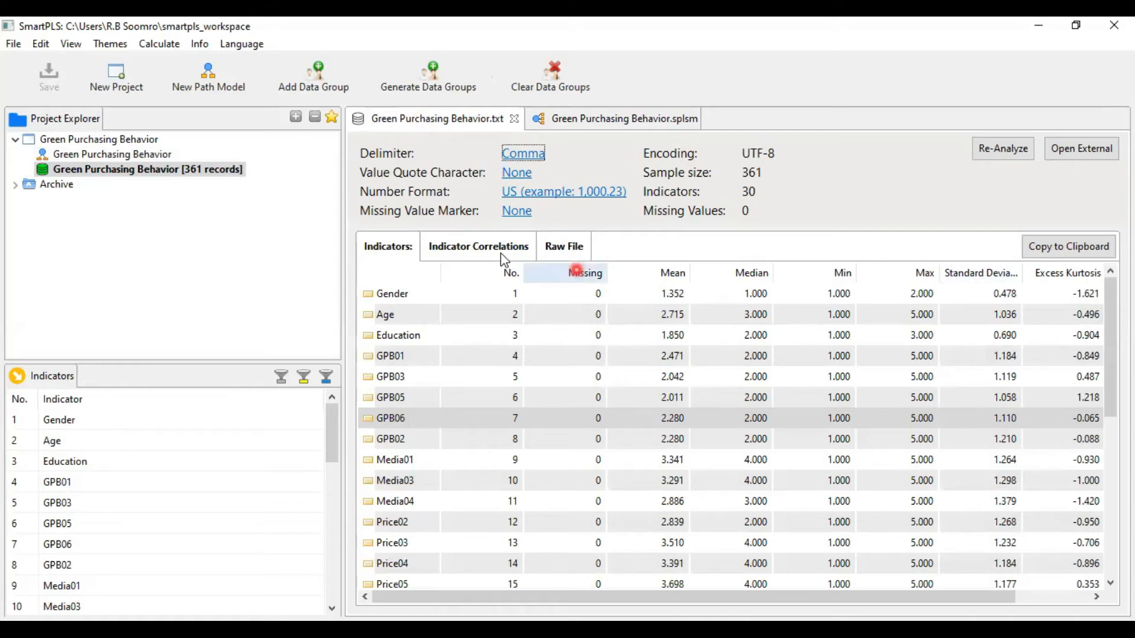
left_click(502, 255)
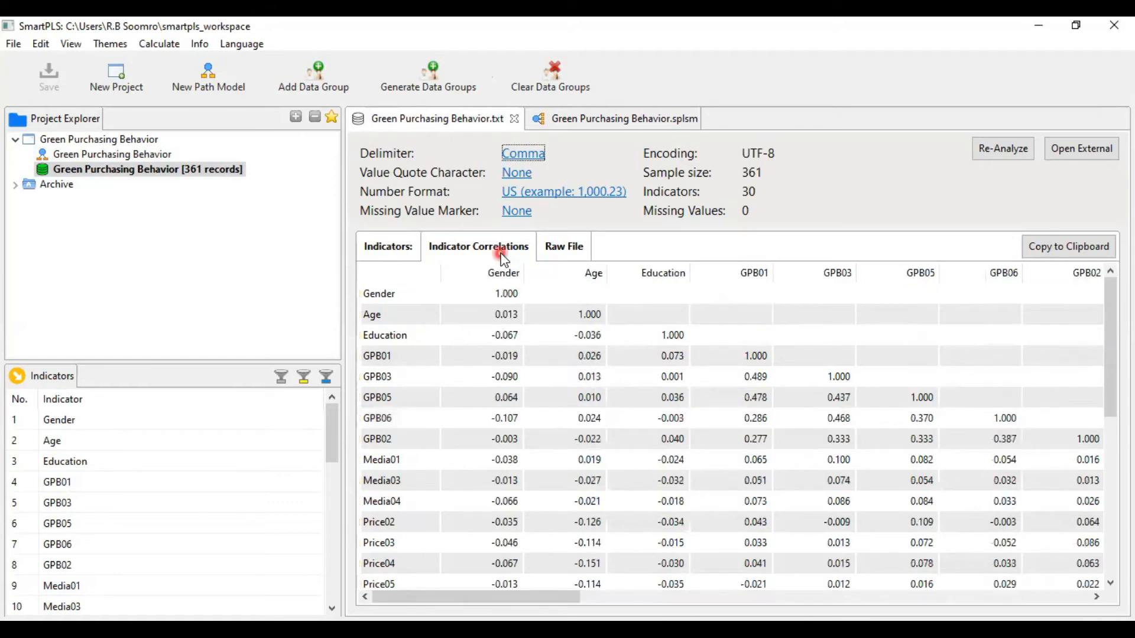
left_click(559, 251)
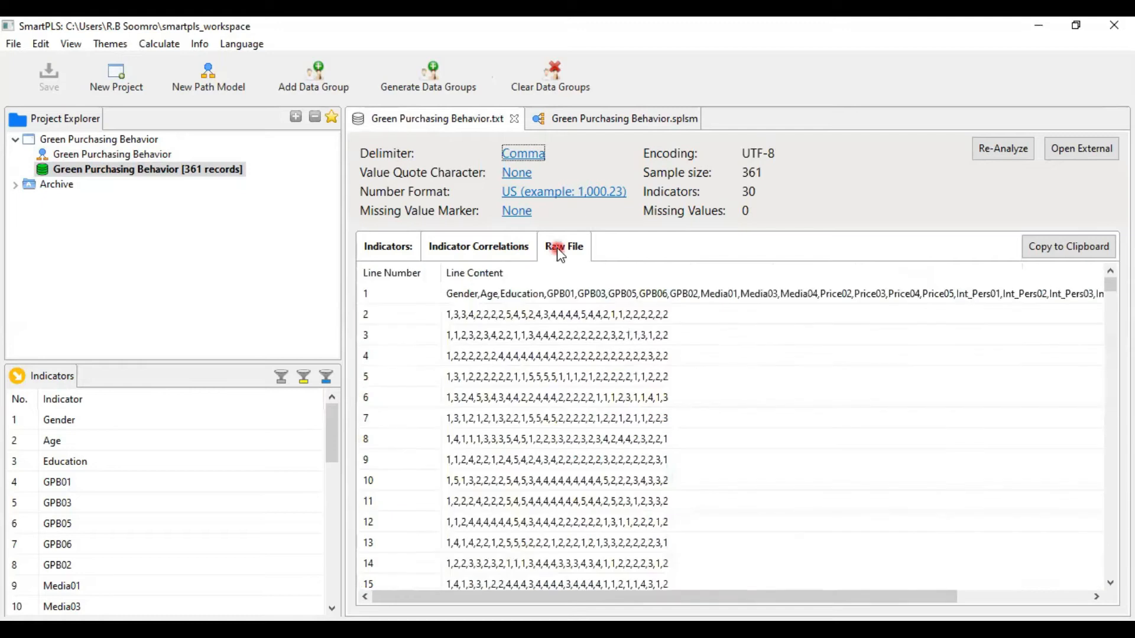
left_click(382, 251)
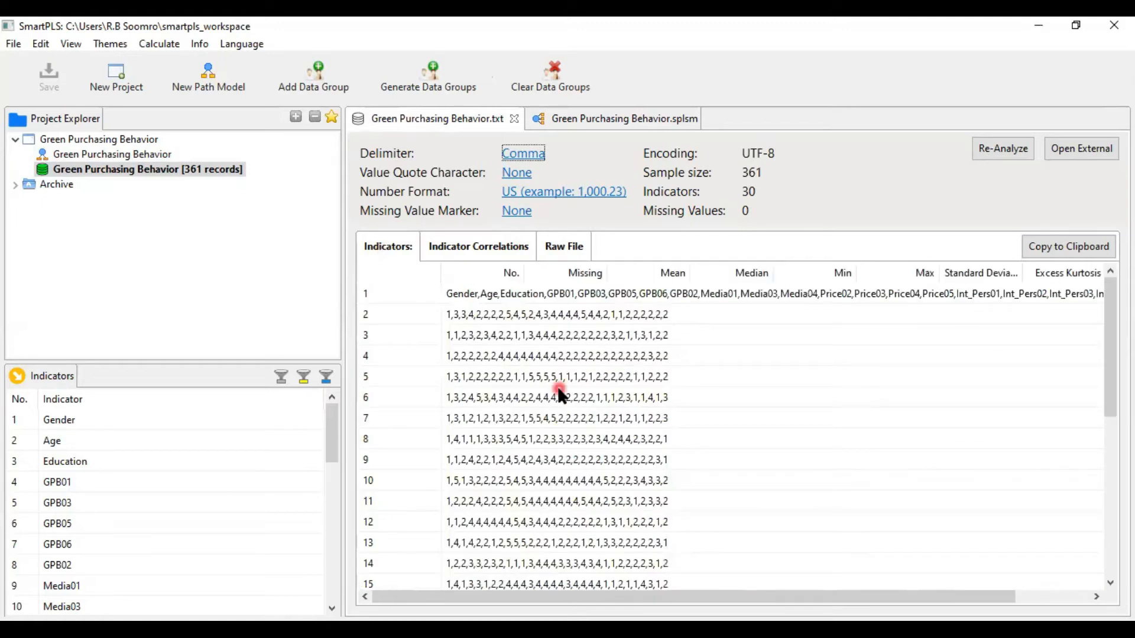
left_click(623, 464)
left_click(731, 468)
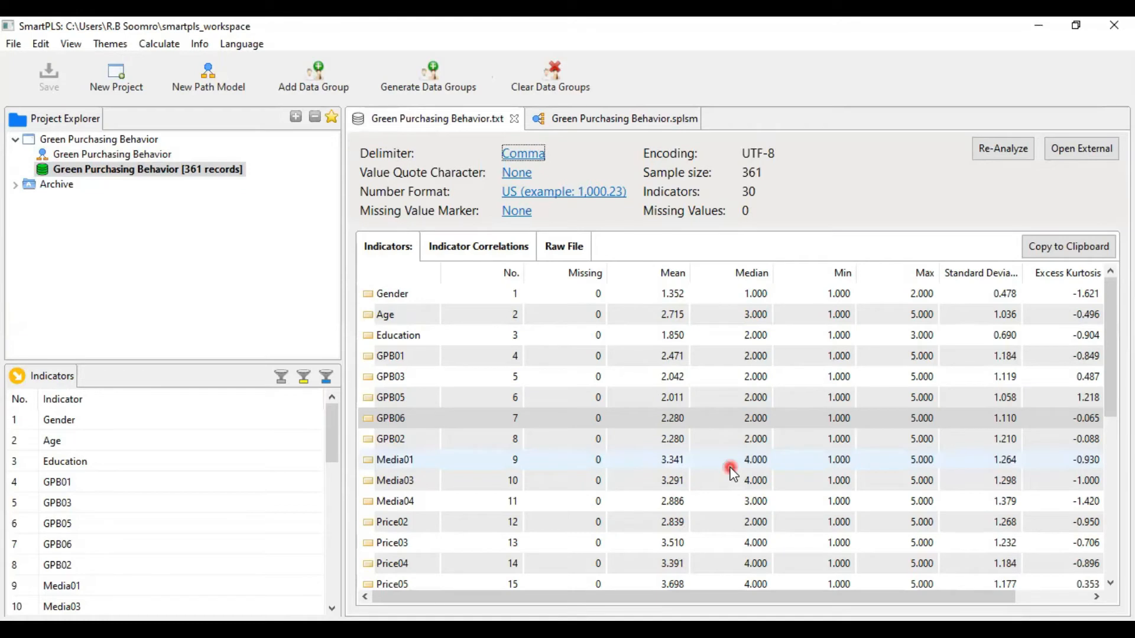
View the summary statistics of the Age and TGP01 indicators in the indicator list.
left_click(91, 443)
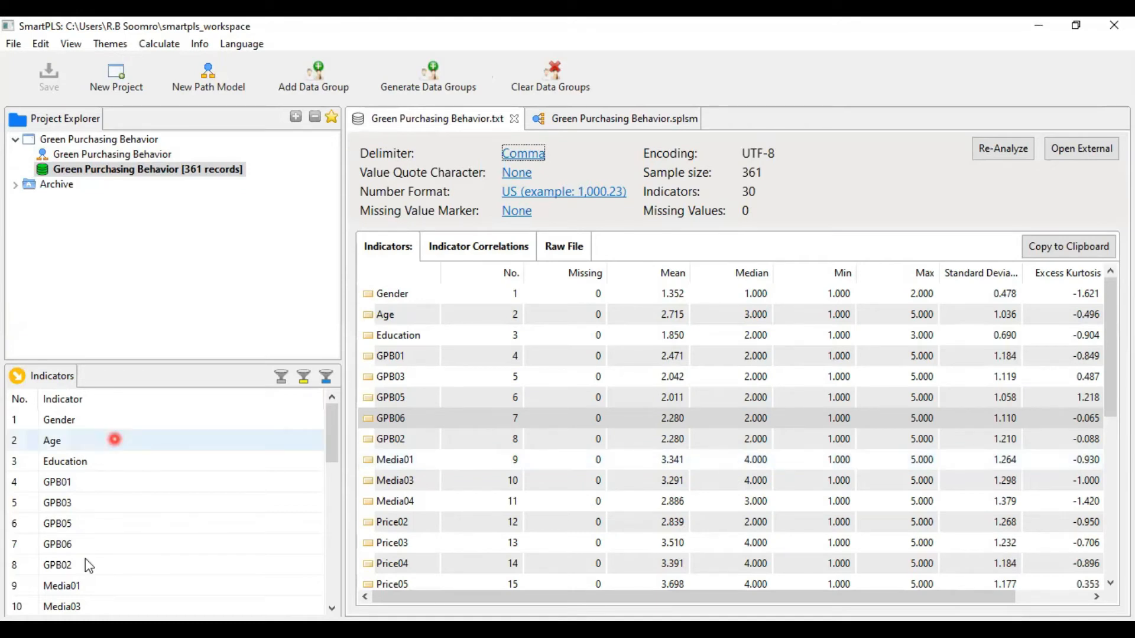
left_click(49, 606)
left_click(441, 92)
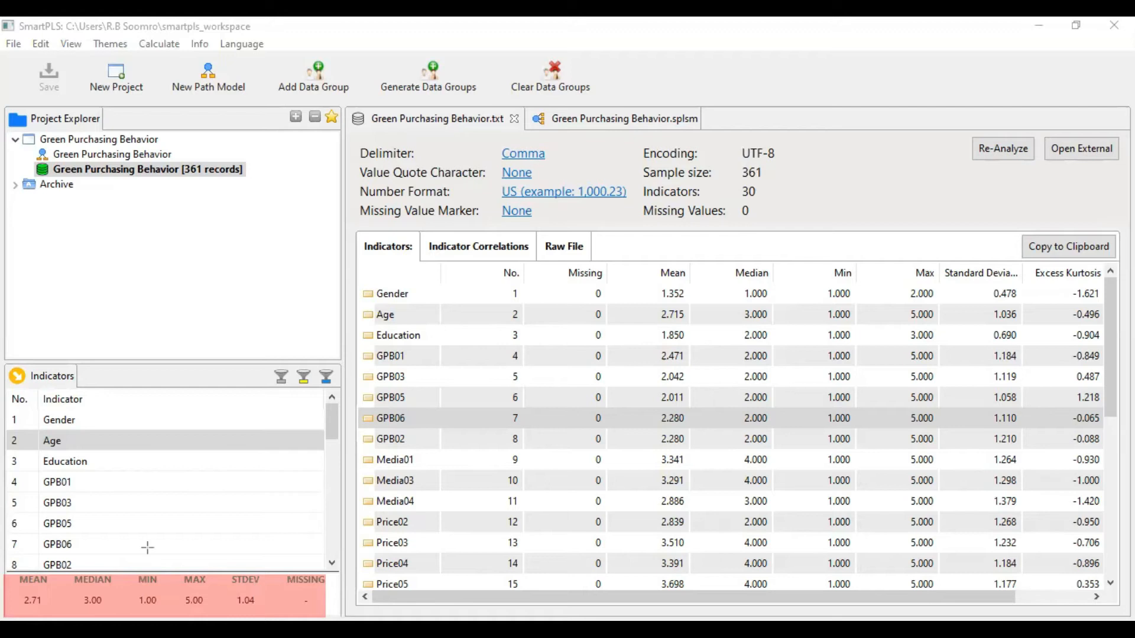
left_click_drag(399, 320, 959, 555)
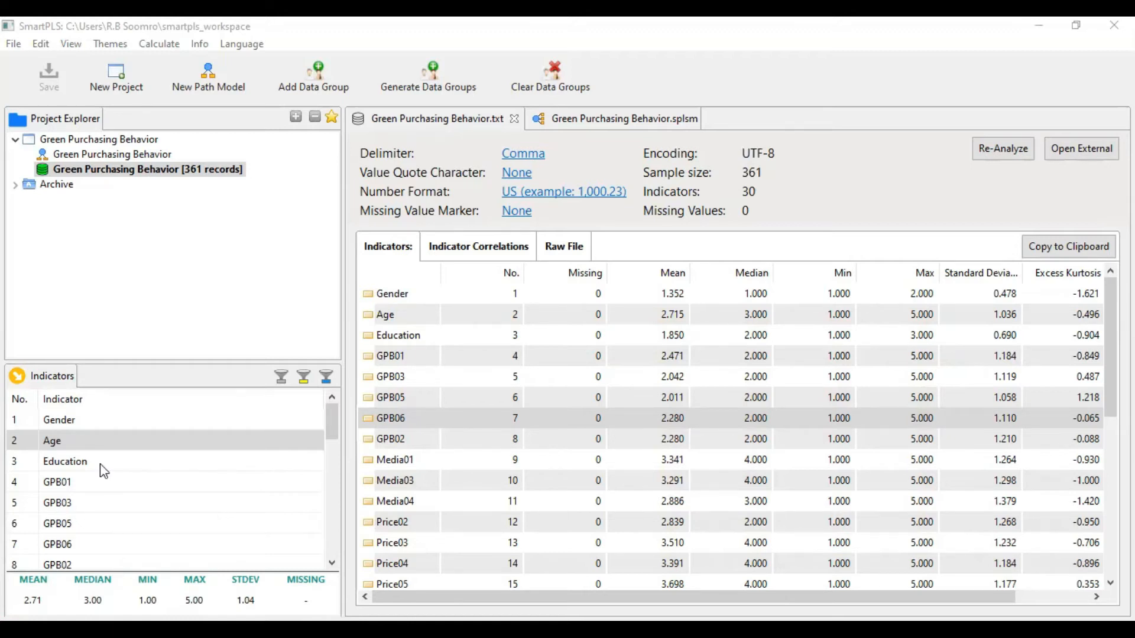
scroll(74, 495, "down", 6)
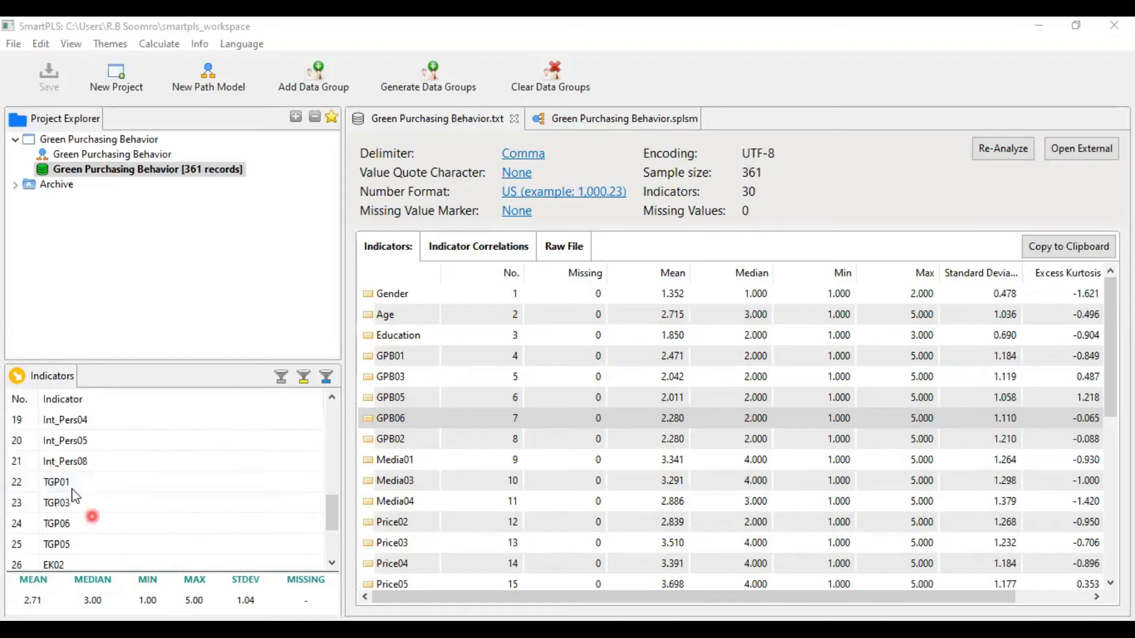
left_click(70, 482)
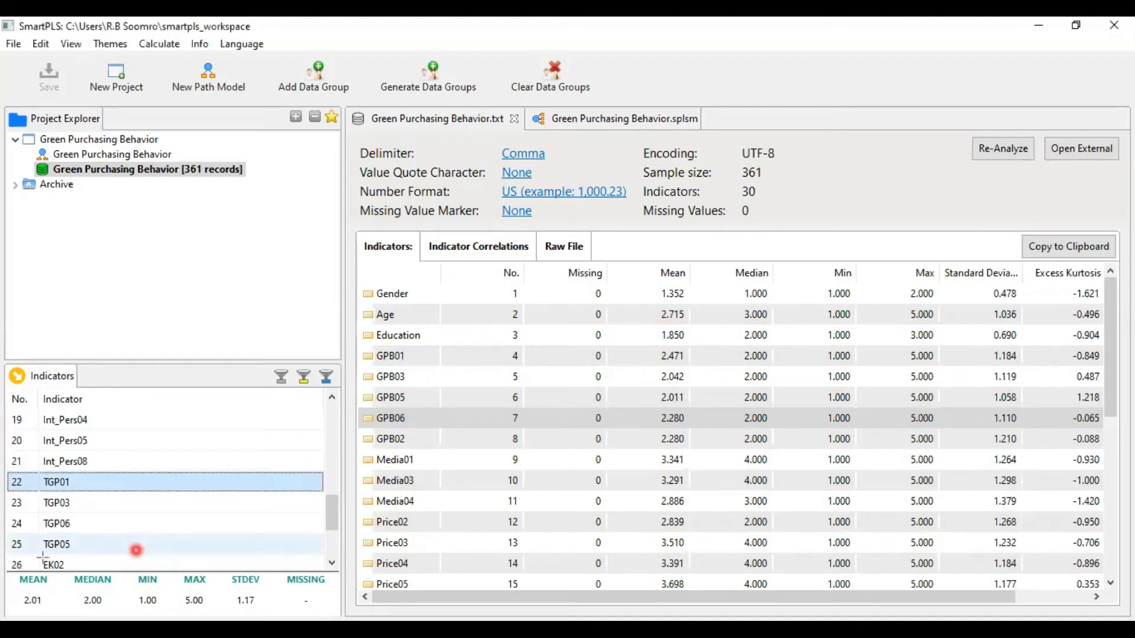
left_click_drag(9, 571, 328, 618)
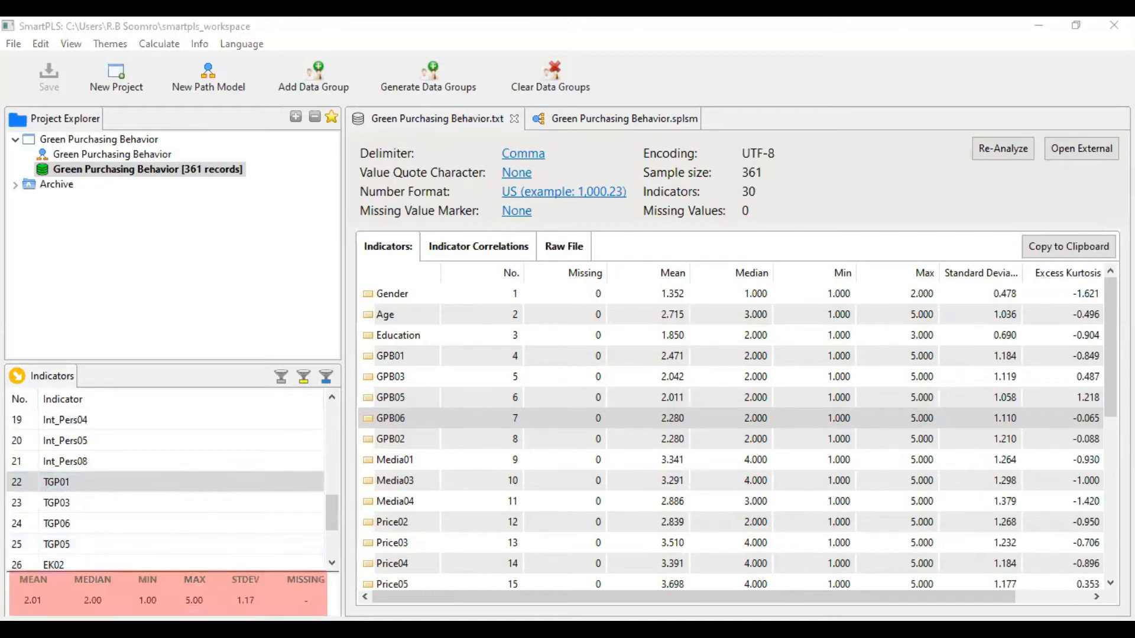
key("ctrl+z")
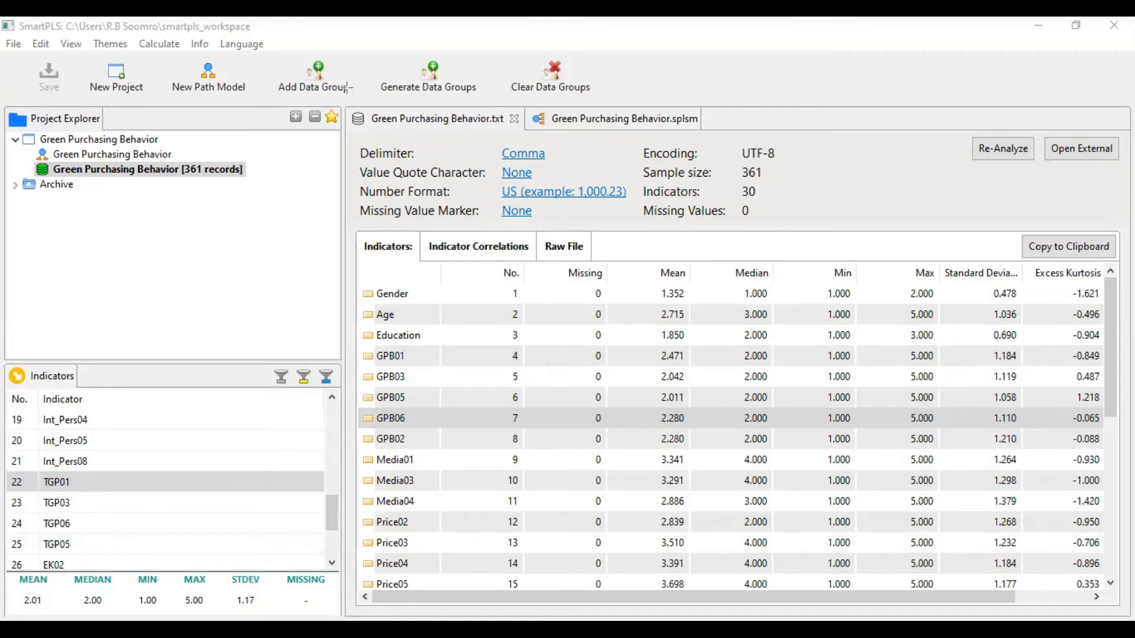
left_click(297, 117)
left_click(166, 350)
left_click(28, 139)
left_click(14, 140)
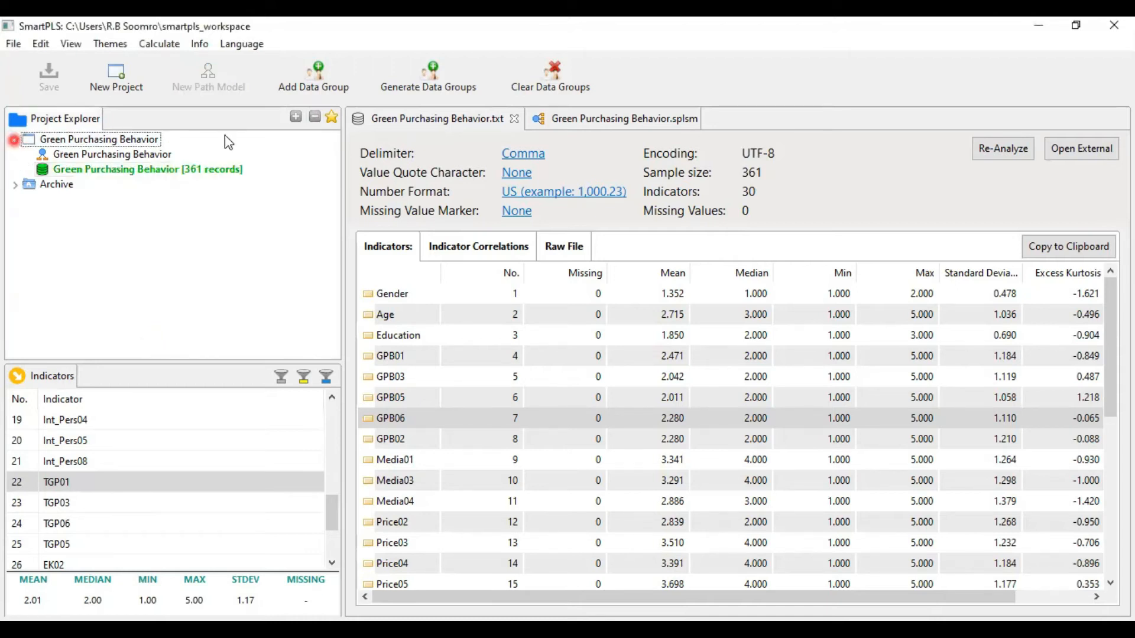
left_click(297, 118)
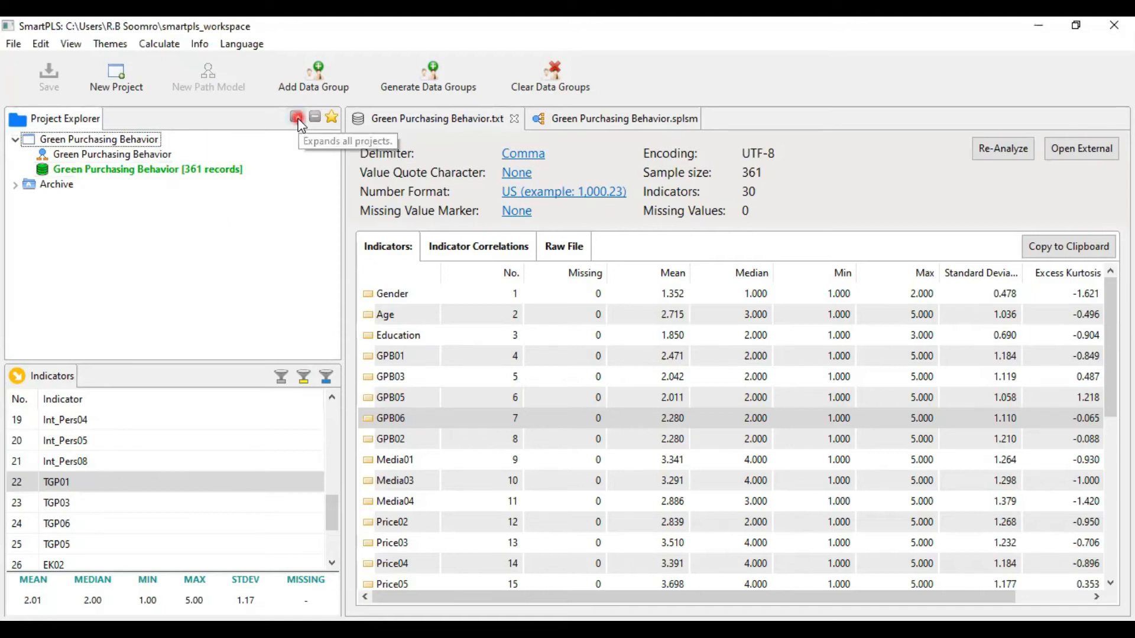
left_click(312, 117)
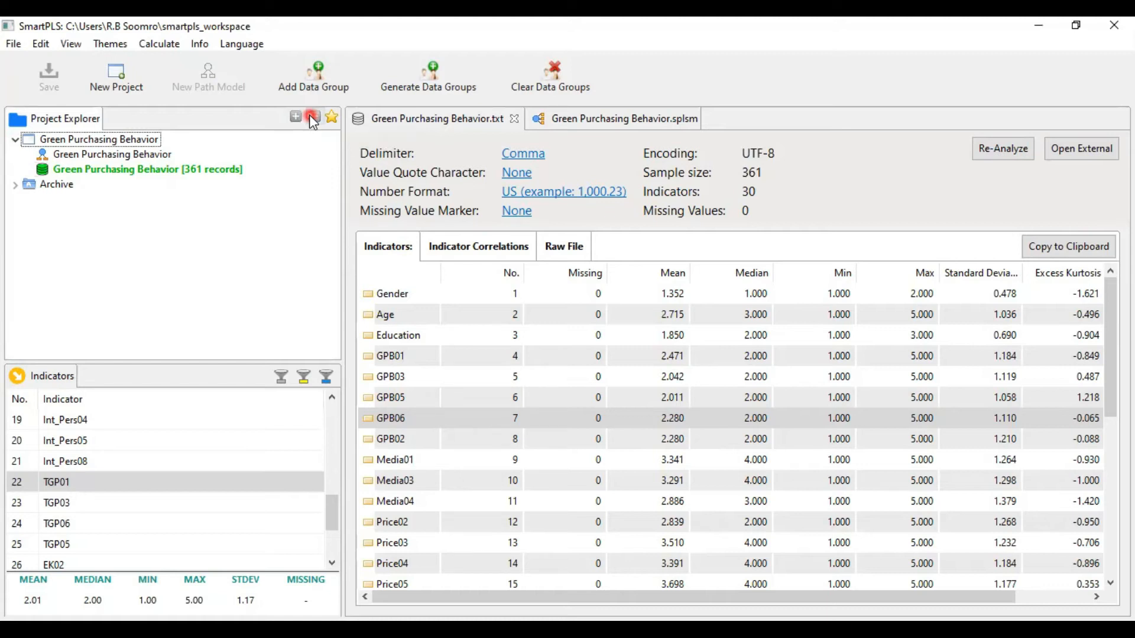
Show the Green Purchasing Behavior path model canvas and enlarge it by narrowing the project and indicator panes and hiding the formatting sidebar.
left_click(623, 118)
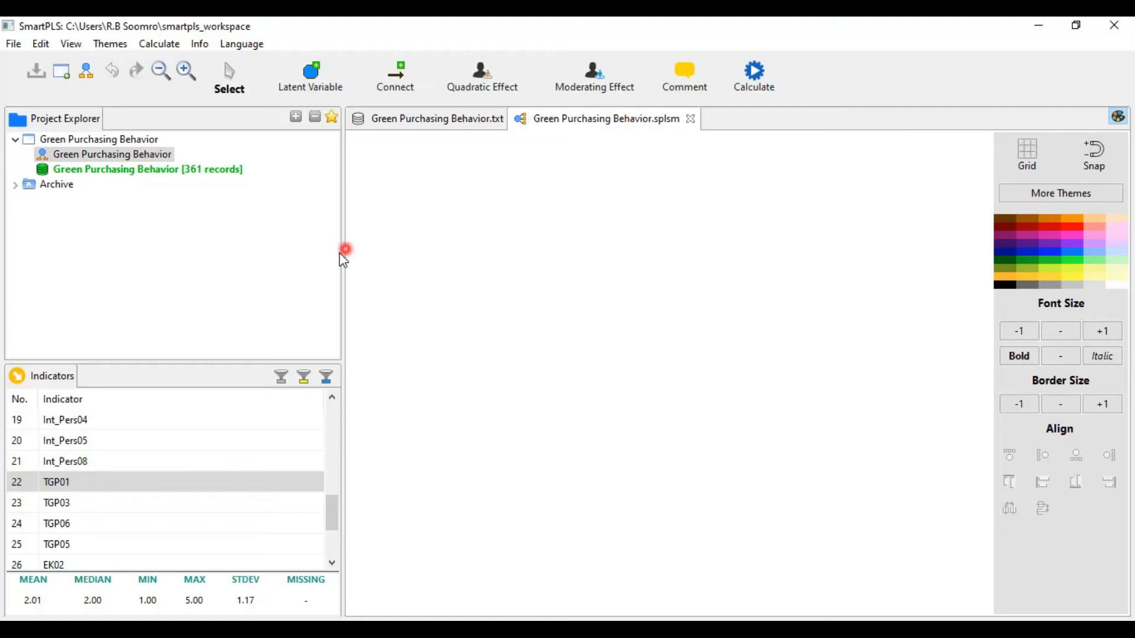
left_click_drag(342, 253, 185, 266)
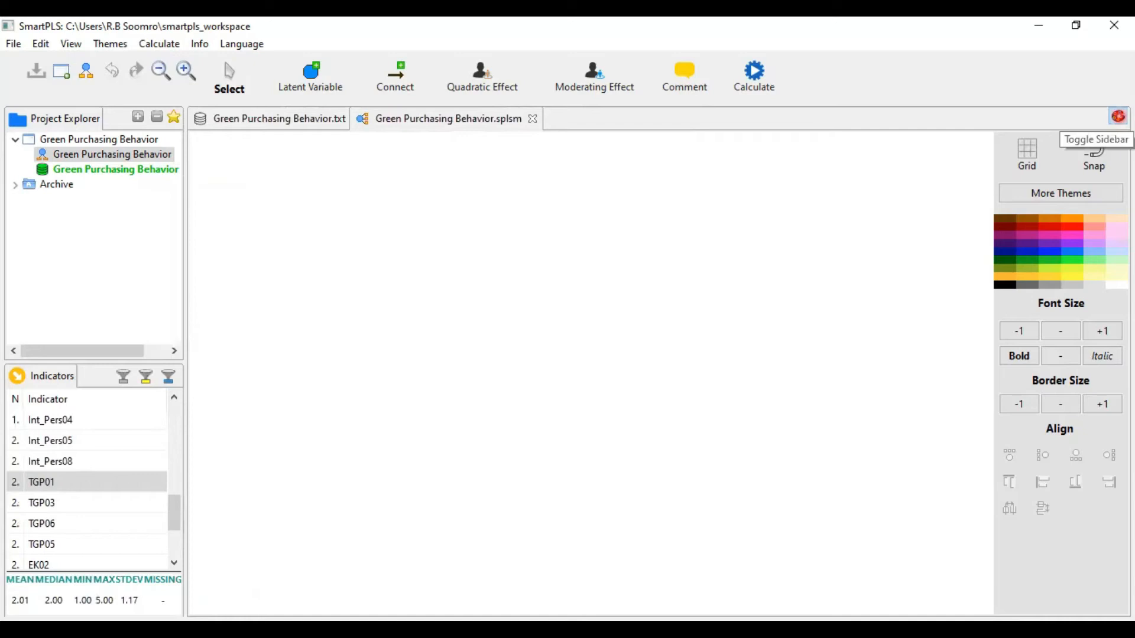
left_click(1118, 116)
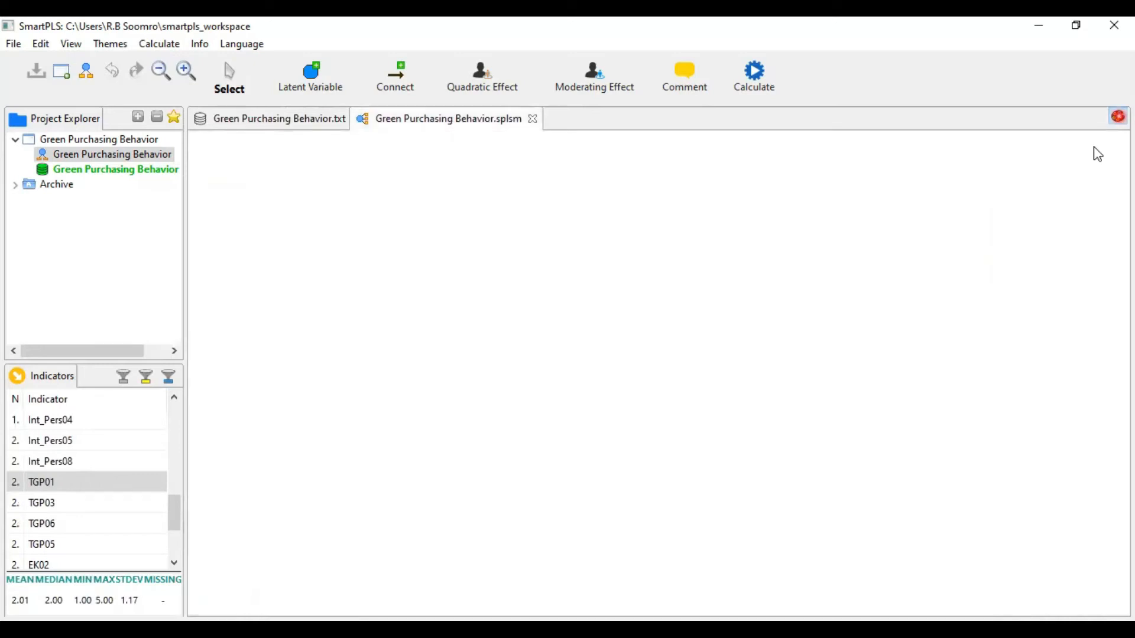
left_click(1006, 227)
left_click(796, 97)
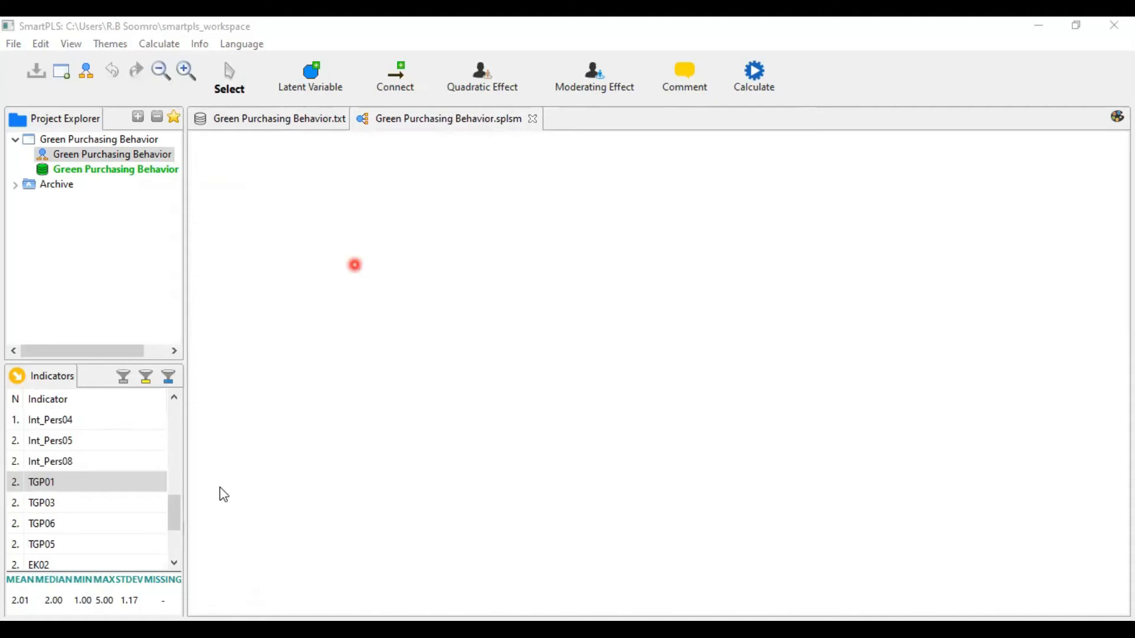
Create a latent variable from indicators GPB01, GPB03, GPB05, GPB06 and GPB02 on the right half of the model canvas.
left_click_drag(170, 509, 184, 397)
left_click(65, 486)
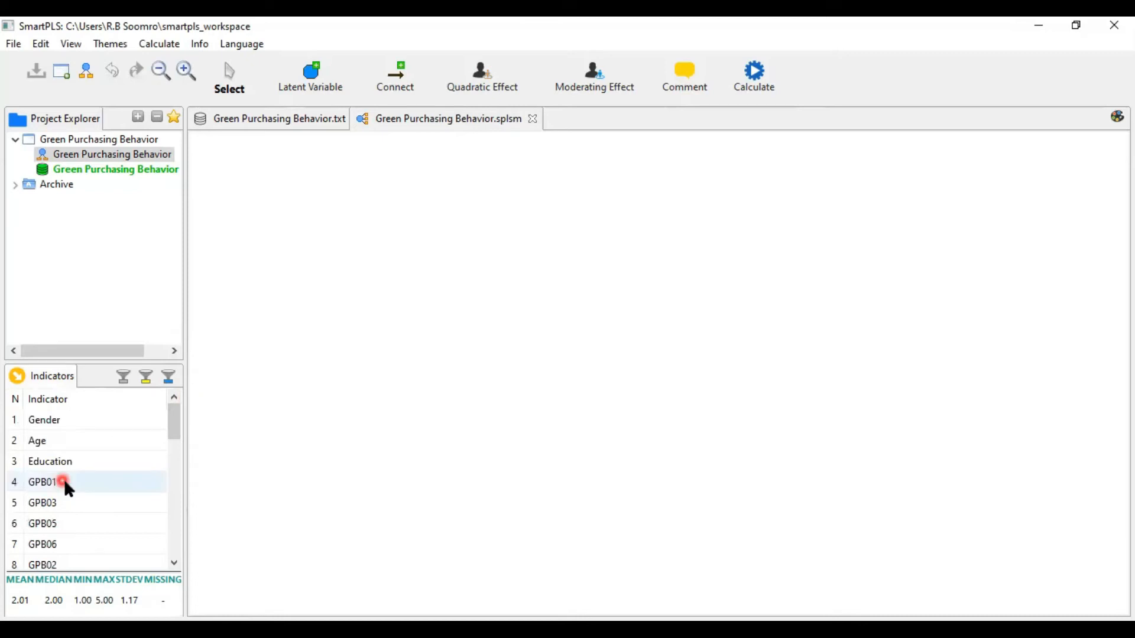
key("shift+Down")
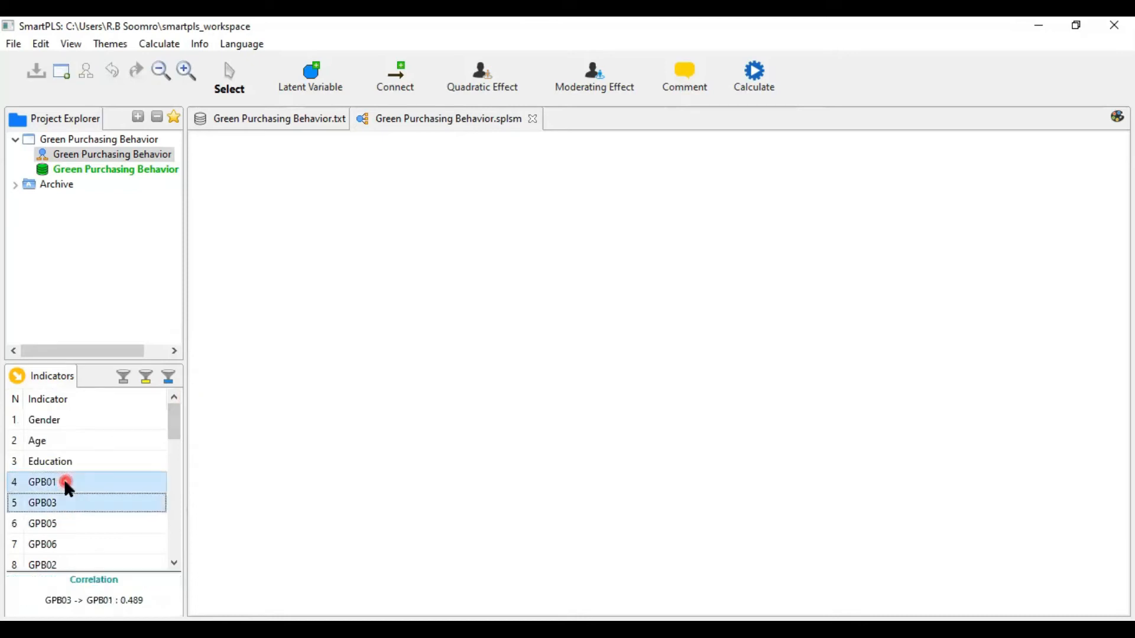
key("shift+Down")
key("shift+Down")
key("shift+Down")
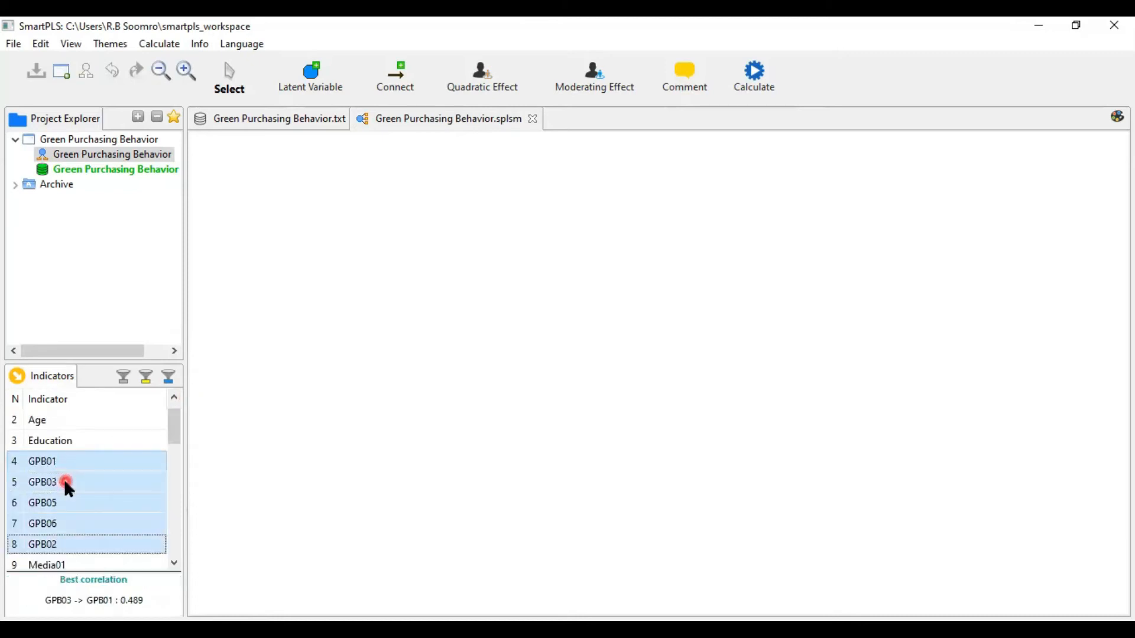
left_click_drag(72, 485, 770, 319)
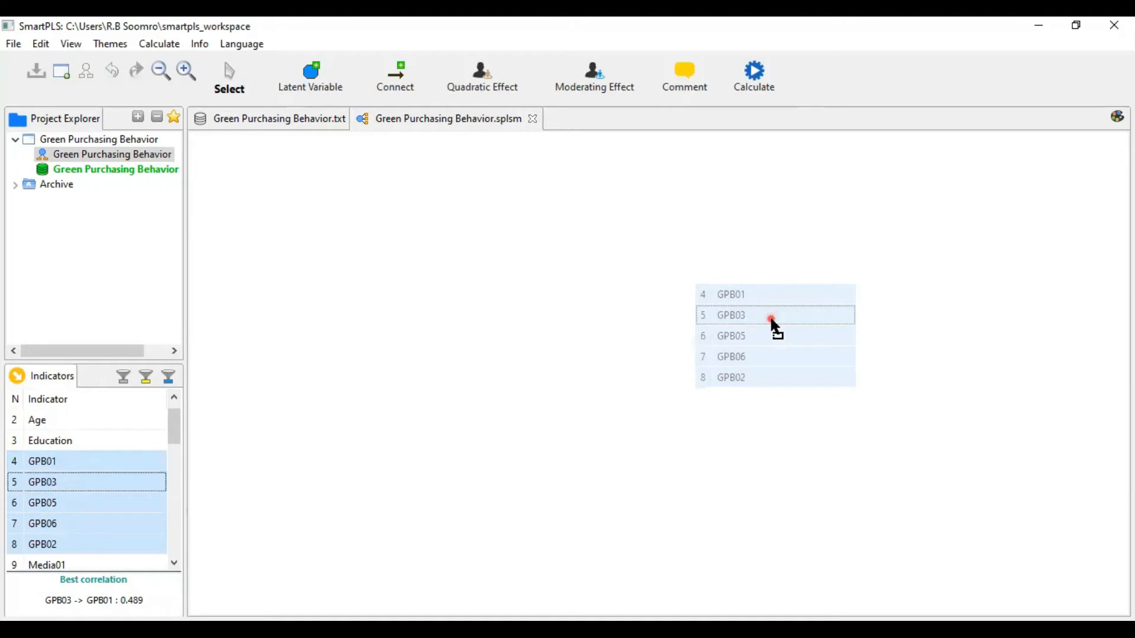
left_click_drag(771, 319, 771, 319)
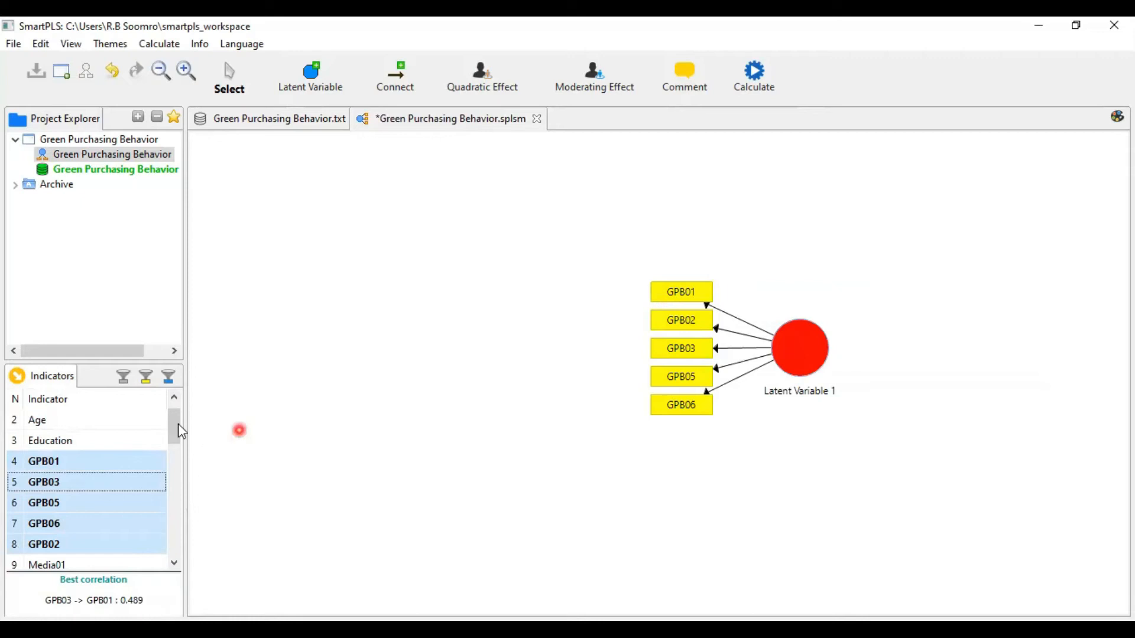
Add an empty latent variable to the model, to the left of the GPB construct.
left_click_drag(178, 424, 176, 454)
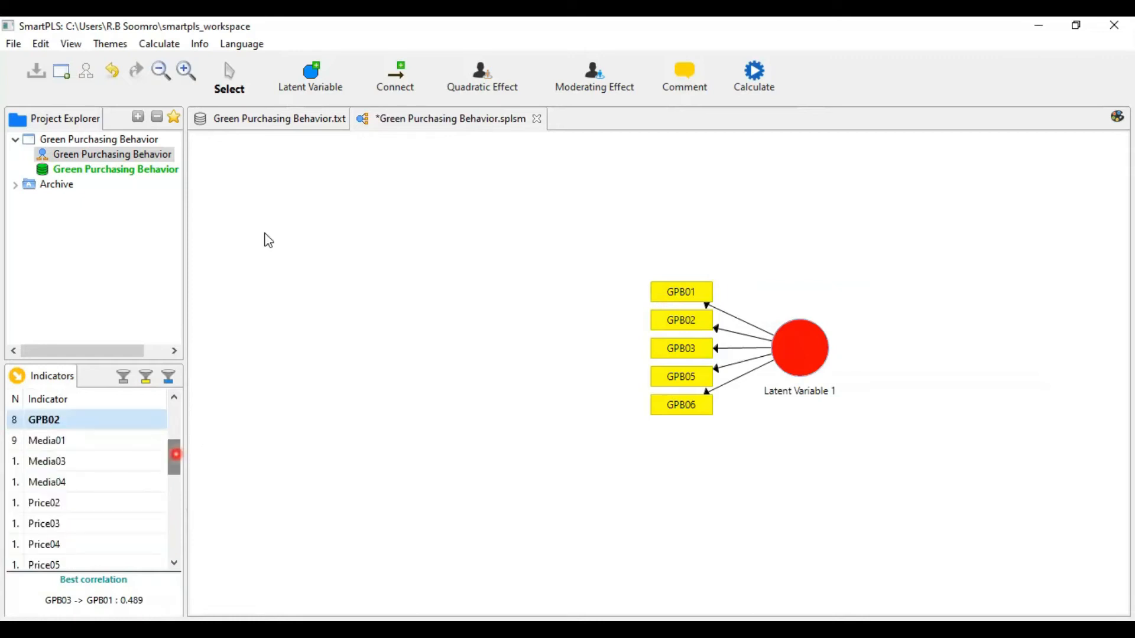
left_click(320, 79)
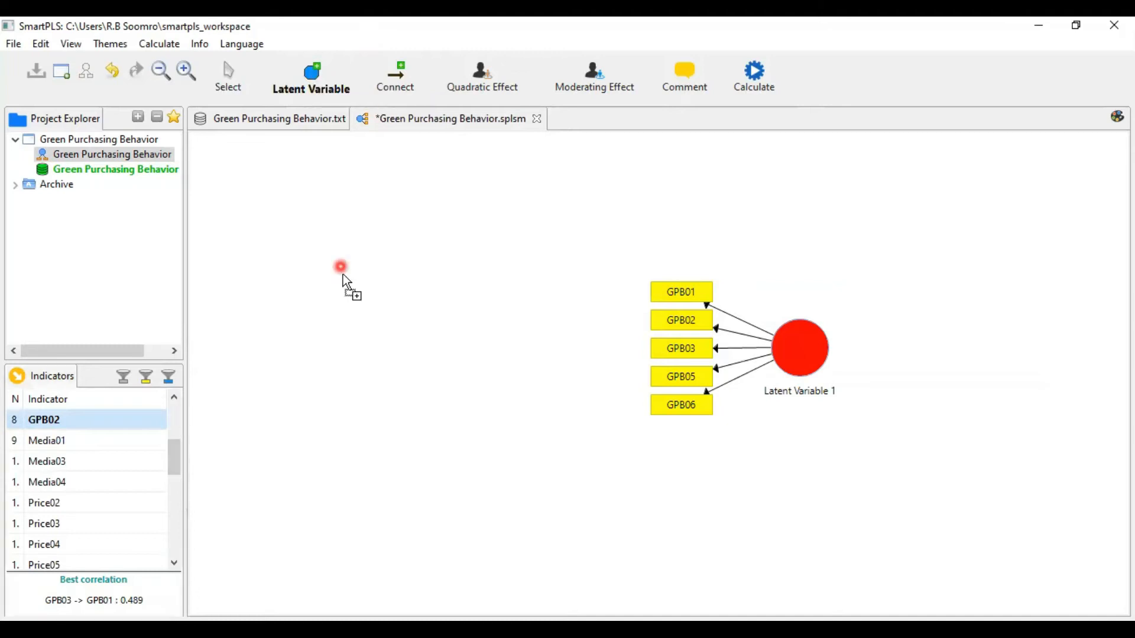
left_click(343, 274)
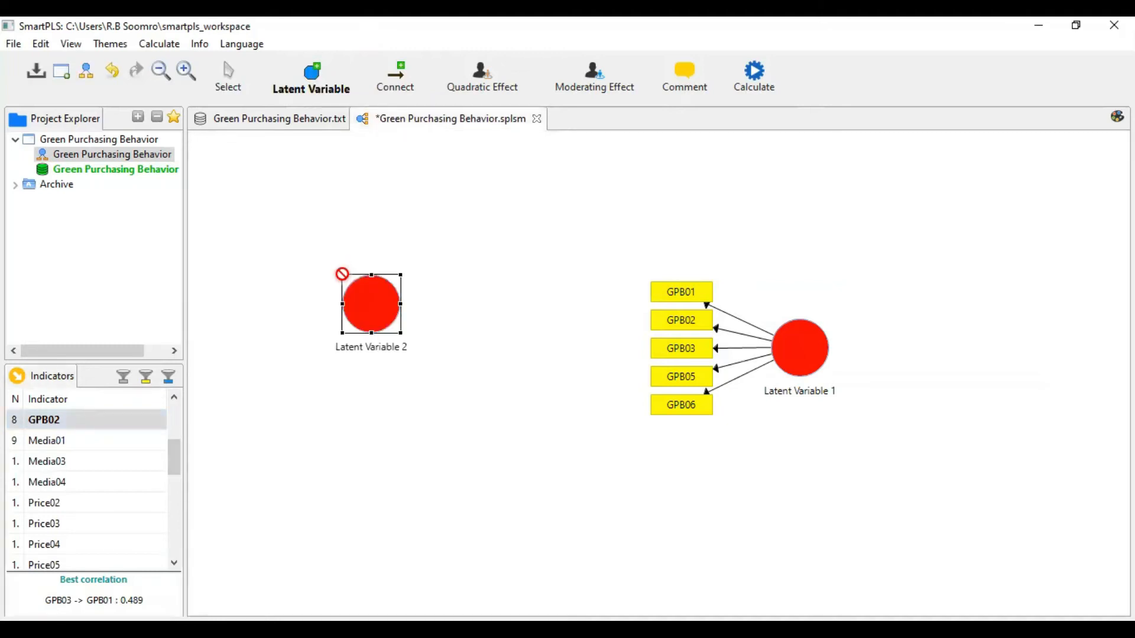
left_click(401, 410)
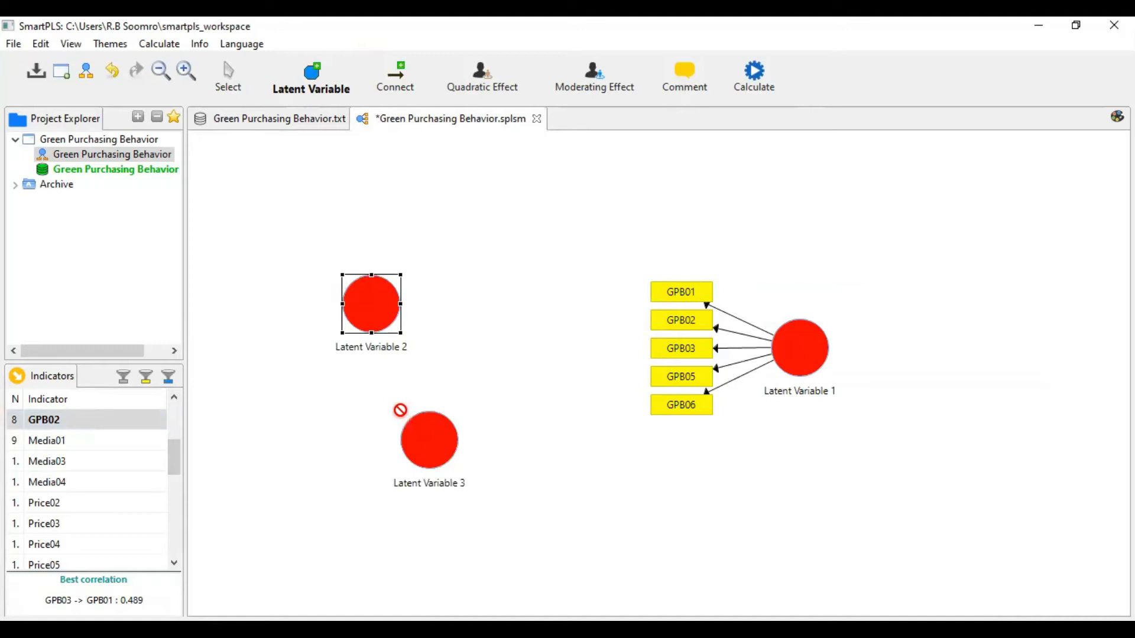
left_click(545, 461)
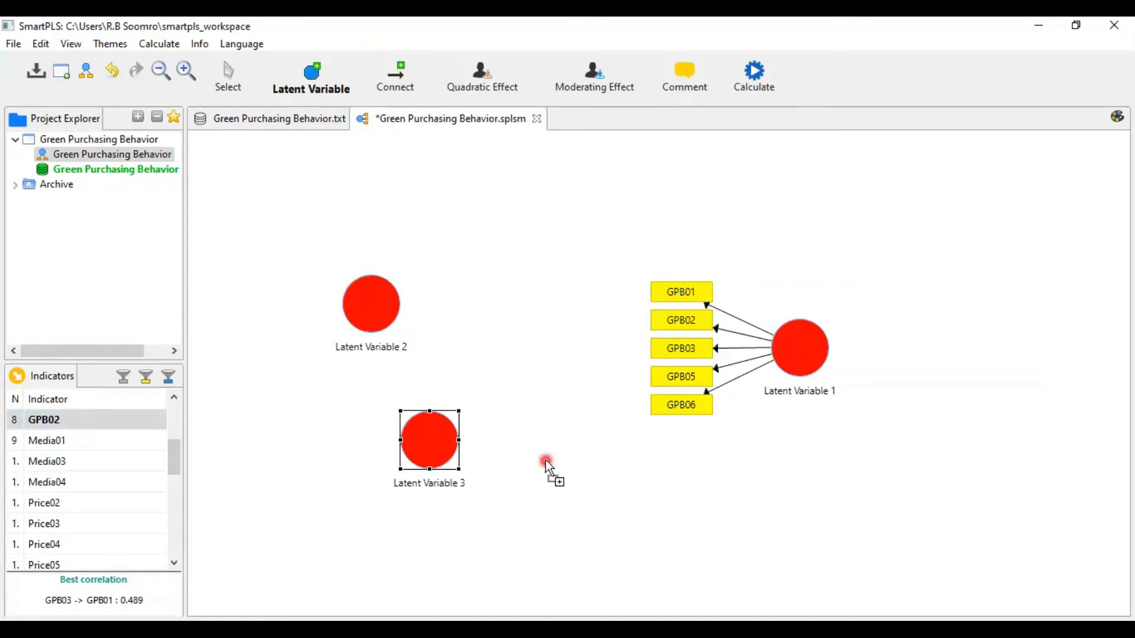
left_click(545, 460)
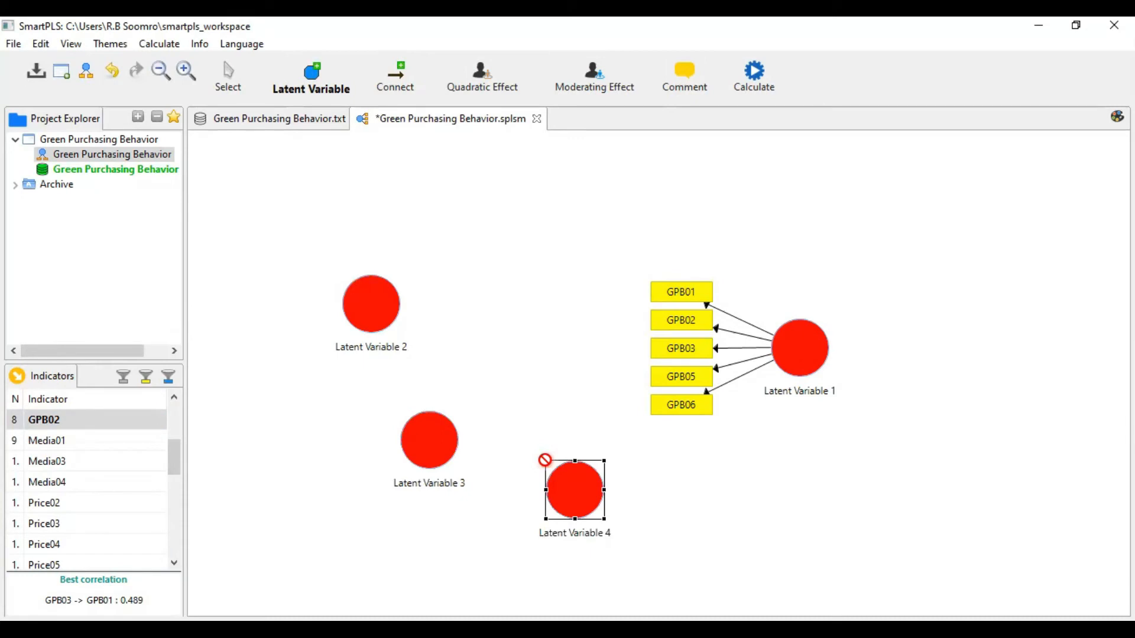
key("ctrl+z")
key("ctrl+z")
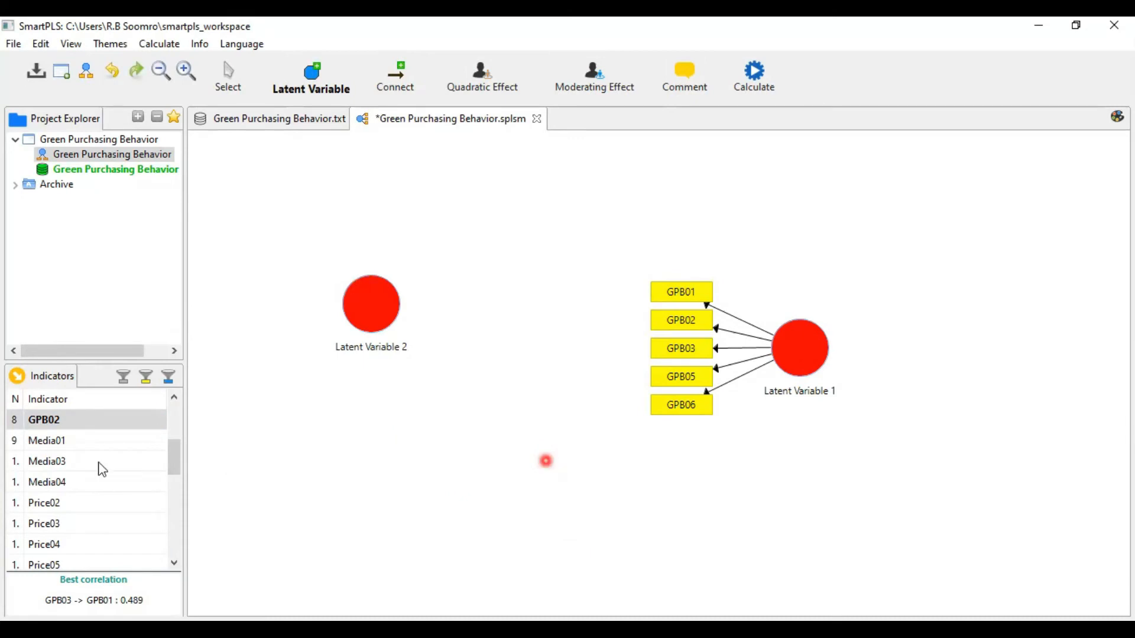
Assign the indicators Media01, Media03 and Media04 to the empty latent variable left of the GPB construct.
left_click(65, 442)
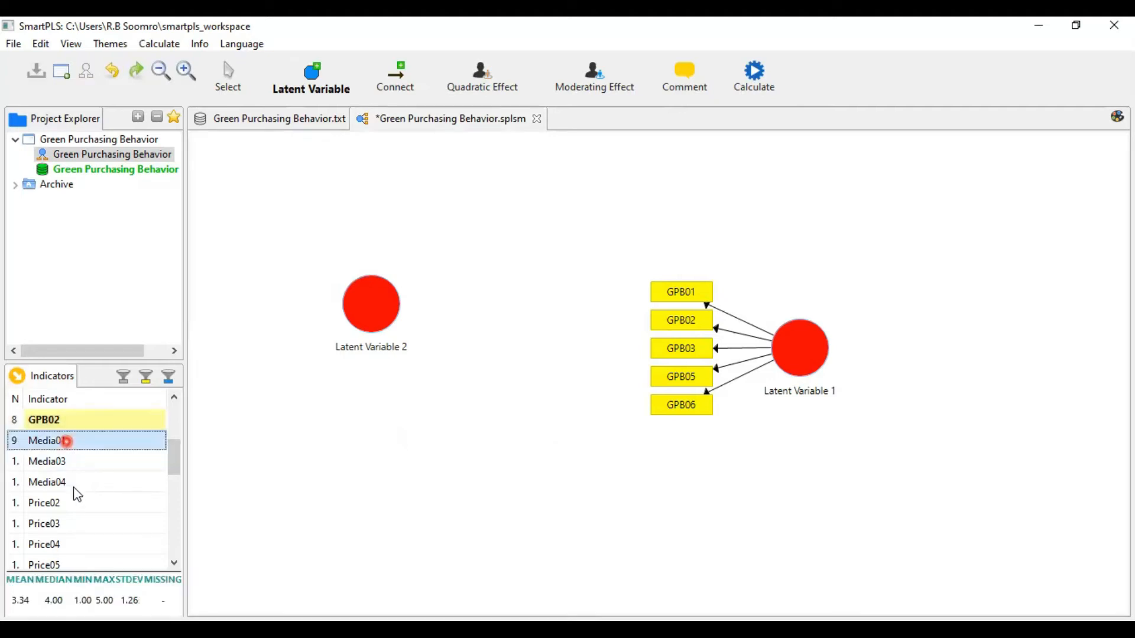
left_click(91, 488, "shift")
left_click_drag(92, 489, 402, 315)
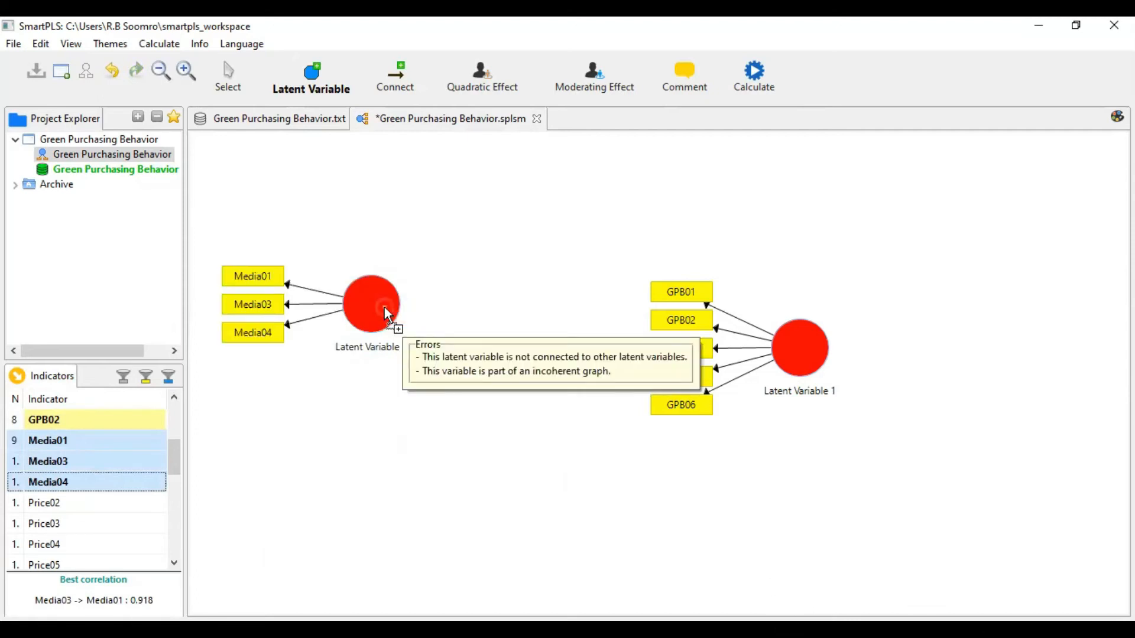
Add a latent variable below the Media construct and assign Price02, Price03, Price04 and Price05 to it.
left_click(349, 448)
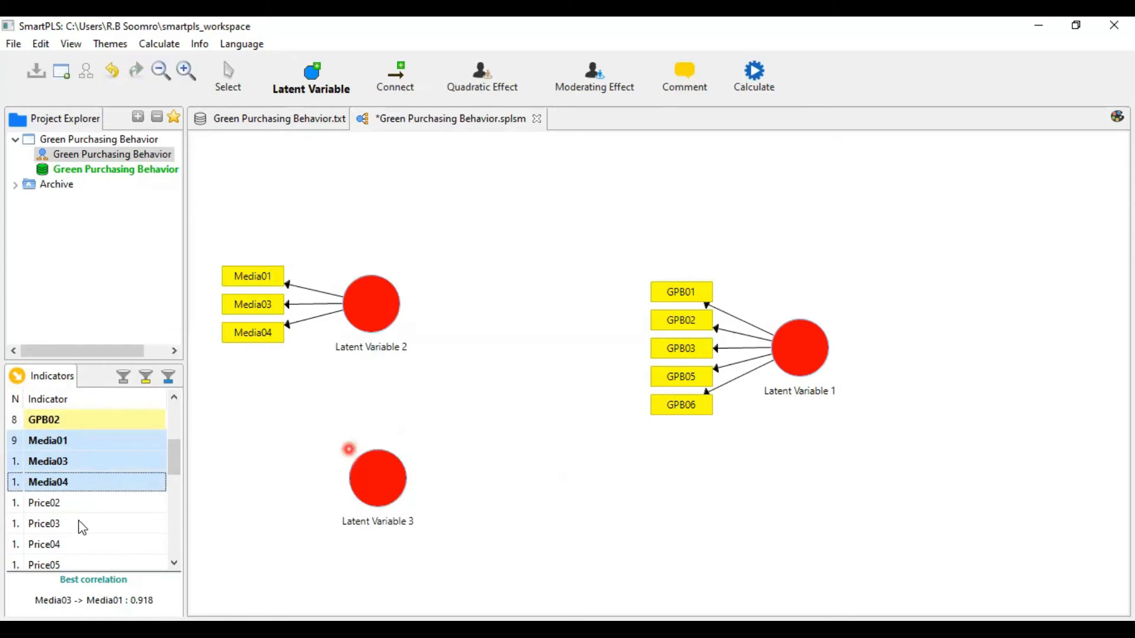
left_click_drag(41, 504, 215, 568)
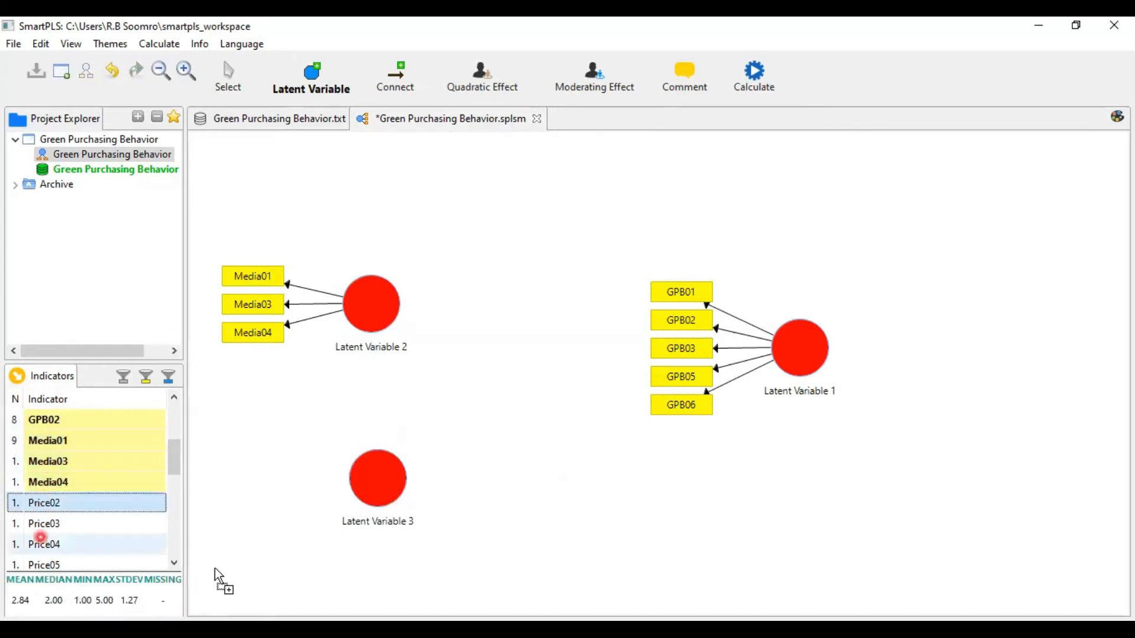
left_click(178, 561)
left_click(65, 522, "shift")
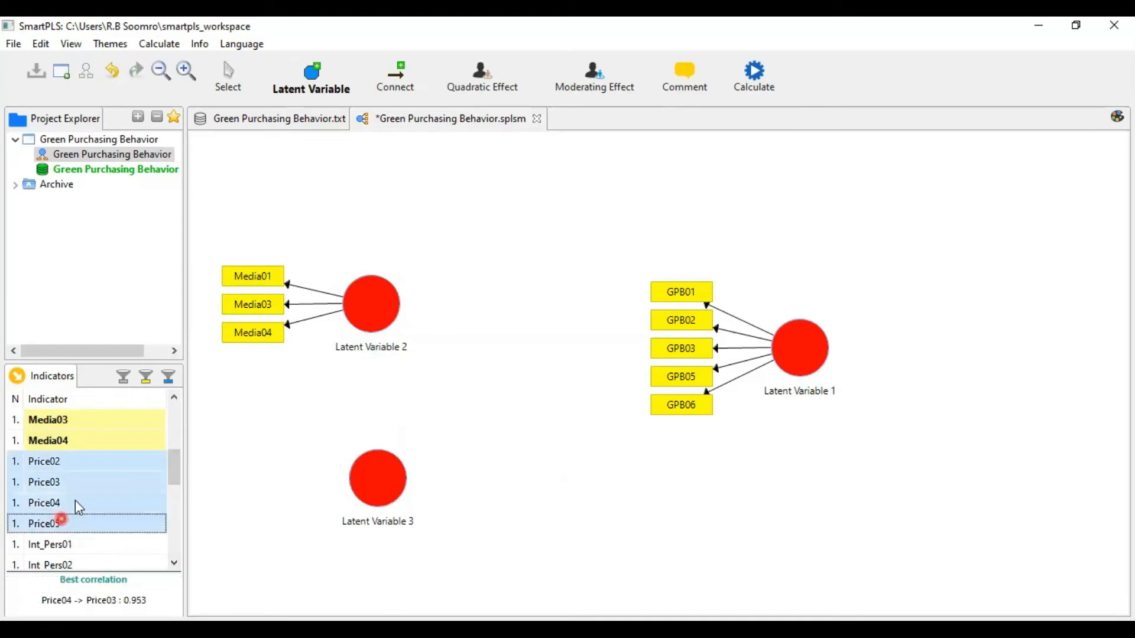
left_click_drag(222, 496, 399, 483)
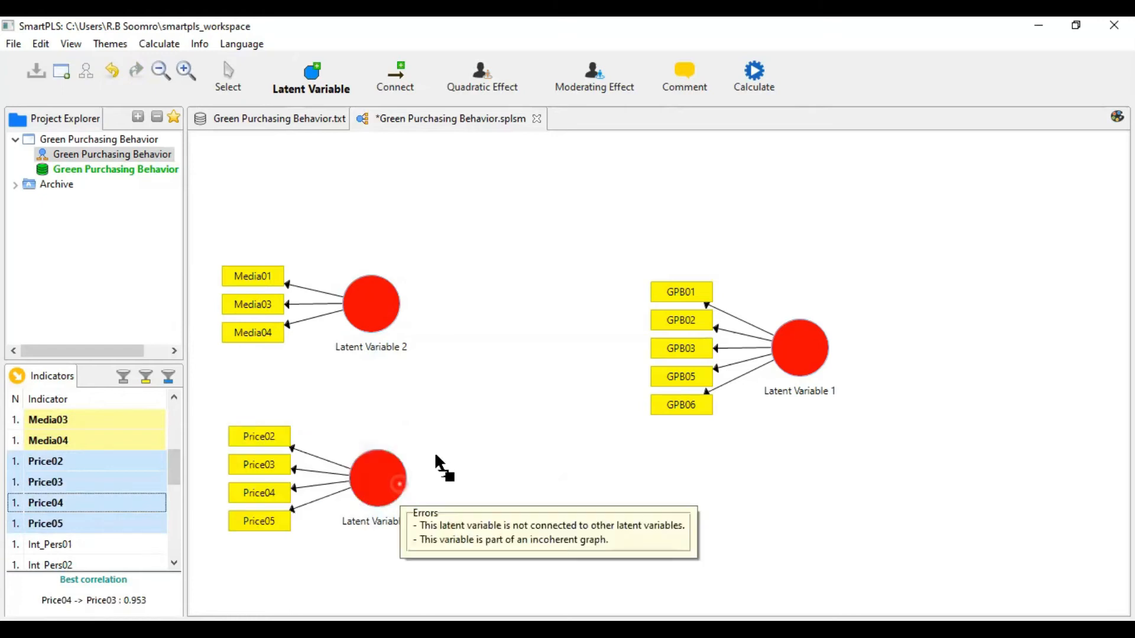
Add a latent variable between the Media and GPB constructs and assign Int_Pers01 through Int_Pers05 and Int_Pers08 to it.
left_click(425, 304)
left_click(299, 92)
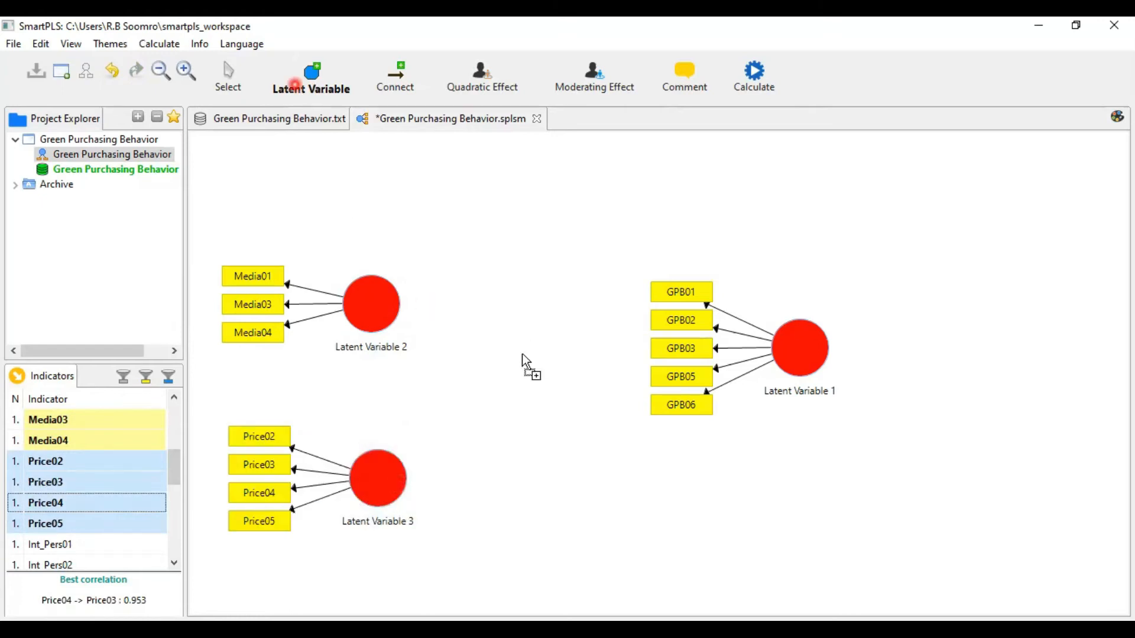
left_click(523, 314)
left_click(140, 543)
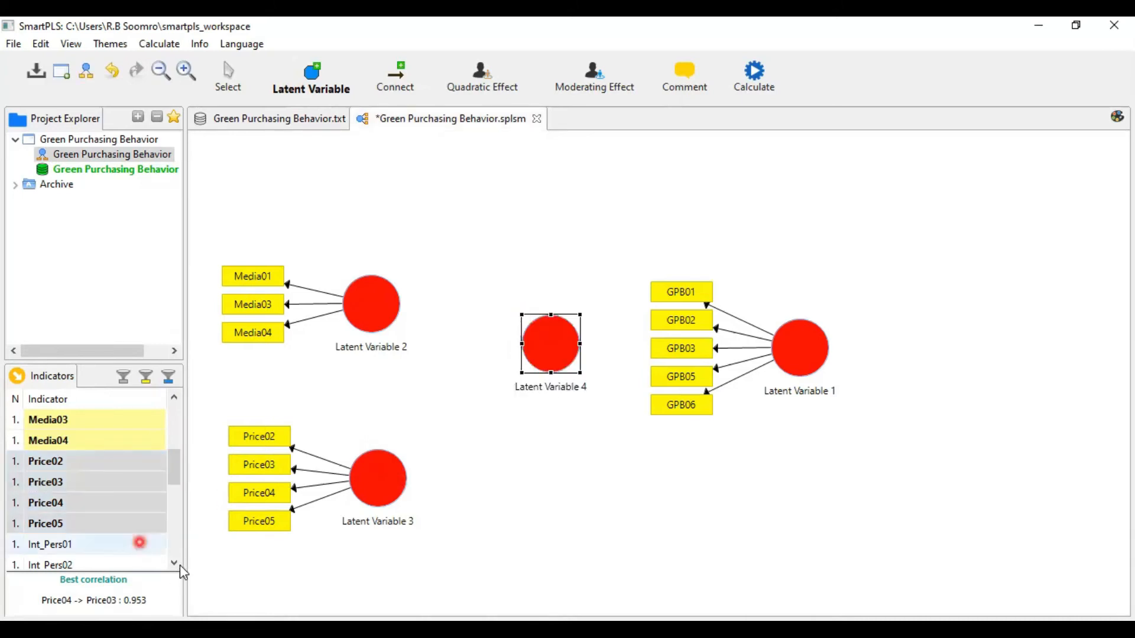
left_click(176, 564)
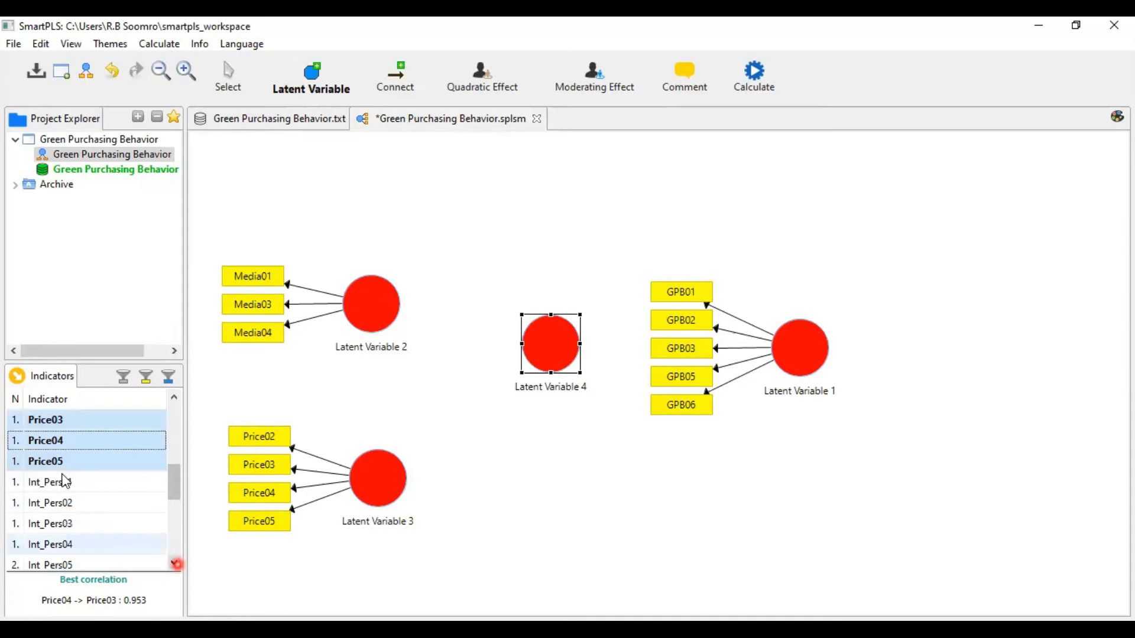
left_click(64, 480)
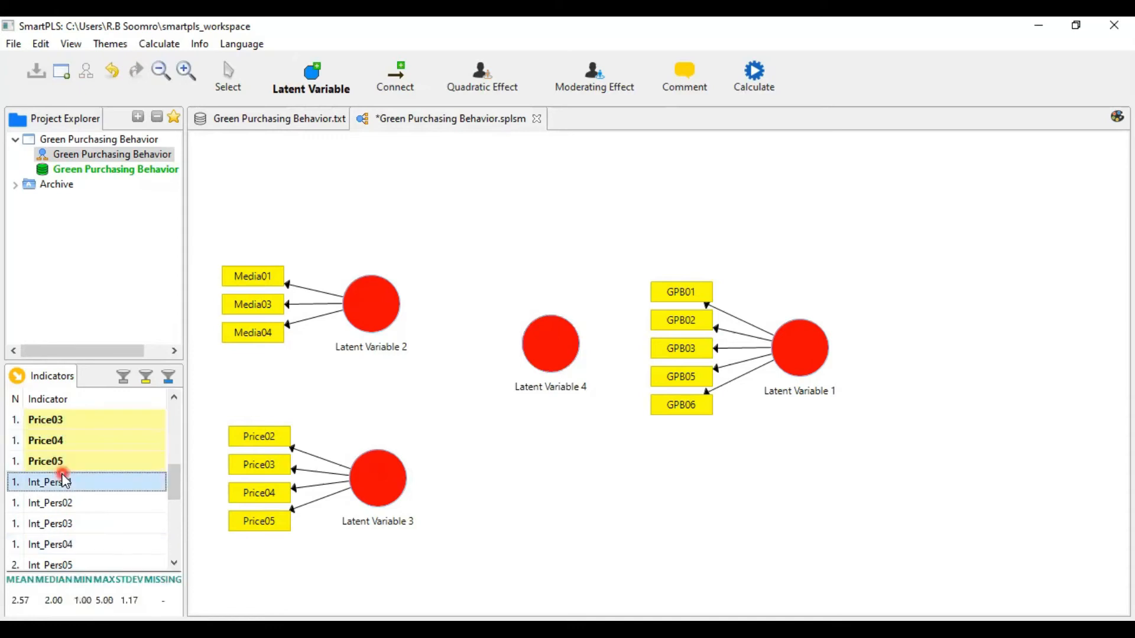
left_click(175, 563)
scroll(81, 547, "down", 1)
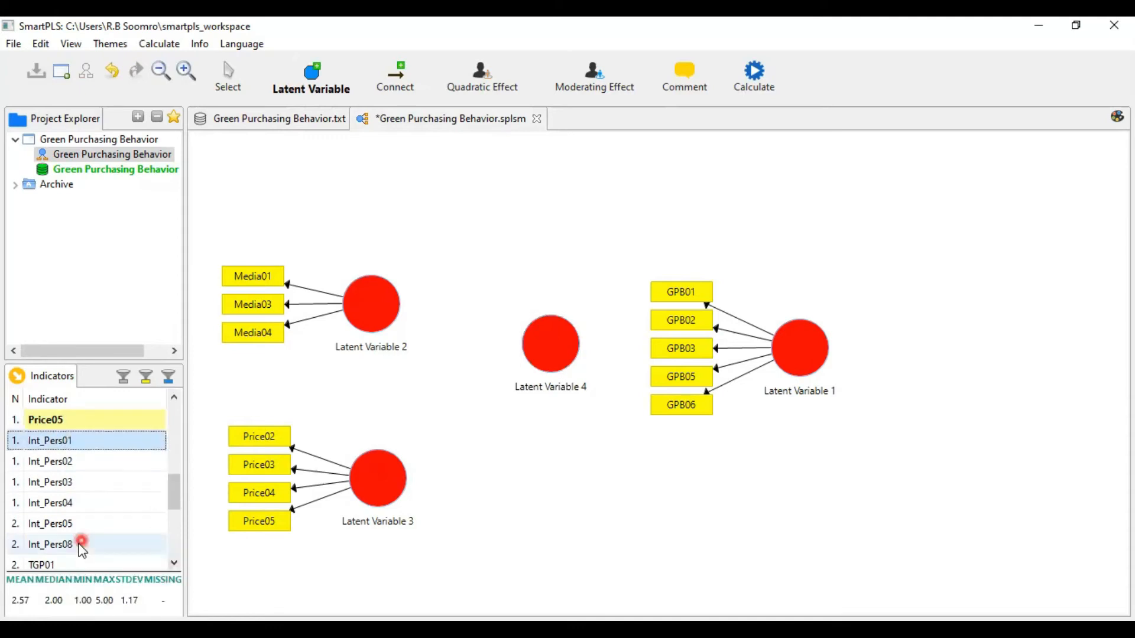
left_click(81, 545, "shift")
left_click_drag(82, 504, 577, 350)
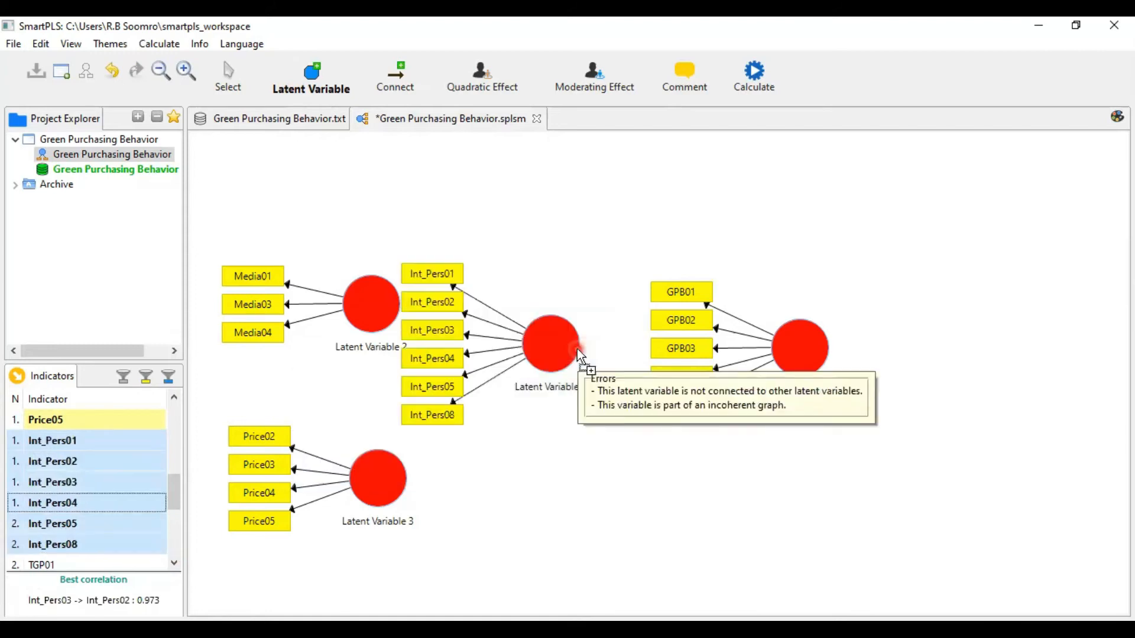
Select the TGP01 indicator, located below the Int_Pers items in the indicator list.
left_click(178, 564)
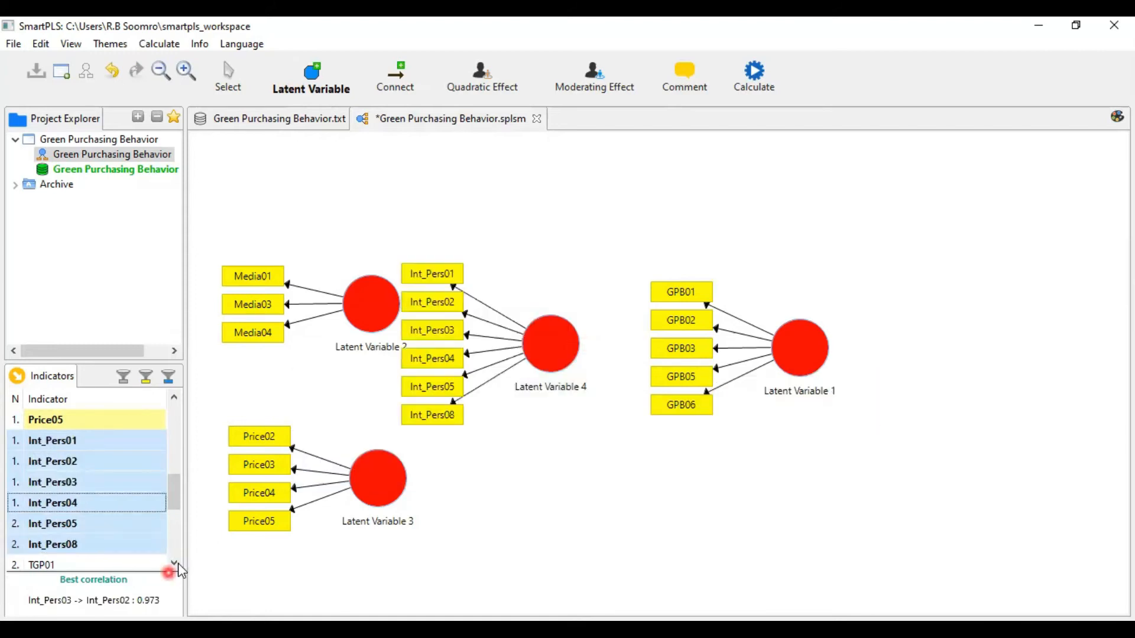
left_click(177, 563)
left_click(177, 565)
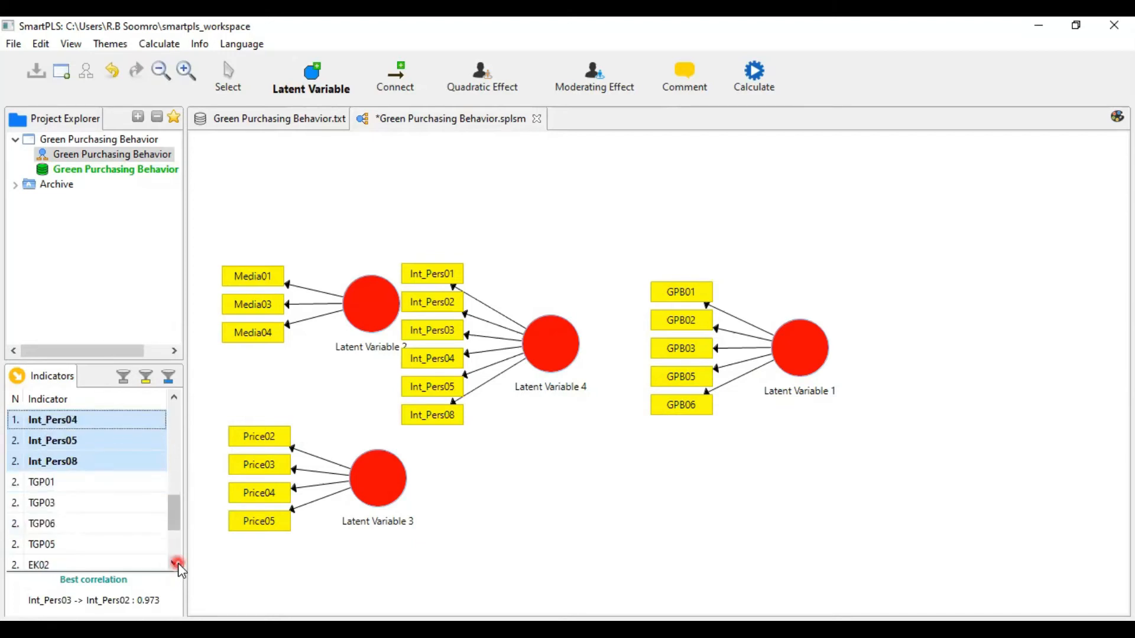
left_click(49, 480)
left_click(303, 81)
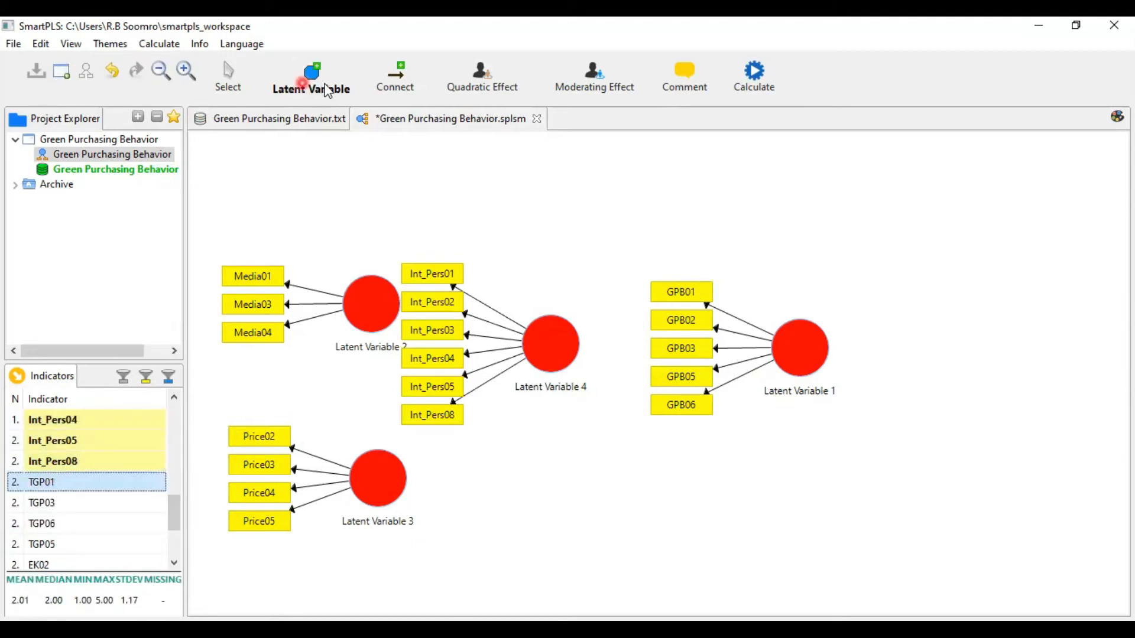
left_click(225, 84)
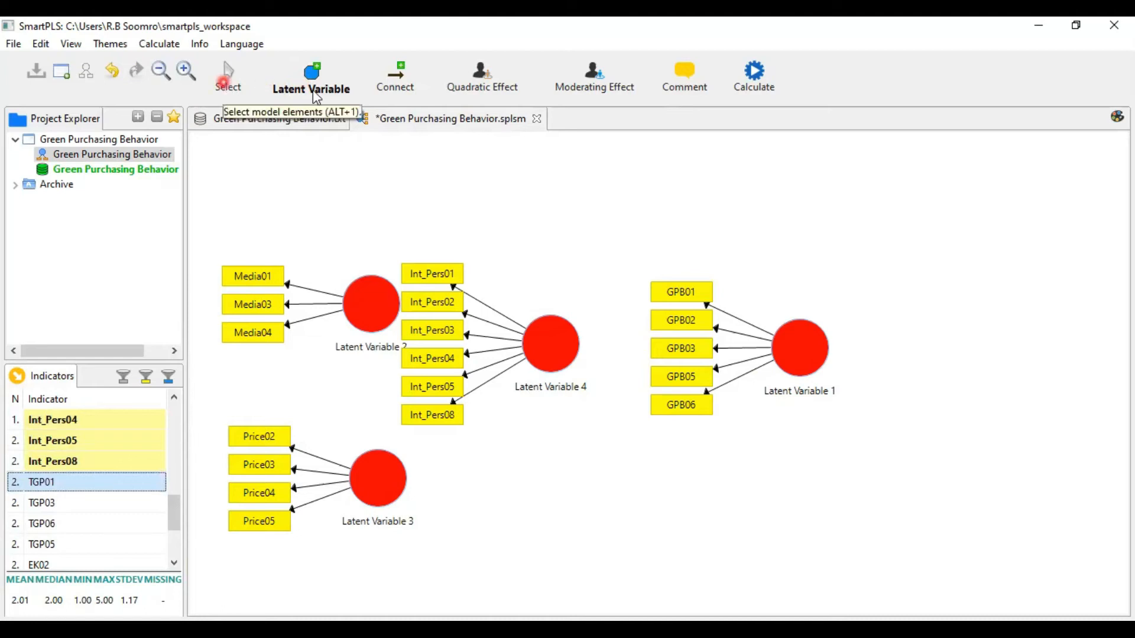
left_click(393, 183)
left_click(330, 142)
left_click(219, 101)
left_click(242, 89)
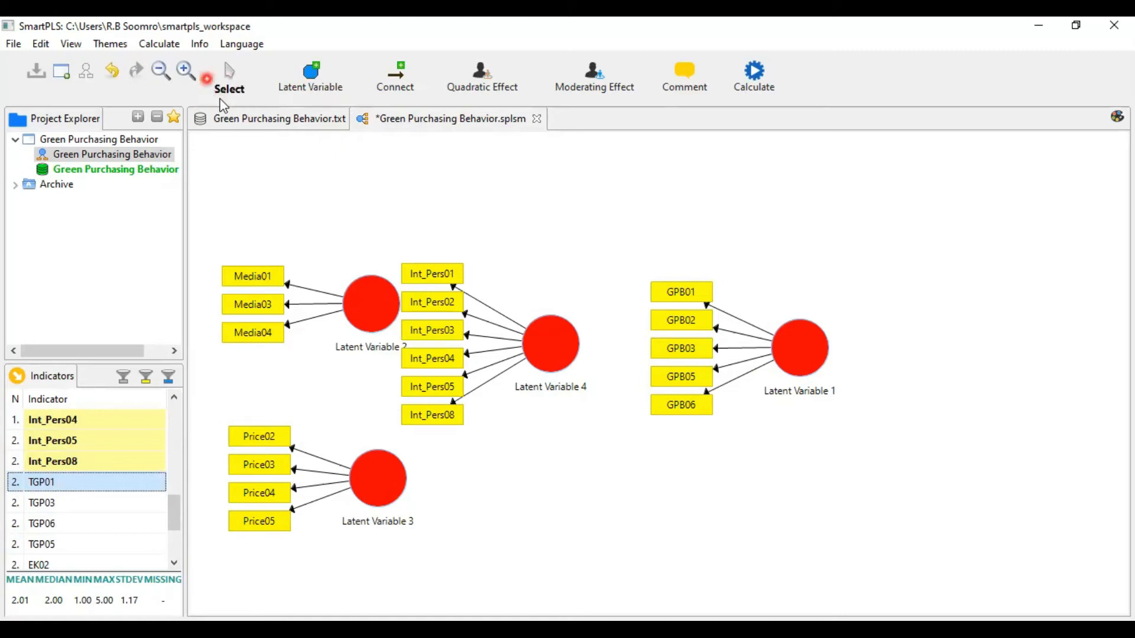
left_click(237, 93)
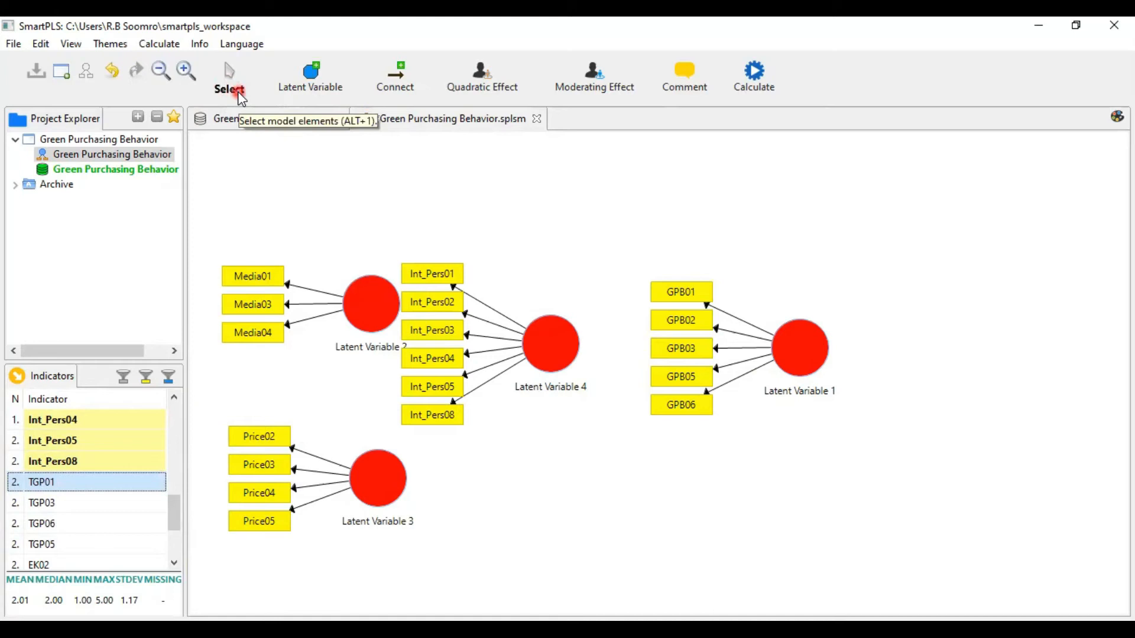
left_click(293, 87)
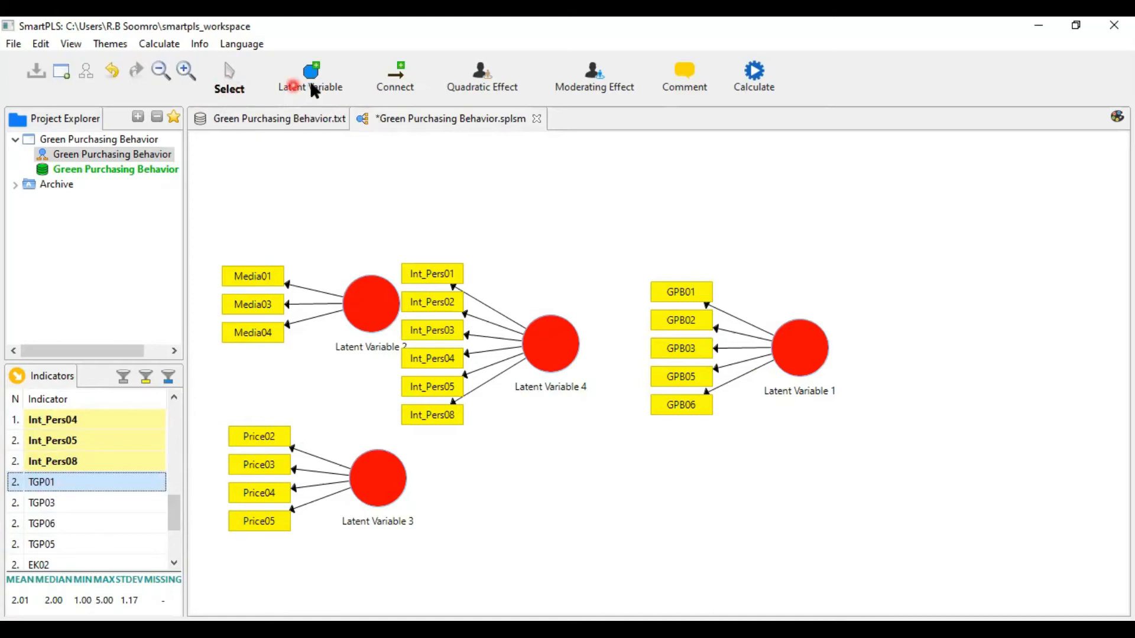
left_click(311, 83)
left_click(223, 89)
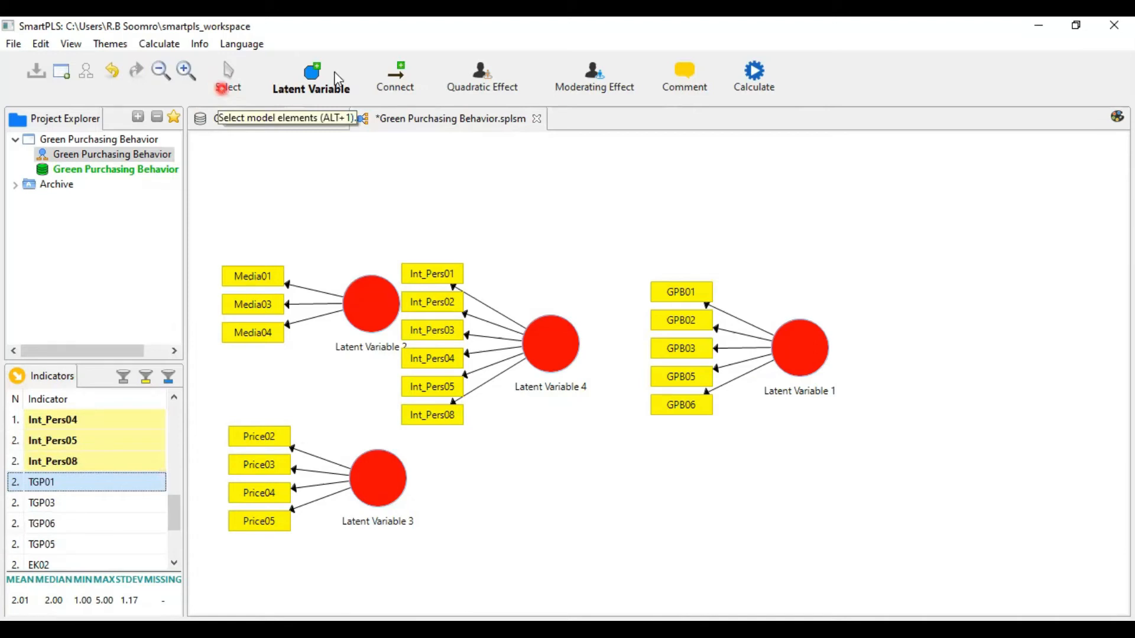
left_click(310, 89)
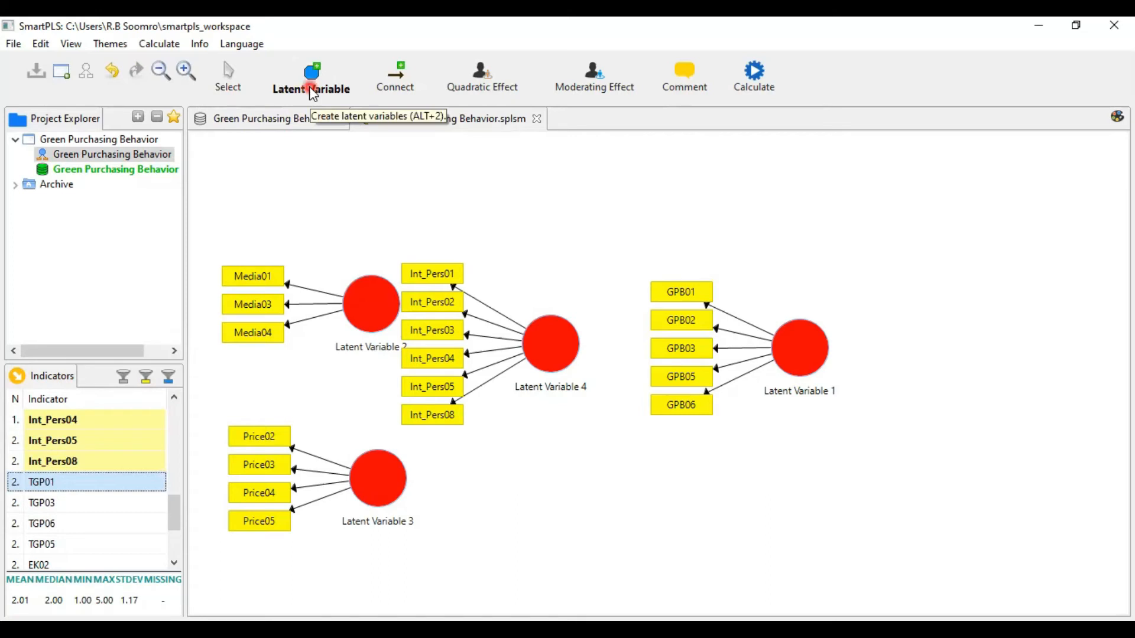
Add a latent variable to the right of the Price construct and assign TGP01, TGP03, TGP05 and TGP06 to it.
left_click(237, 89)
left_click(93, 502)
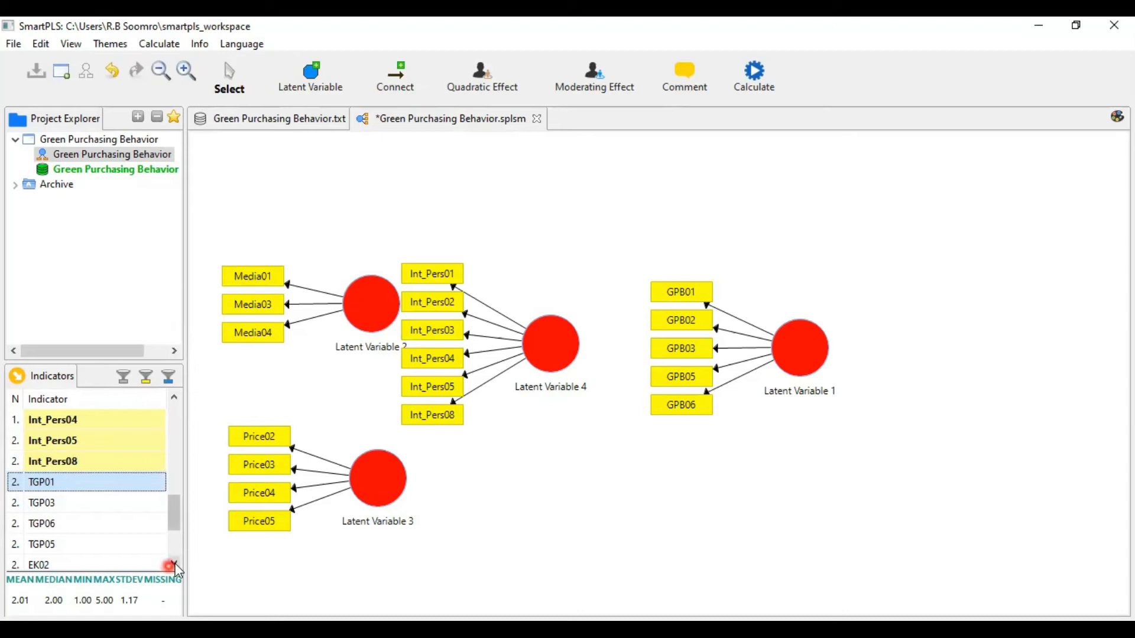
left_click(173, 563)
left_click(74, 520)
left_click(62, 504, "shift")
left_click_drag(91, 470, 639, 507)
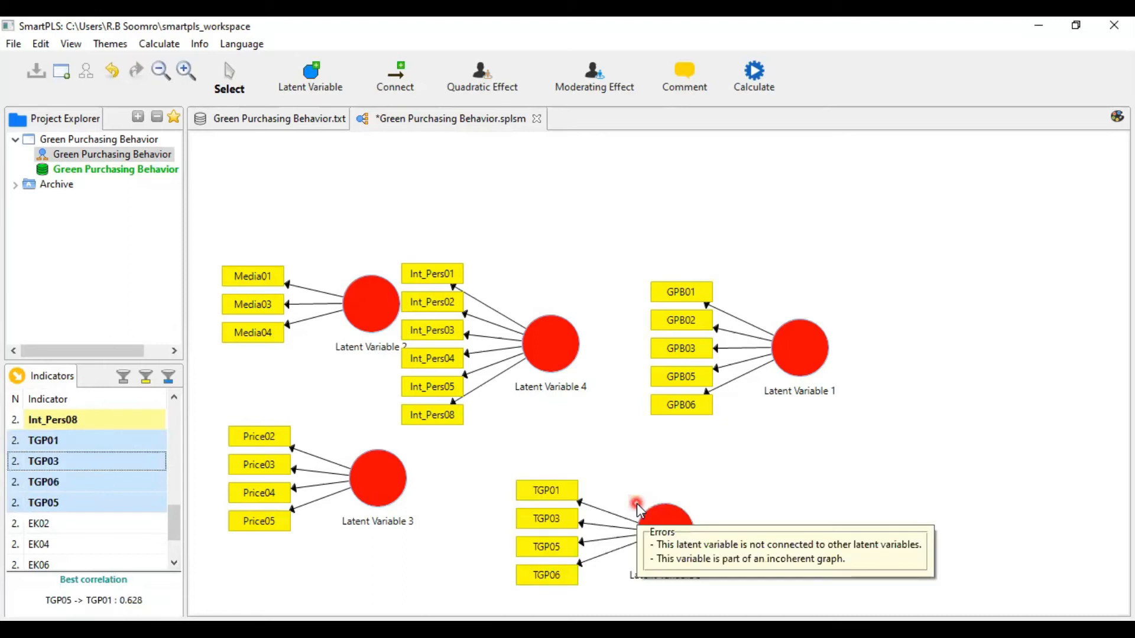
Add a latent variable to the right of the TGP construct and assign EK01, EK02, EK03, EK04 and EK06 to it.
left_click(87, 523)
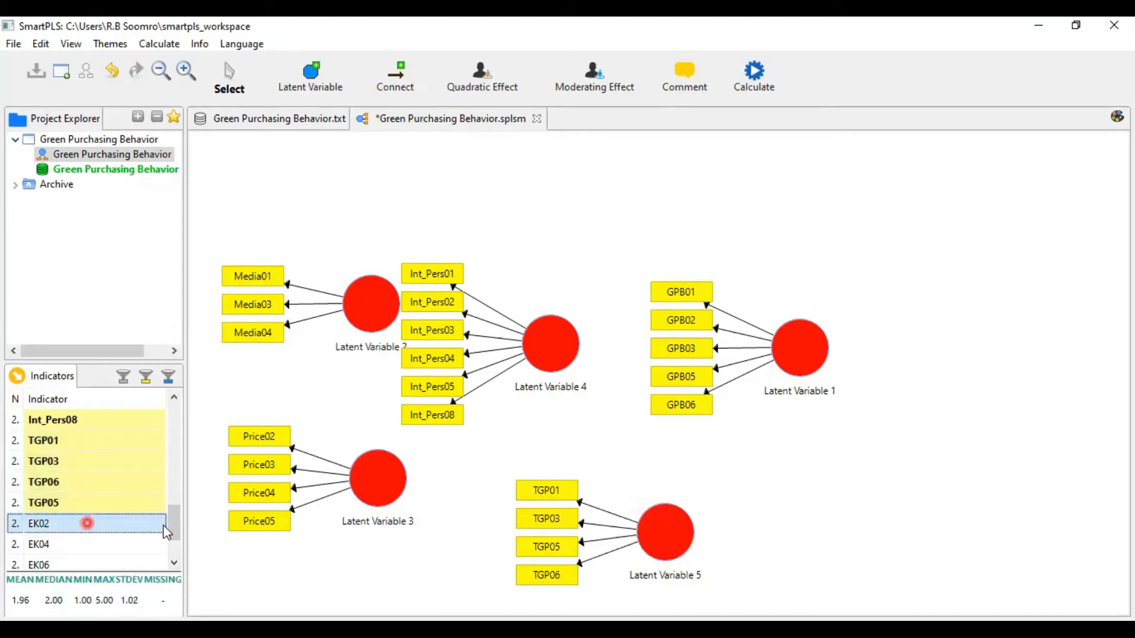
scroll(83, 553, "down", 1)
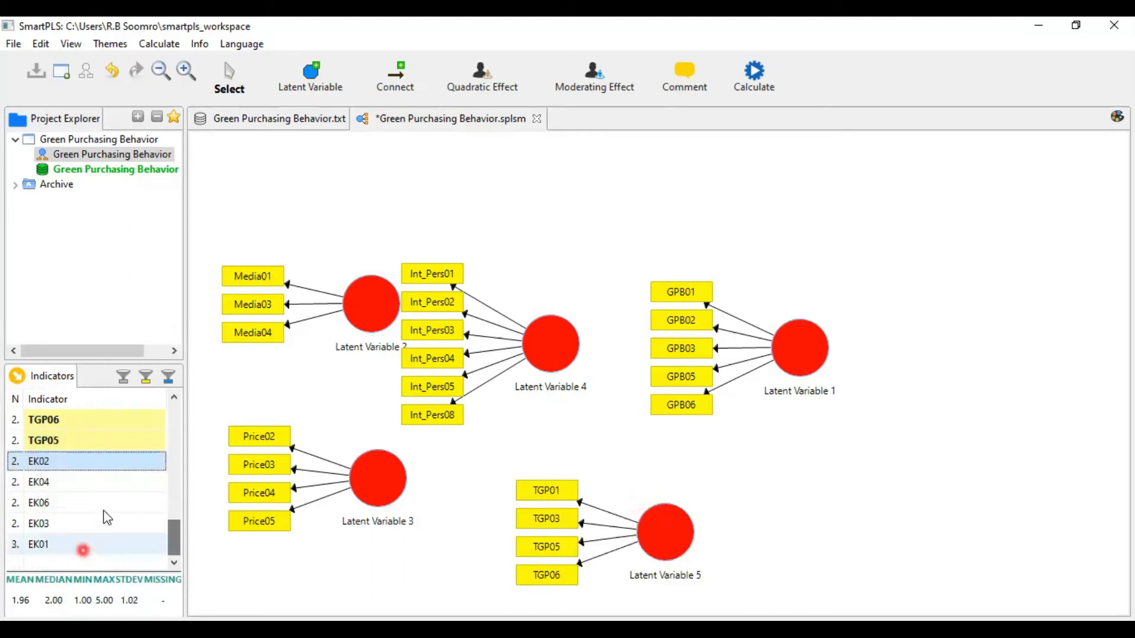
left_click(83, 544, "shift")
left_click_drag(102, 503, 871, 509)
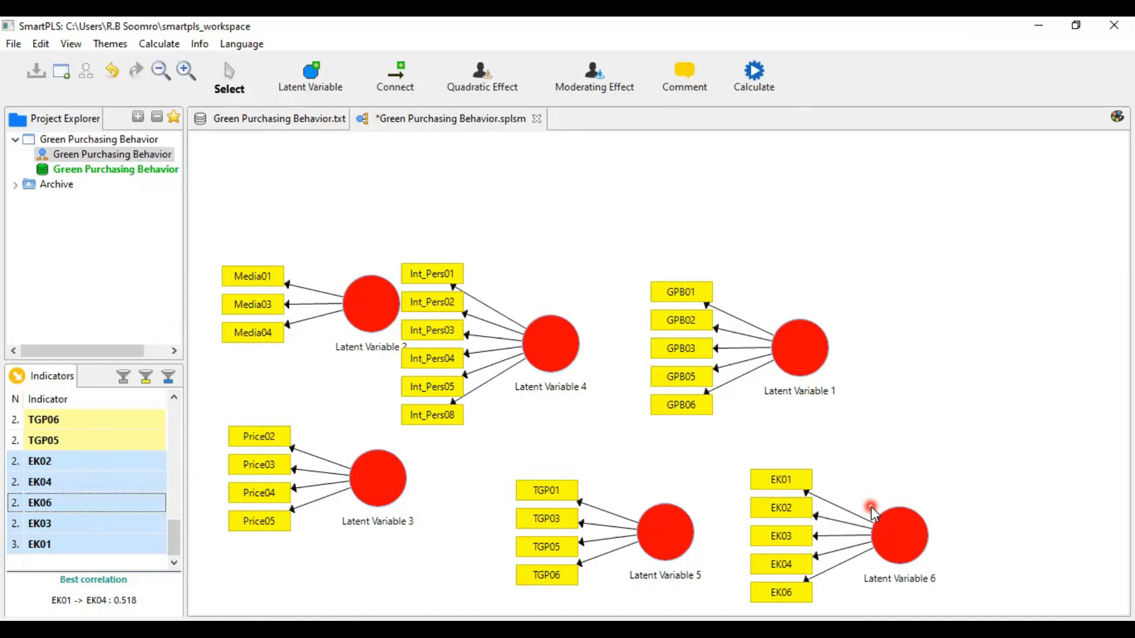
Move the GPB construct farther right and stack the Media, Int_Pers and Price constructs in a column on the model's left side.
left_click(817, 356)
left_click_drag(810, 353, 868, 355)
left_click_drag(357, 308, 341, 235)
left_click_drag(390, 522, 418, 369)
left_click_drag(549, 333, 365, 390)
left_click_drag(403, 236, 389, 240)
mouse_move(384, 563)
left_mouse_down()
mouse_move(379, 542)
mouse_move(367, 552)
left_mouse_up()
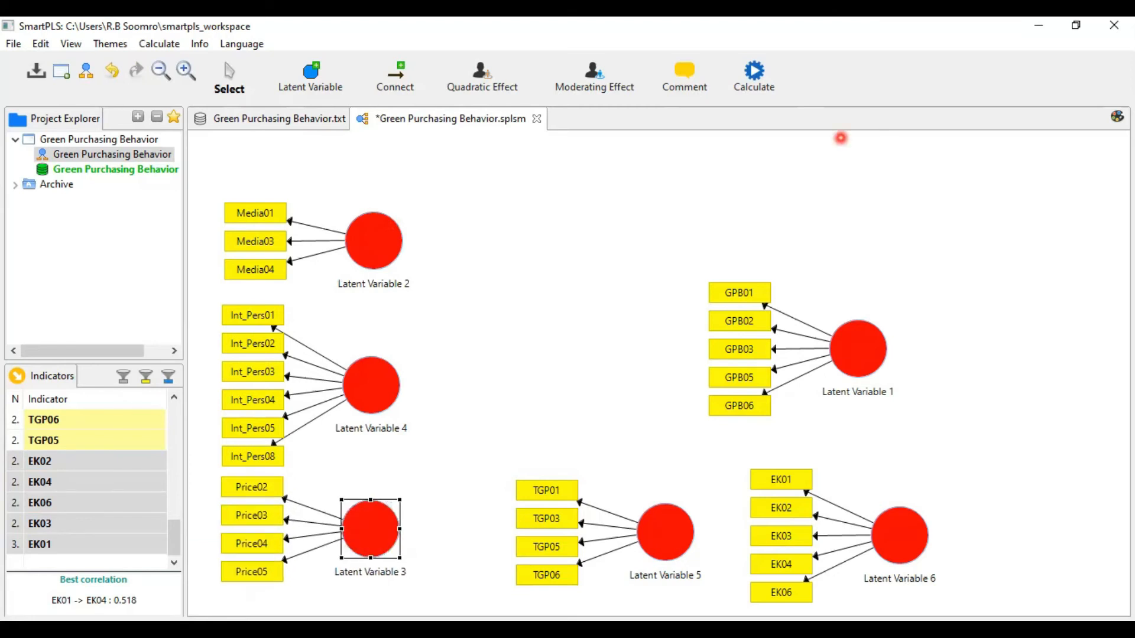
Show the canvas grid and line up the Int_Pers and Price constructs vertically beneath the Media construct.
left_click(1118, 118)
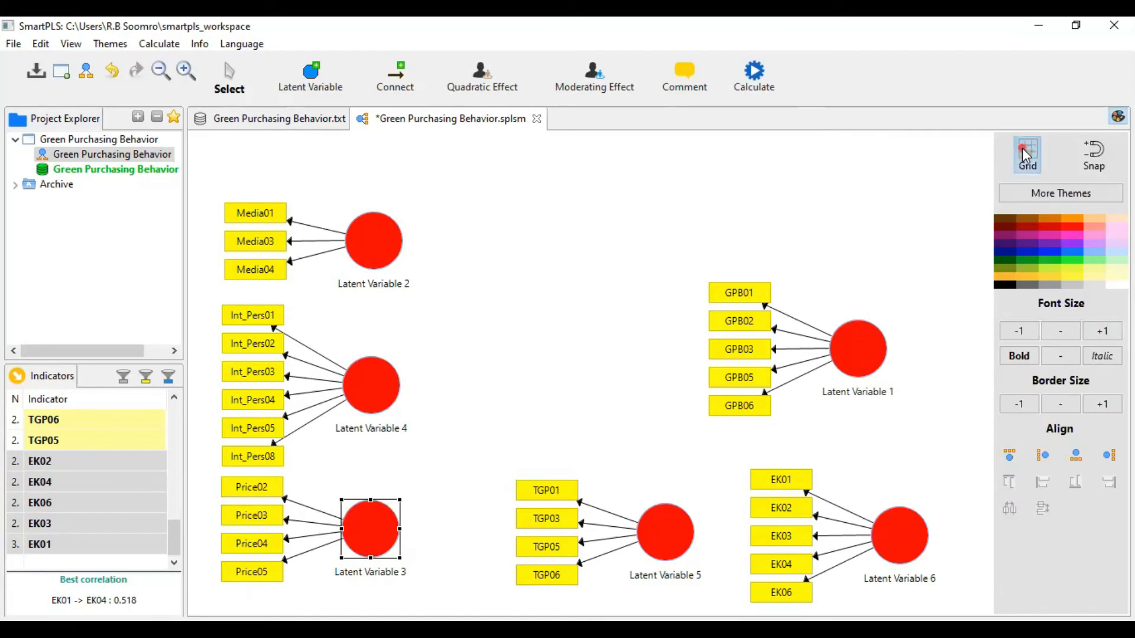
left_click(1022, 148)
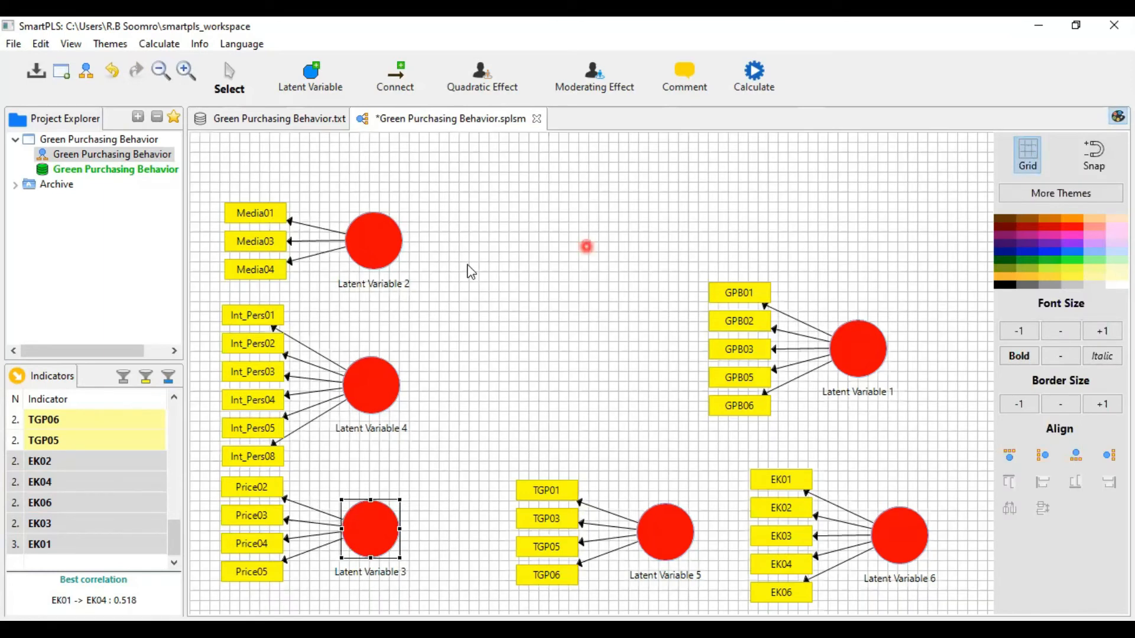
left_click(393, 385)
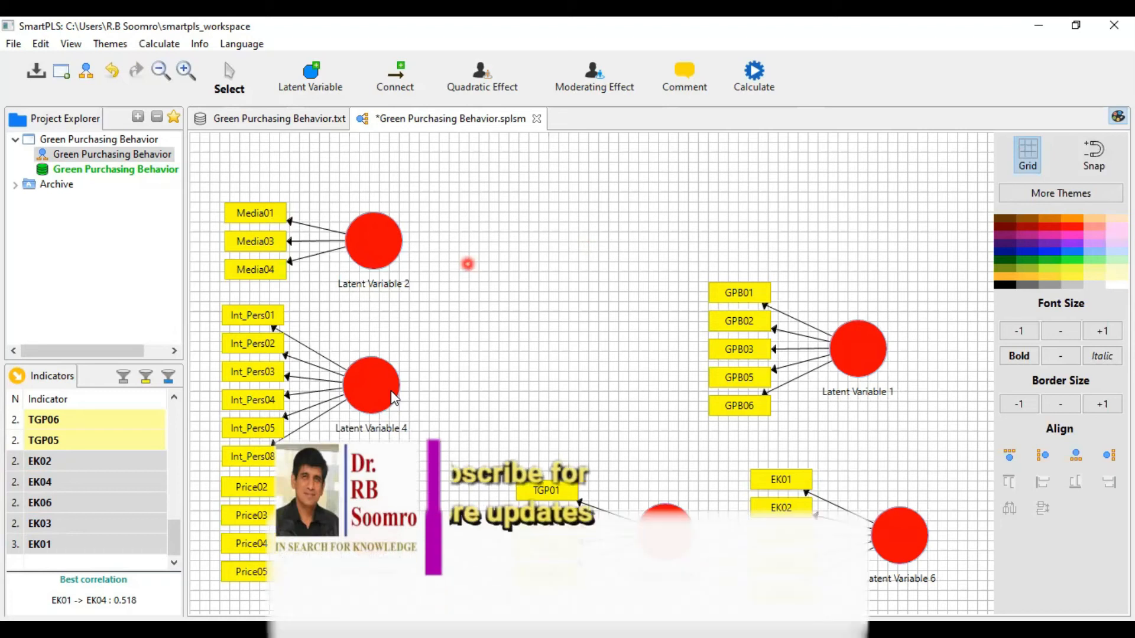
left_click_drag(401, 390, 363, 381)
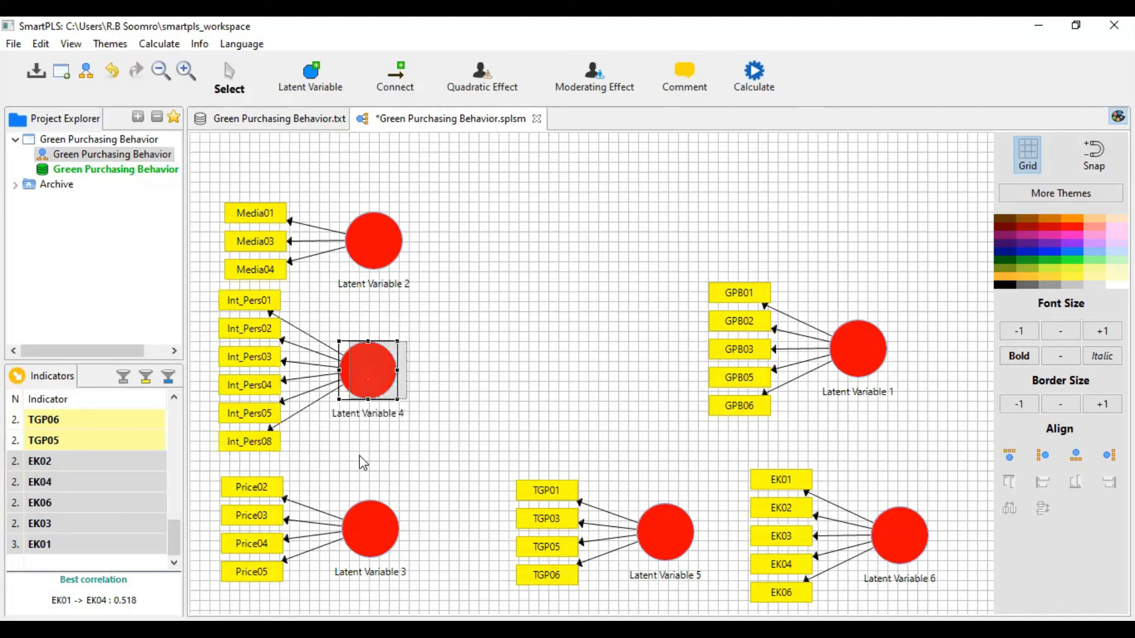
left_click(374, 526)
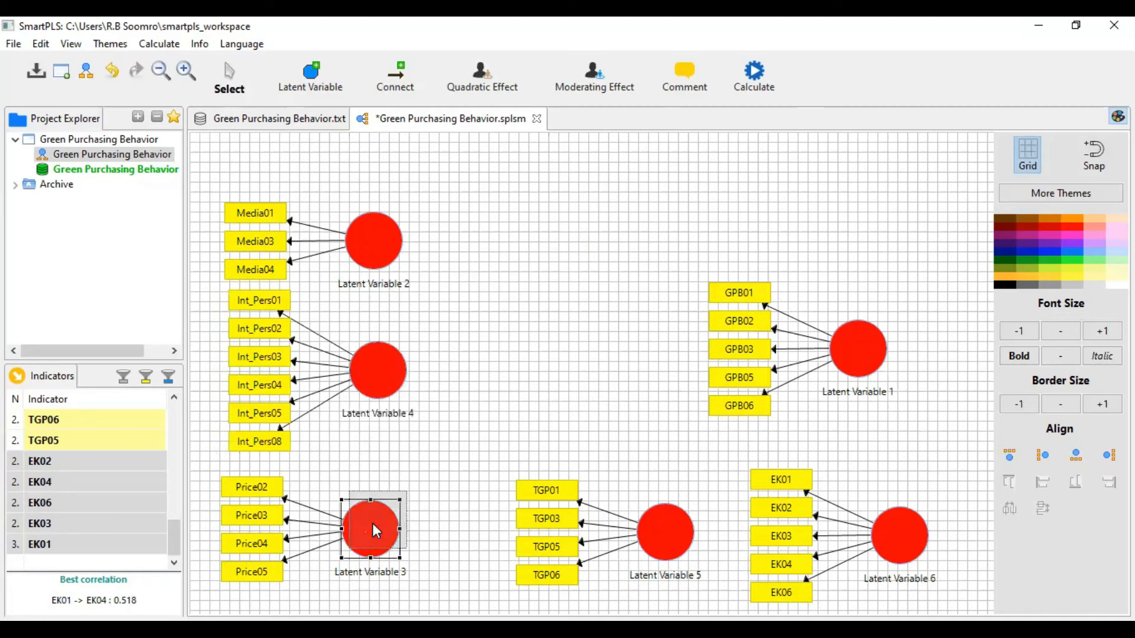
left_click_drag(373, 525, 373, 524)
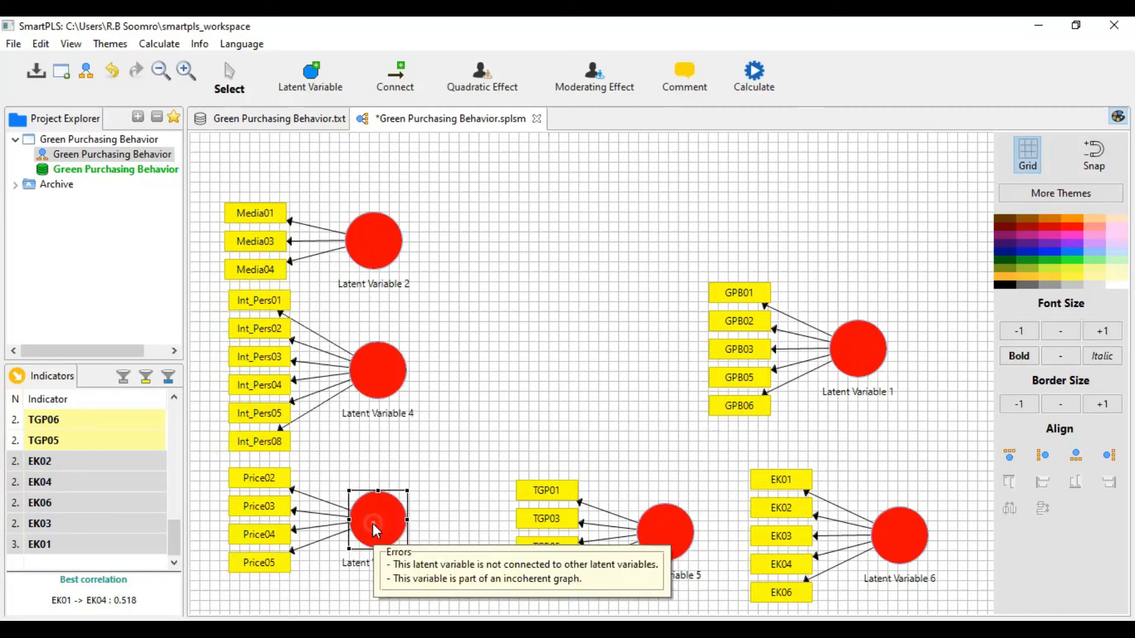
left_click(380, 237)
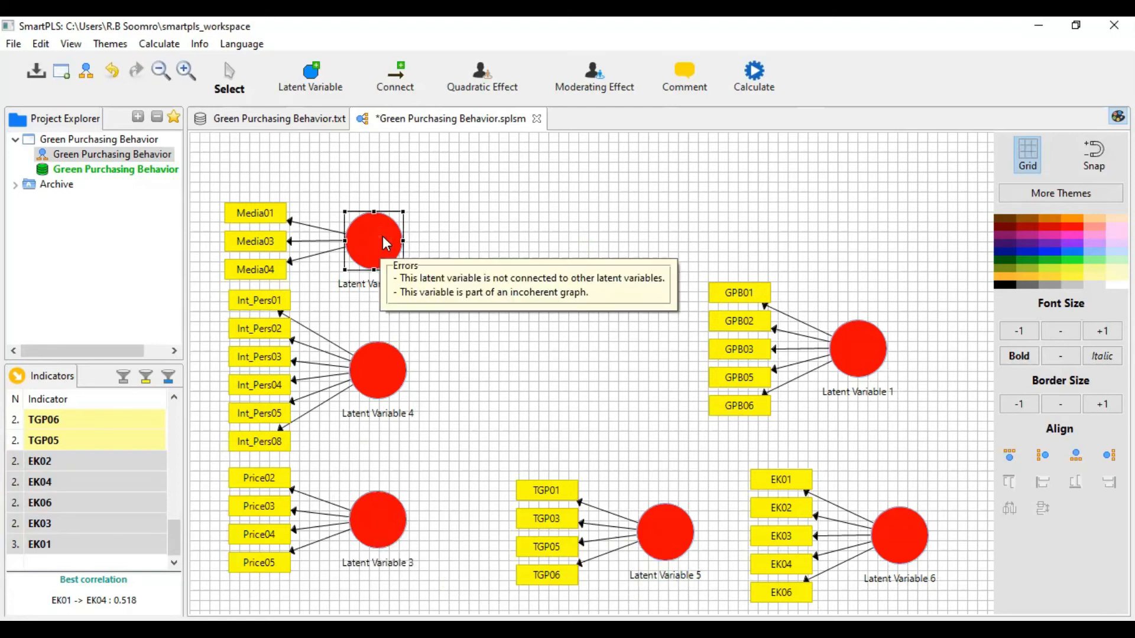
Shift the TGP construct slightly up and left, and move the EK construct above it to the model's upper middle.
left_click_drag(672, 517, 644, 483)
left_click_drag(899, 542, 566, 217)
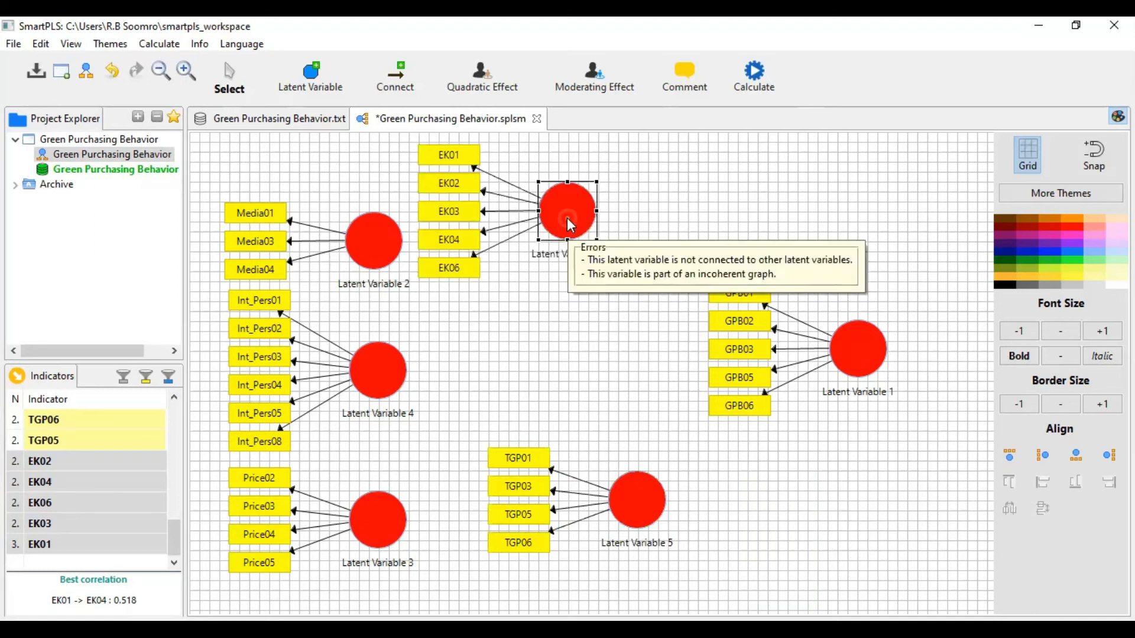
left_click(768, 353)
left_click(699, 349)
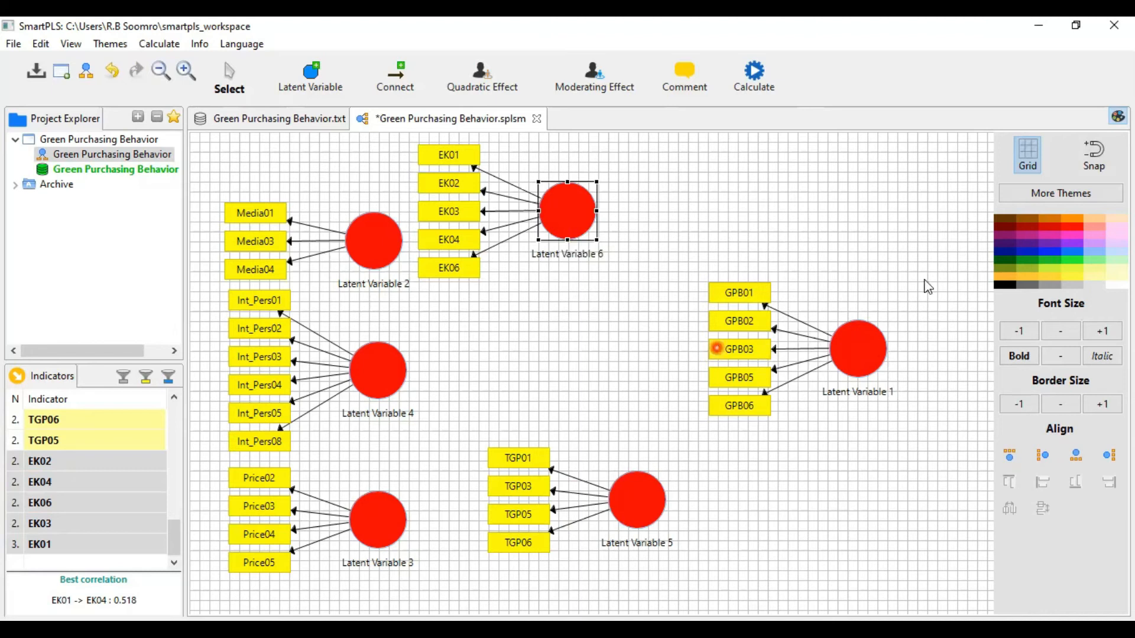
Align the GPB construct's indicators on its right side and shift the construct slightly left.
left_click(863, 353)
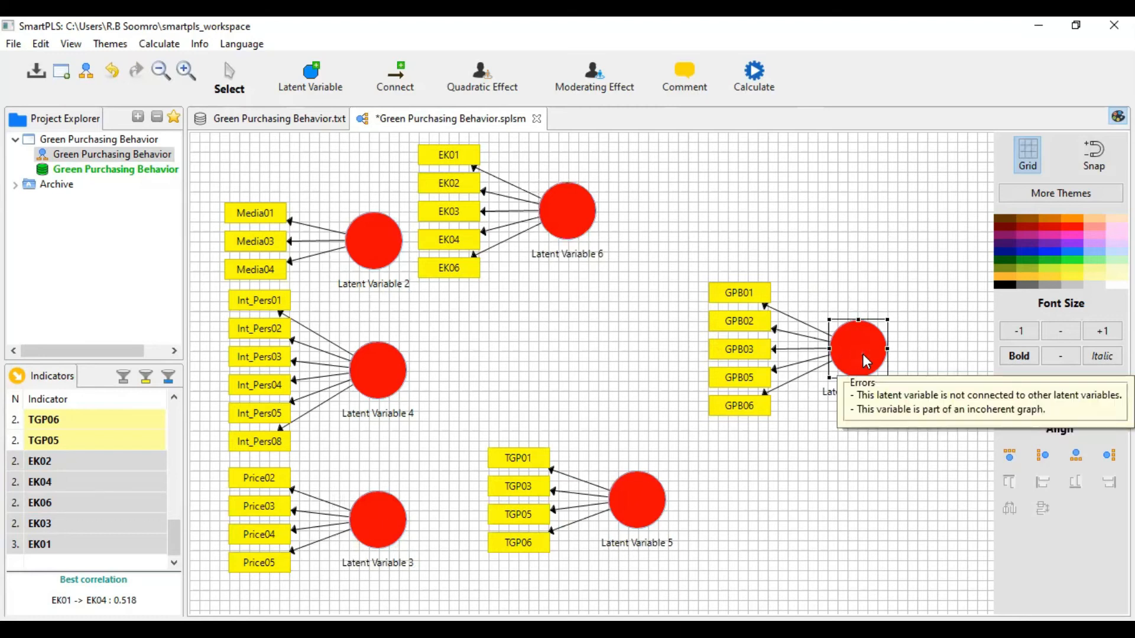
right_click(863, 354)
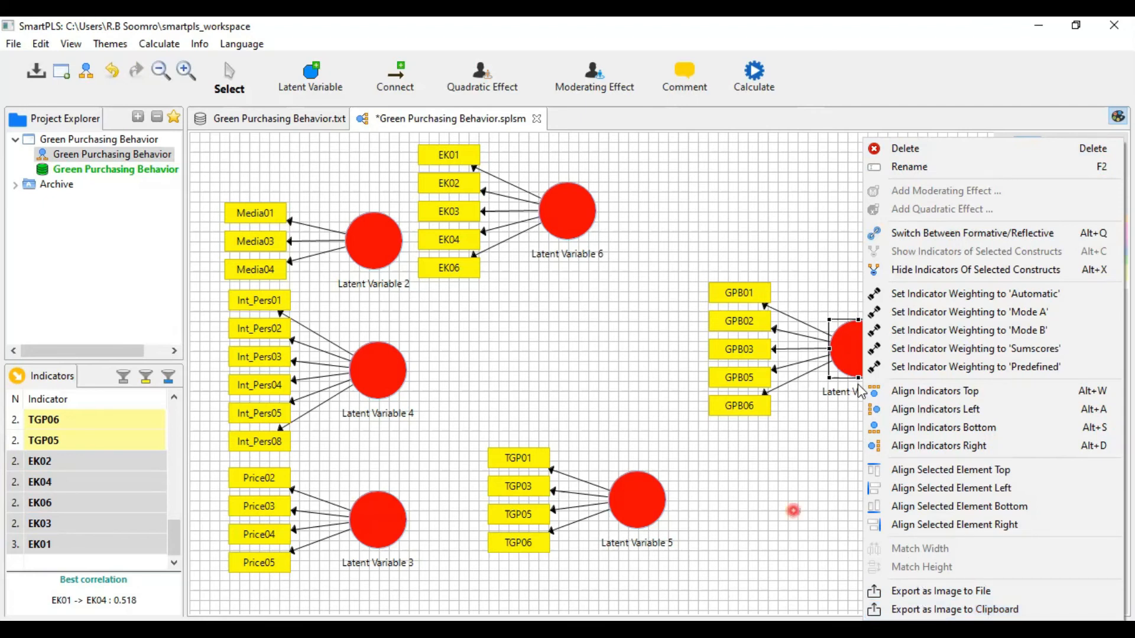
left_click(864, 355)
left_click(860, 348)
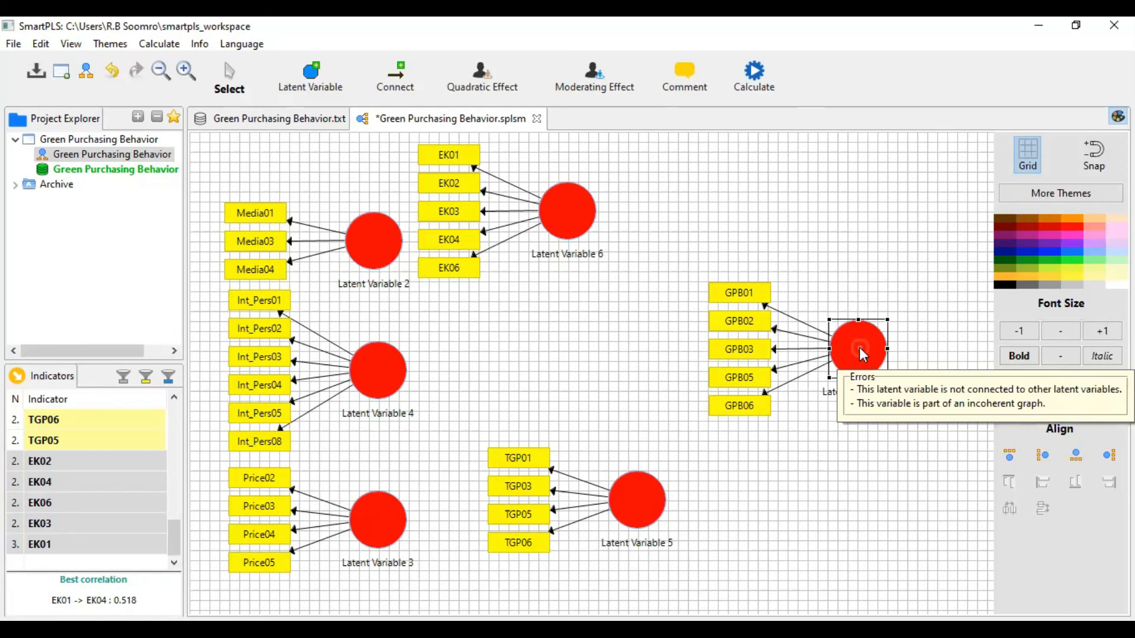
left_click(1027, 407)
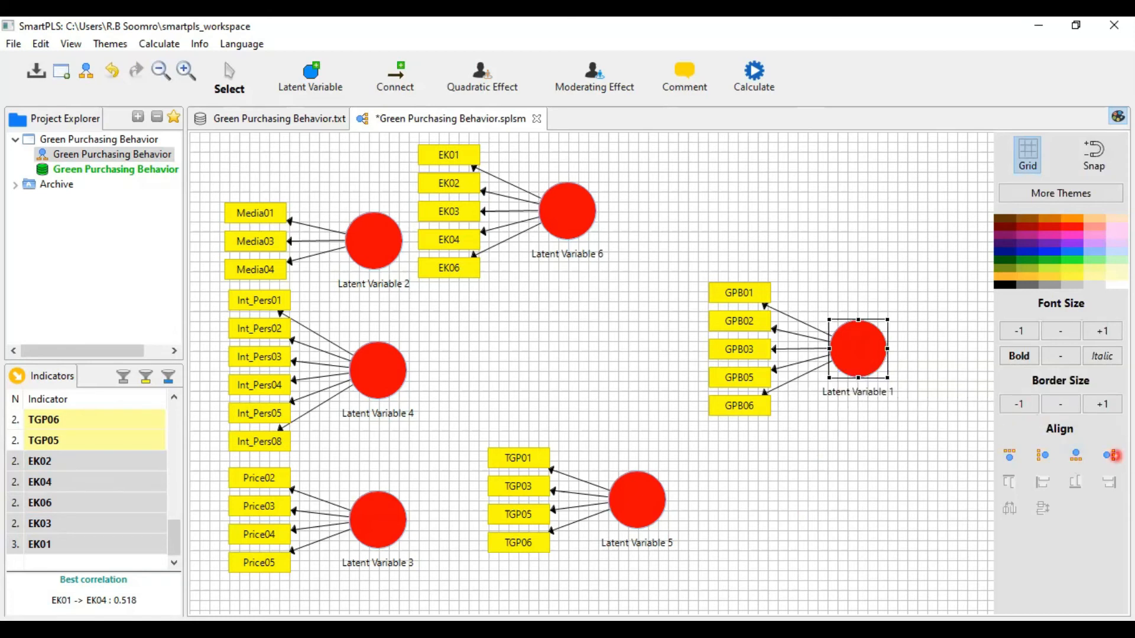
left_click(1111, 455)
left_click_drag(830, 367, 798, 368)
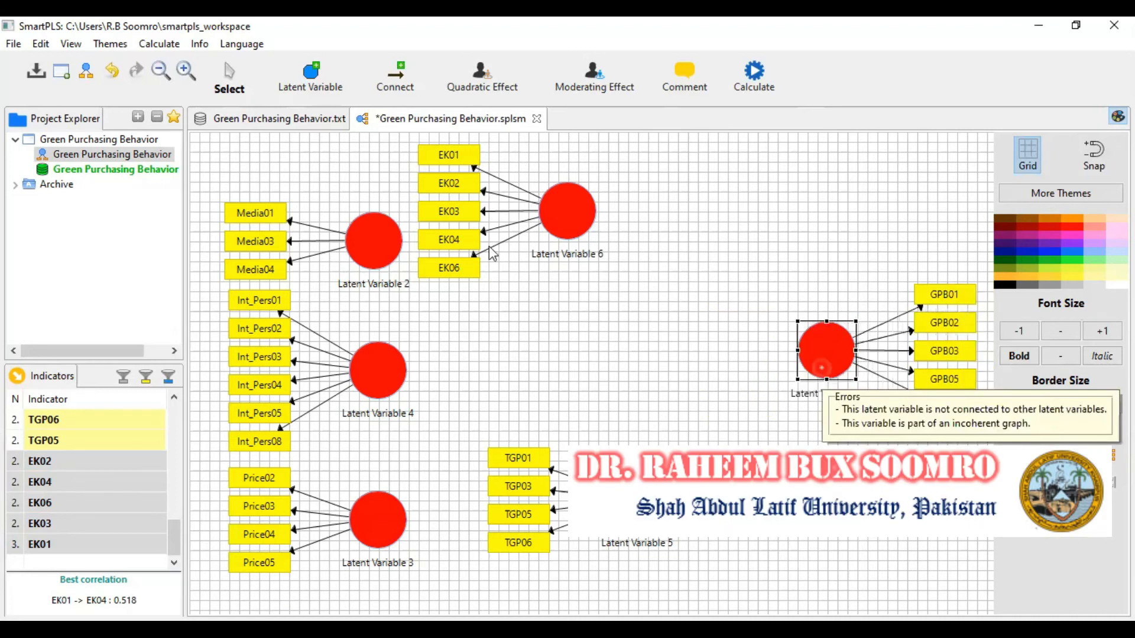
Align the EK construct's indicators above it and move the construct slightly down.
left_click(560, 214)
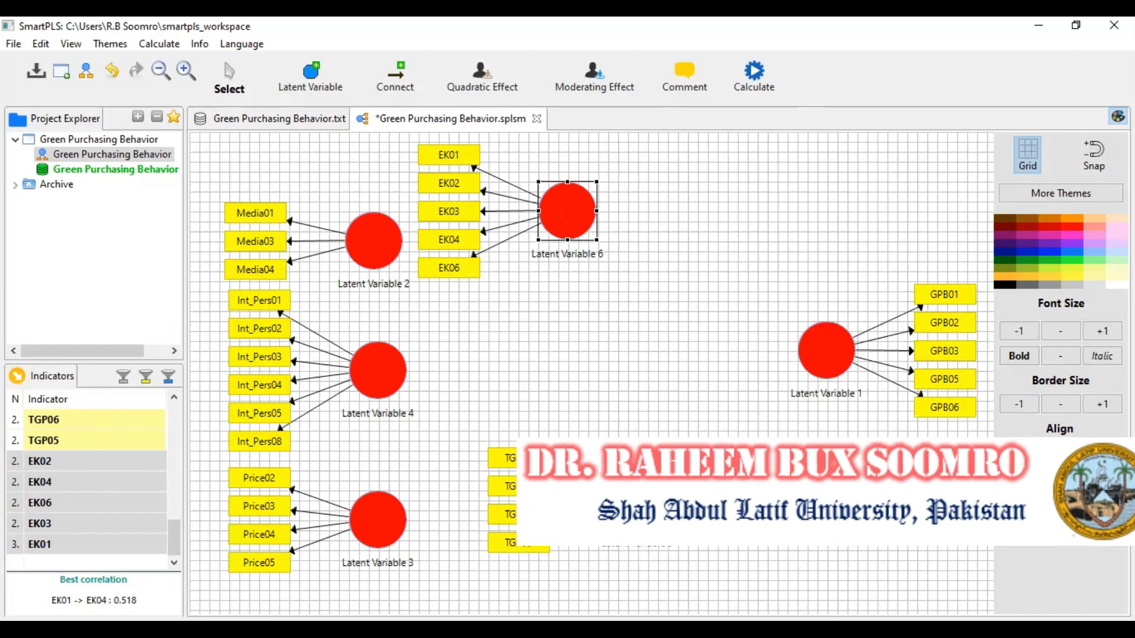
left_click(1012, 459)
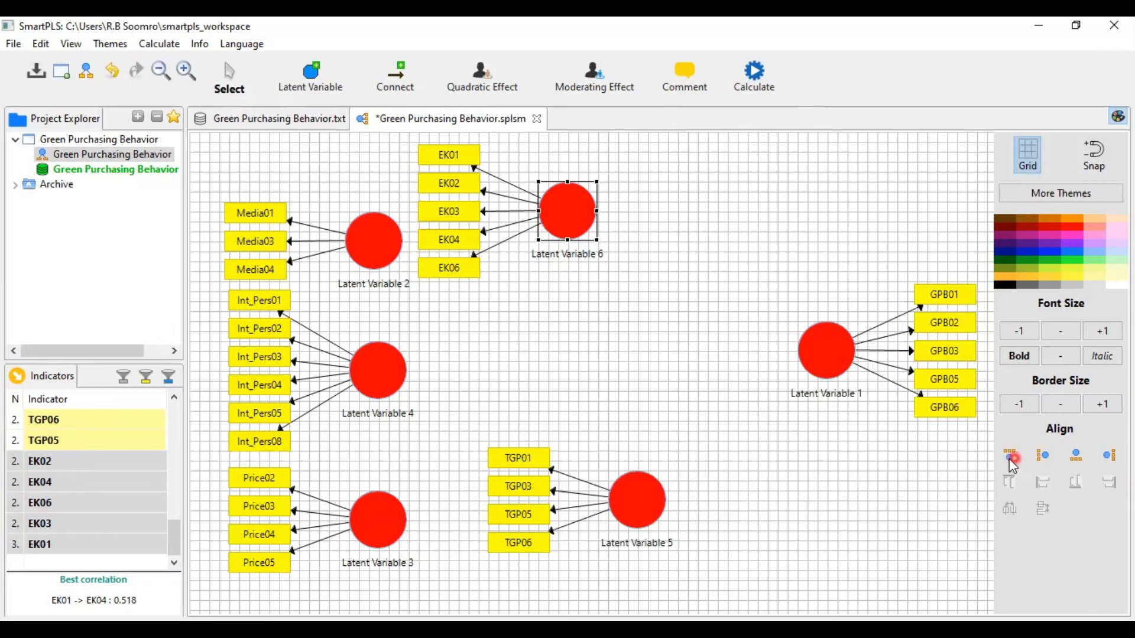
left_click(1012, 465)
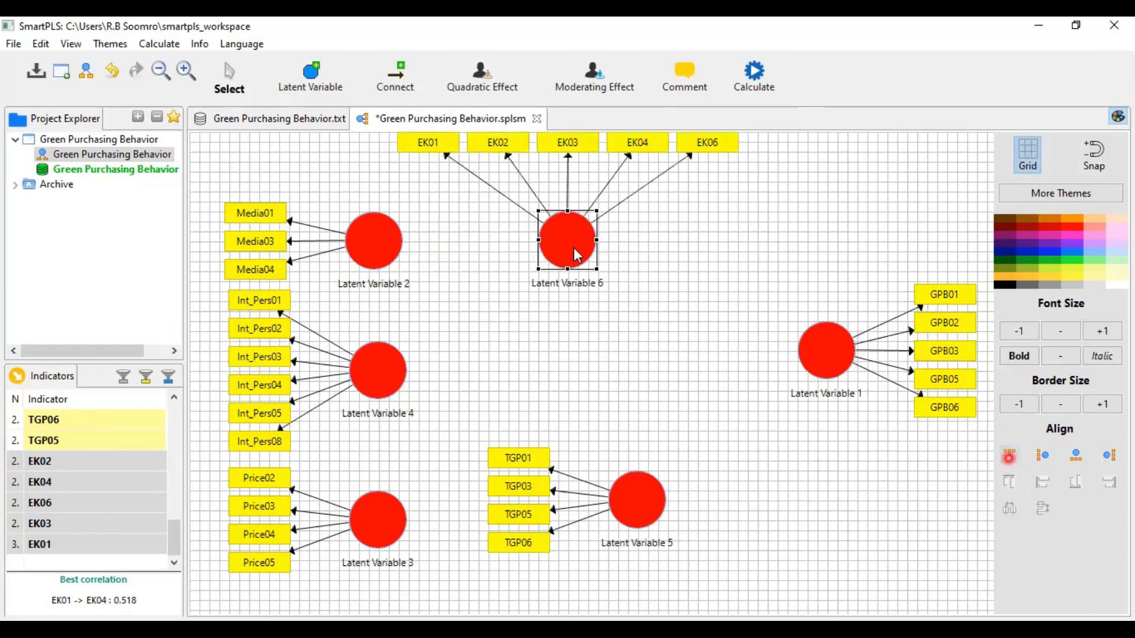
left_click_drag(566, 278, 566, 313)
Align the TGP construct's indicators below it and place the construct roughly under the EK construct.
left_click(625, 503)
left_click(1072, 461)
left_click_drag(632, 462, 603, 478)
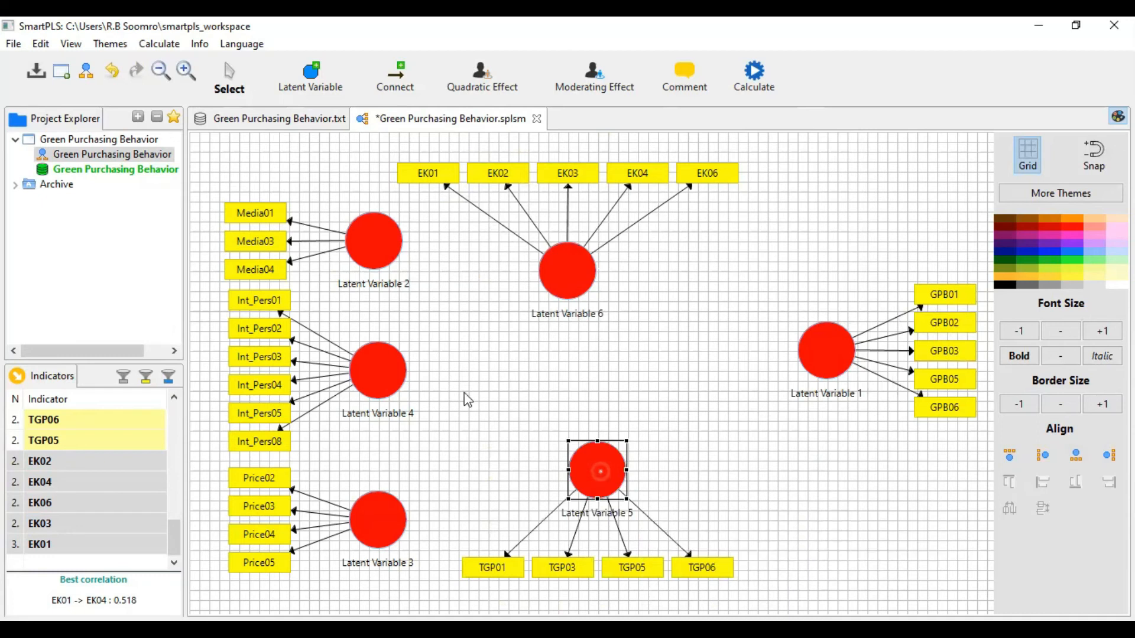
left_click(586, 485)
Draw a path from the EK construct to the GPB construct and another from the Media construct to GPB.
left_click(399, 83)
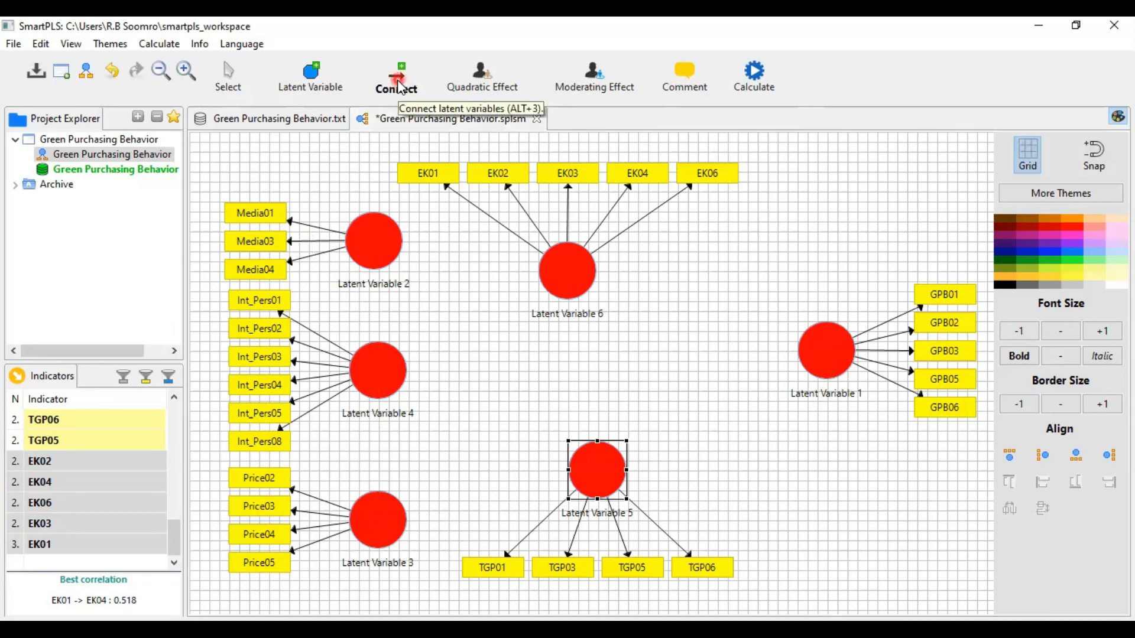
left_click(574, 269)
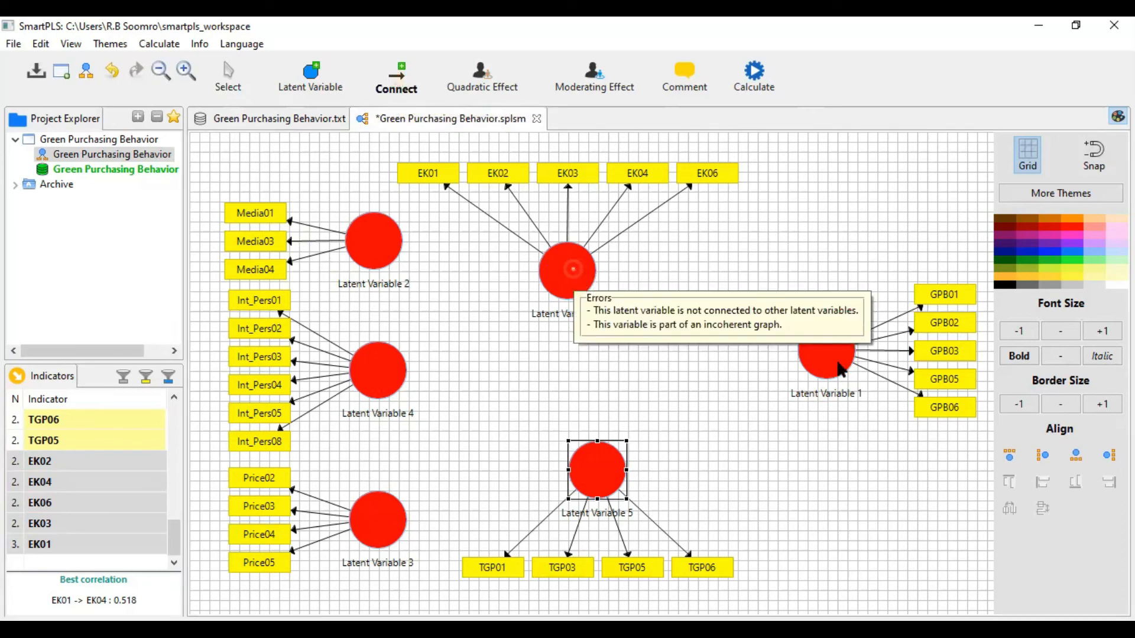
left_click(380, 486)
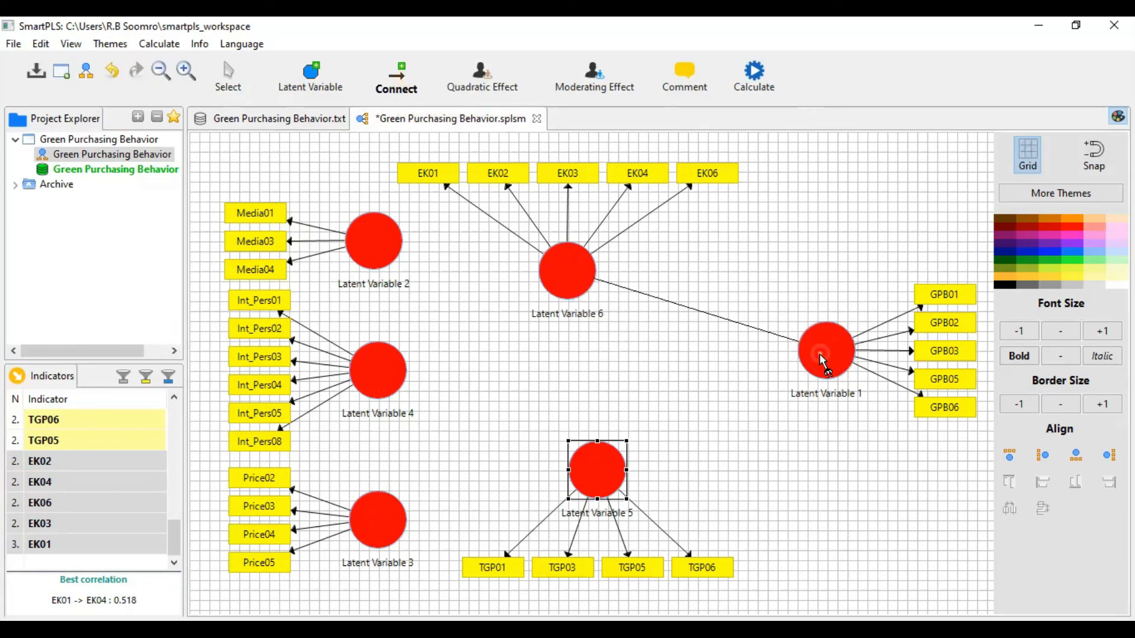
left_click(820, 354)
left_click(393, 258)
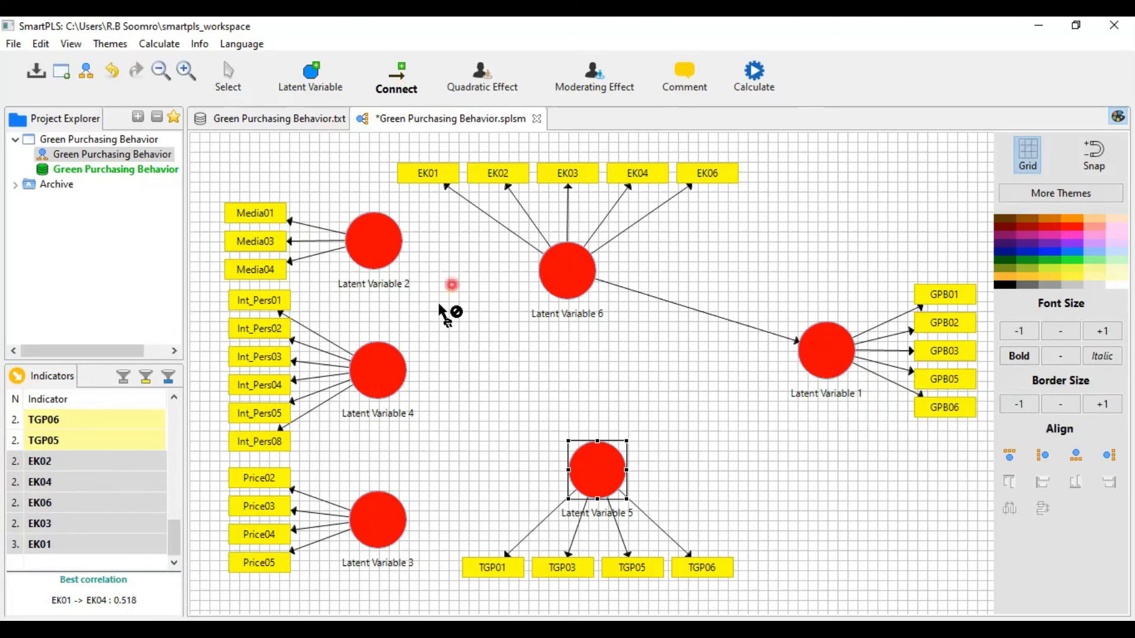
left_click(834, 358)
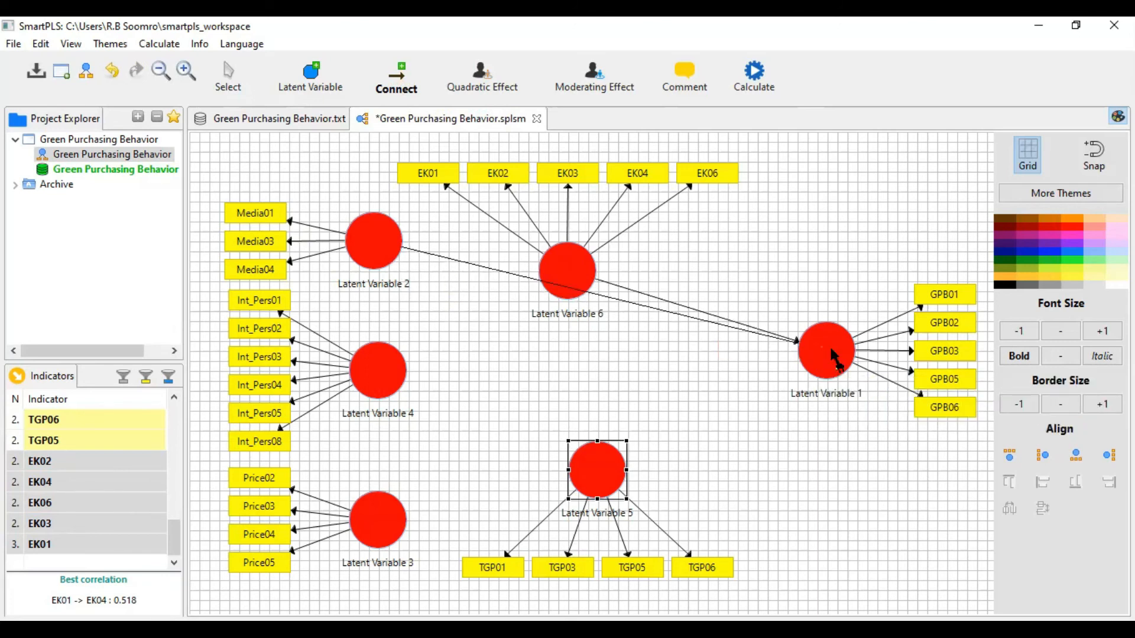
Draw a path from the Int_Pers construct to the GPB construct.
left_click(363, 382)
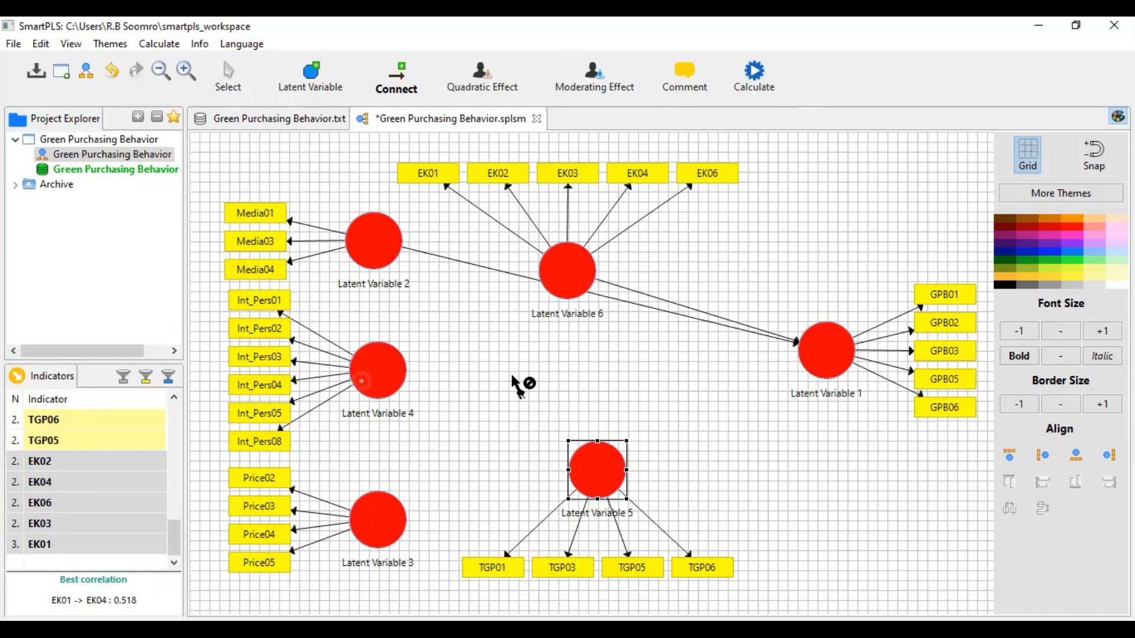
left_click(819, 349)
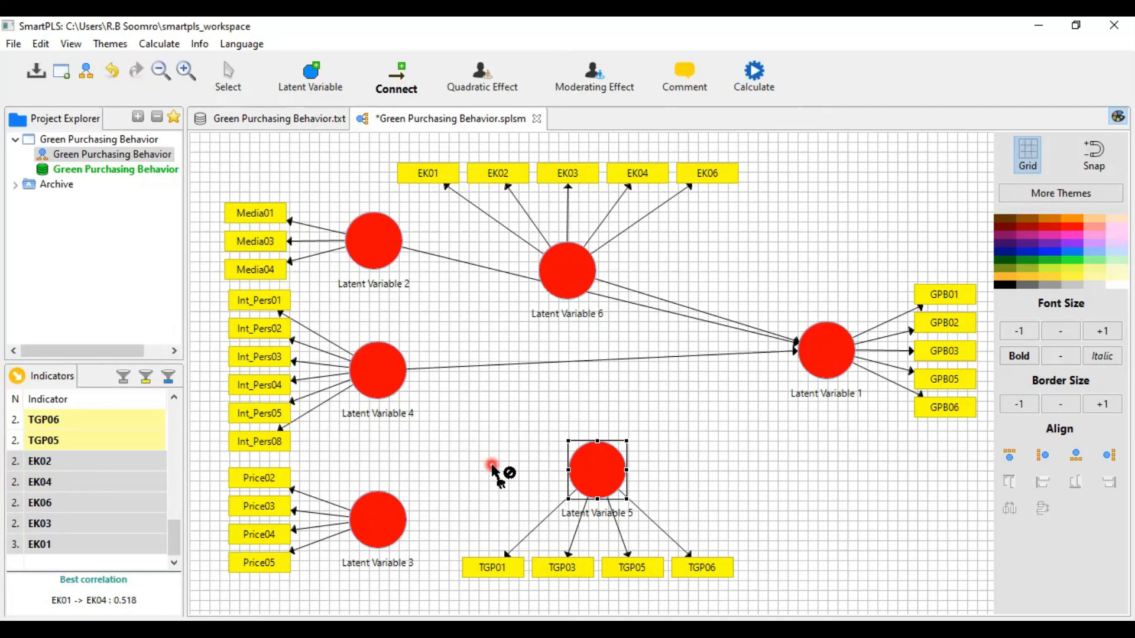
left_click(361, 380)
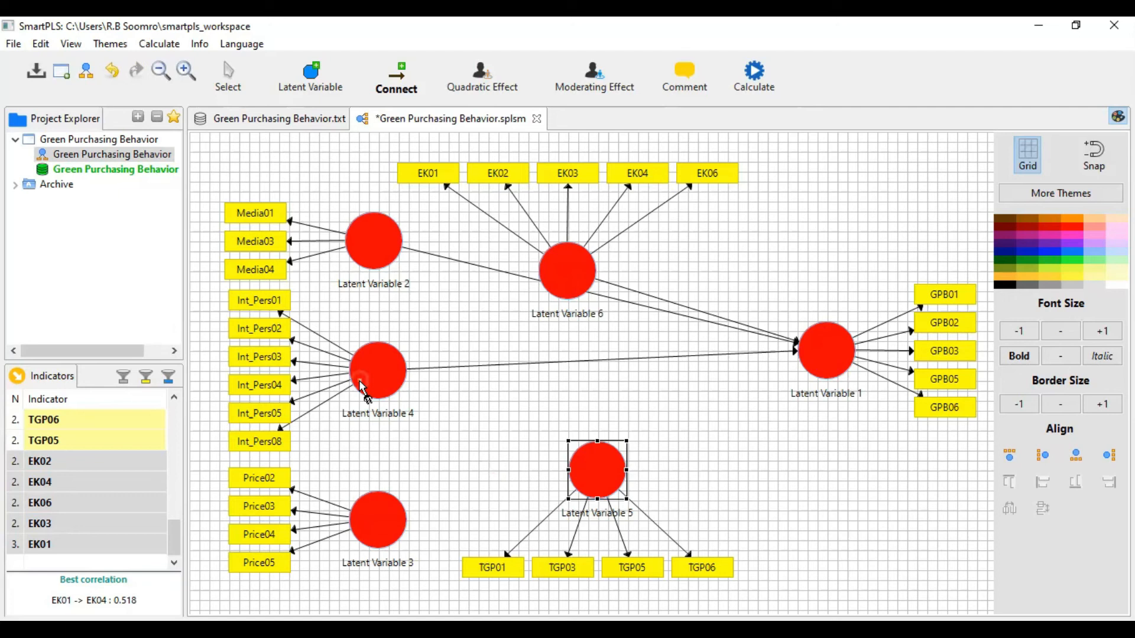
left_click(379, 383)
left_click(823, 354)
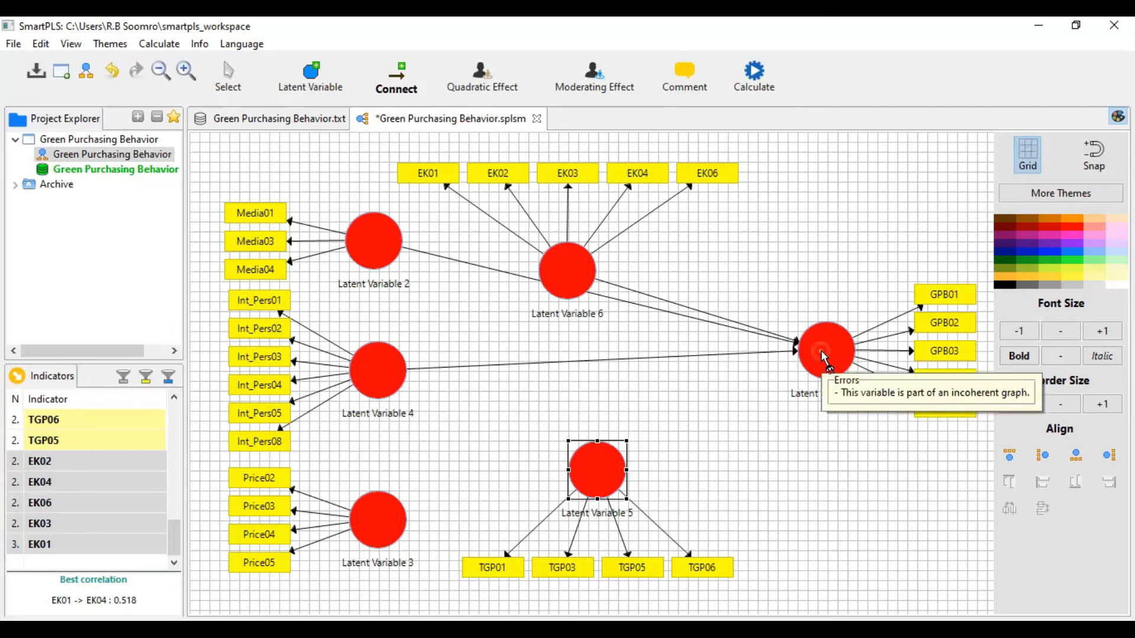
Draw paths from the Price construct and the TGP construct to the GPB construct.
left_click(386, 512)
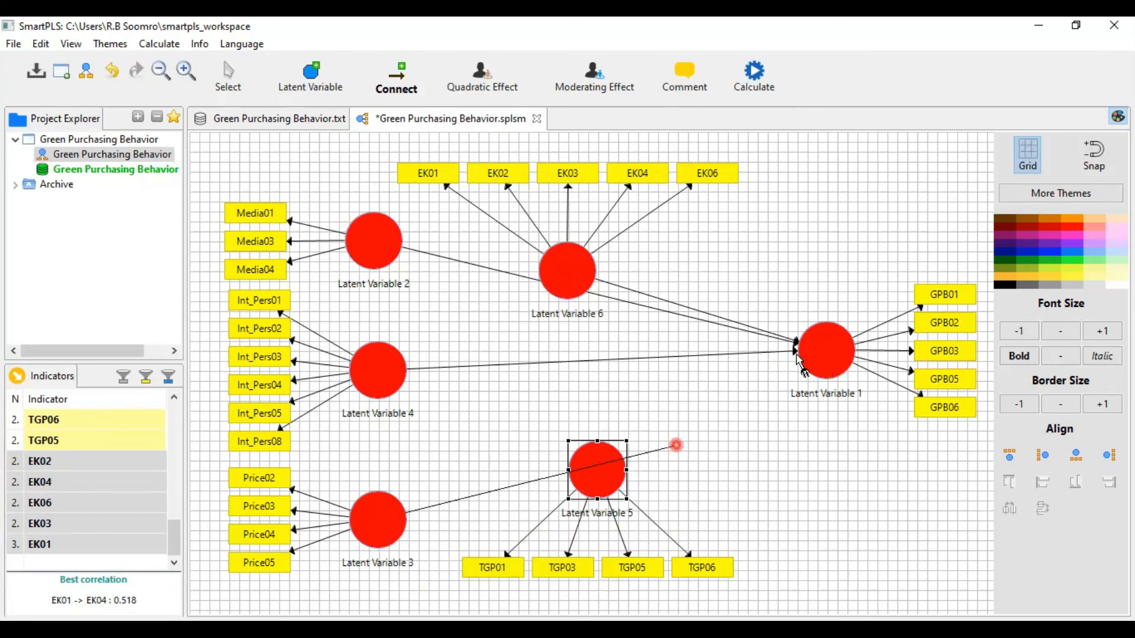
left_click(822, 355)
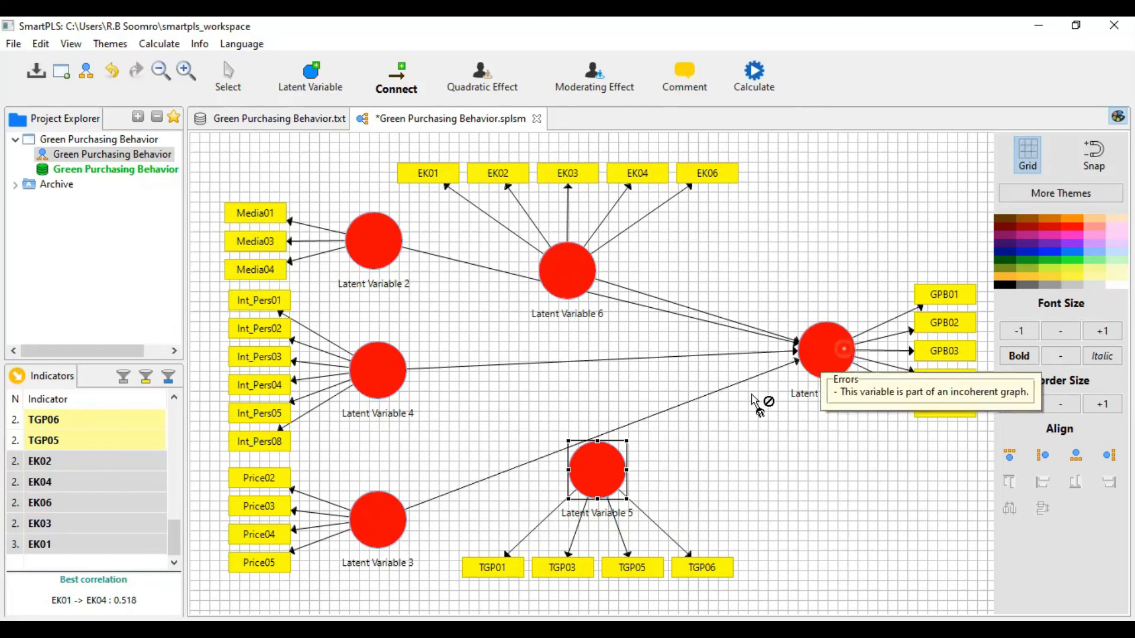
left_click(828, 358)
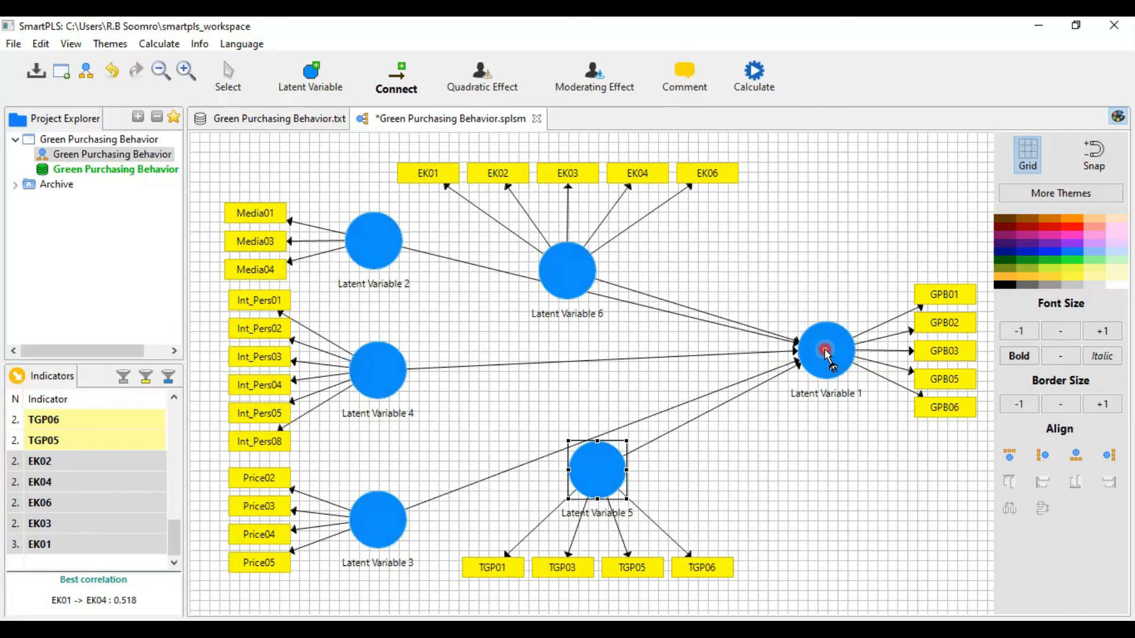
Move the EK construct with its indicators up and right, and shift the TGP construct with its indicators right and slightly up.
left_click(77, 123)
left_click(569, 272)
left_click(575, 278)
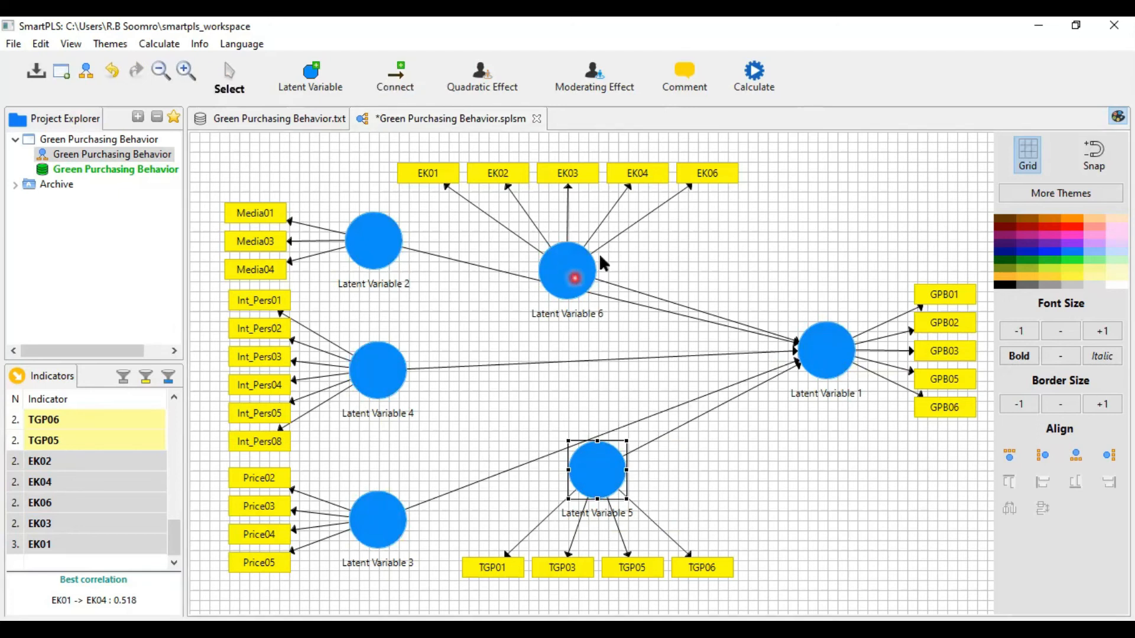
left_click_drag(576, 283, 613, 258)
left_click_drag(612, 257, 620, 255)
left_click(610, 483)
left_click_drag(692, 477, 691, 479)
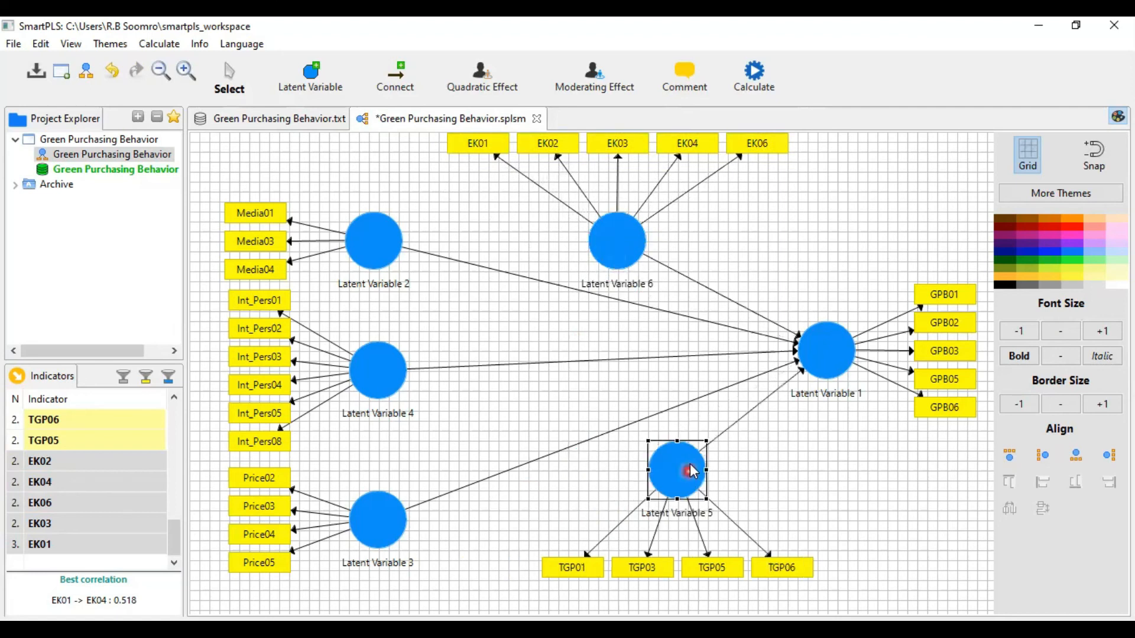
left_click(240, 208)
left_click_drag(208, 184, 207, 182)
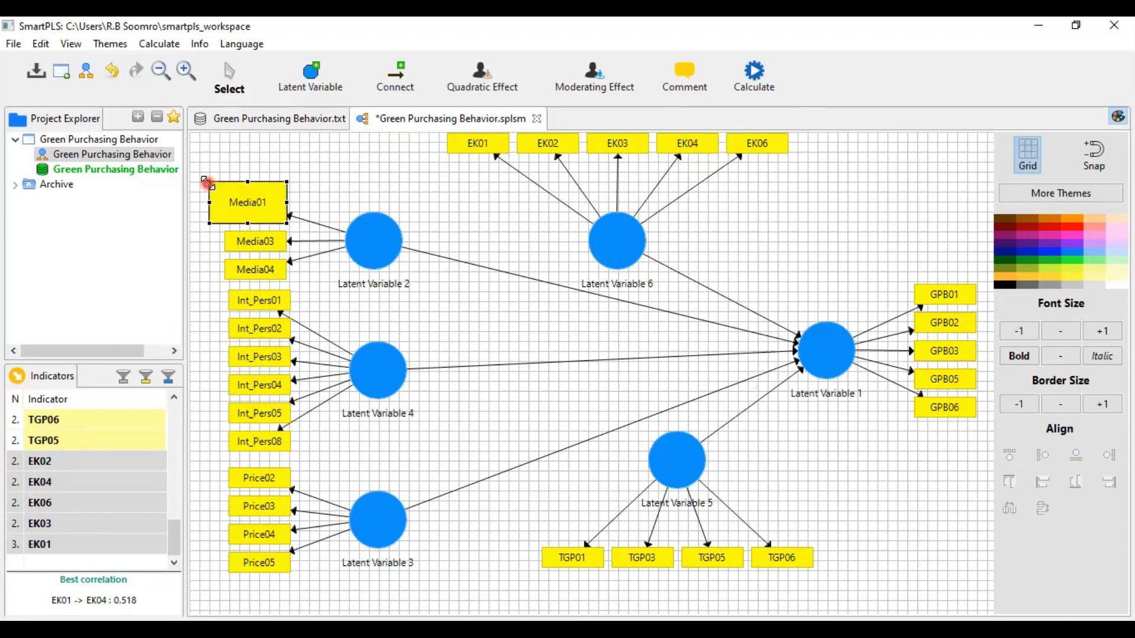
key("ctrl+z")
left_click(272, 214)
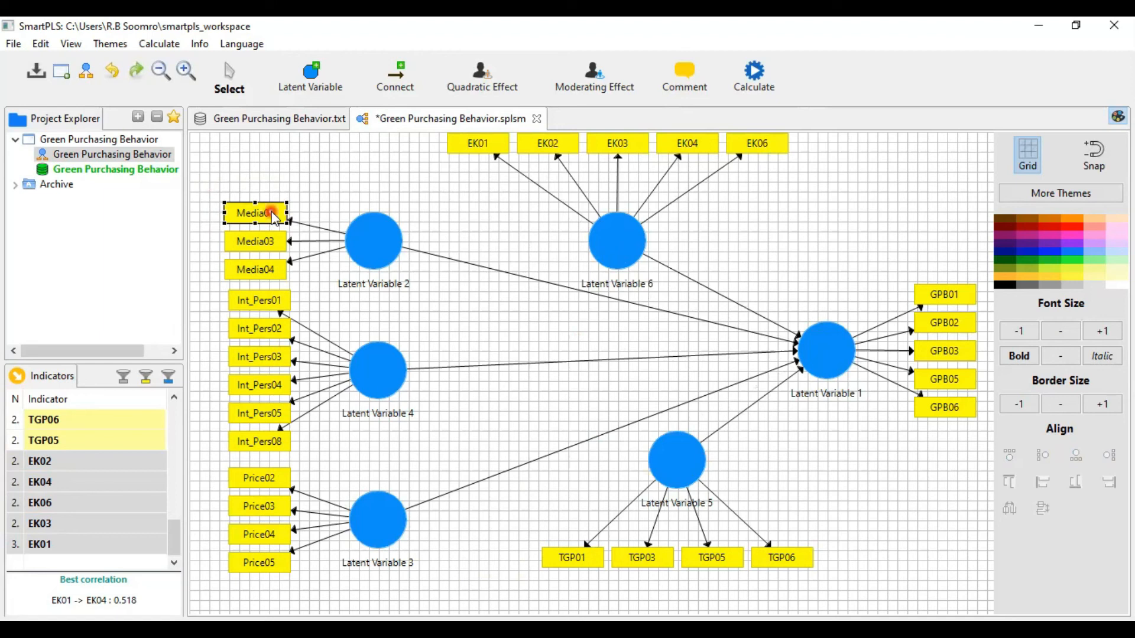
right_click(323, 167)
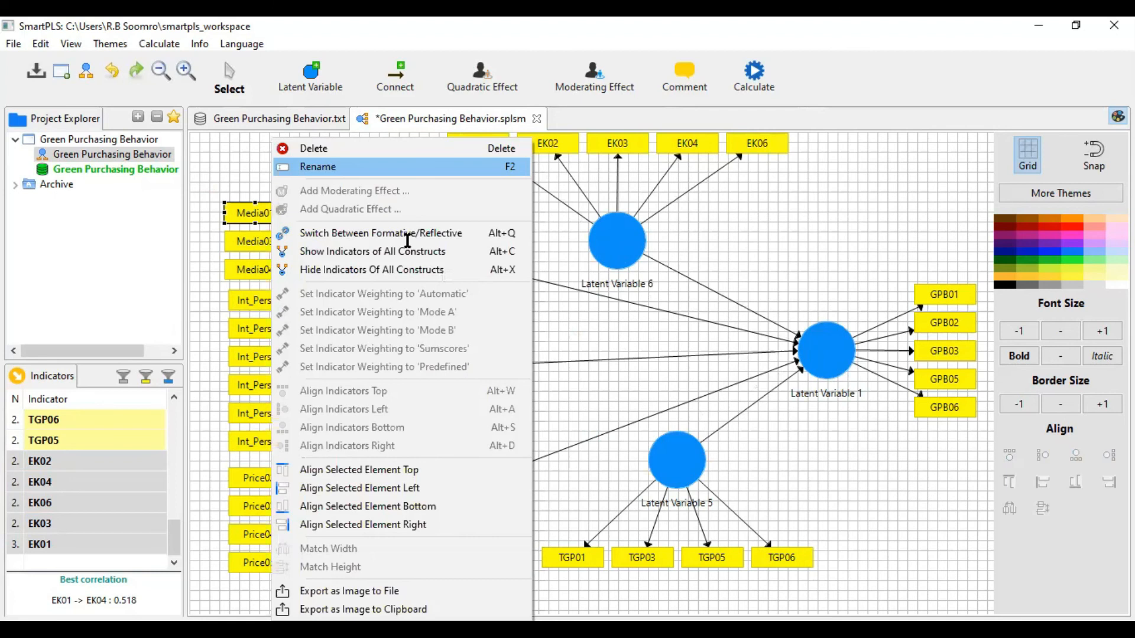
key("Return")
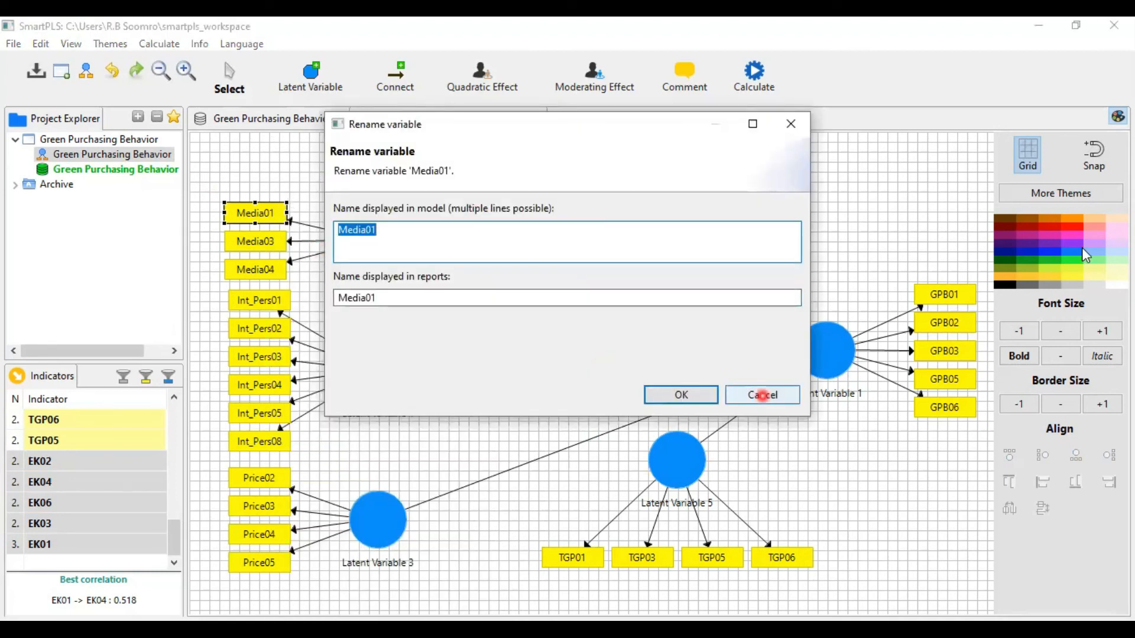
left_click(762, 396)
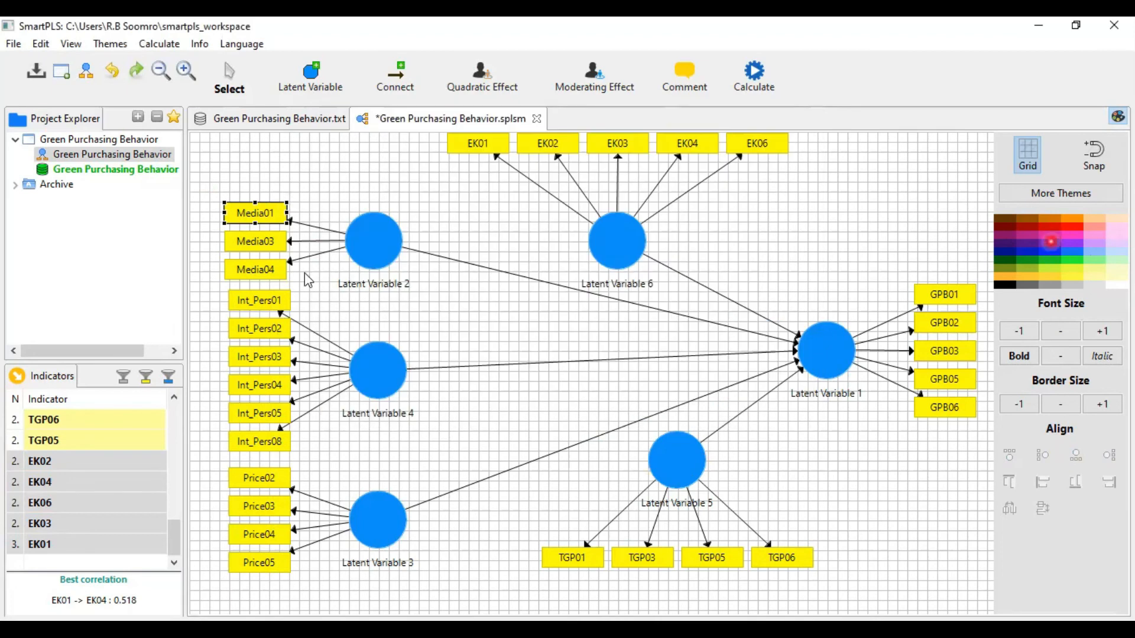
Give the Media01 indicator a red background.
left_click(254, 219)
left_click(255, 208)
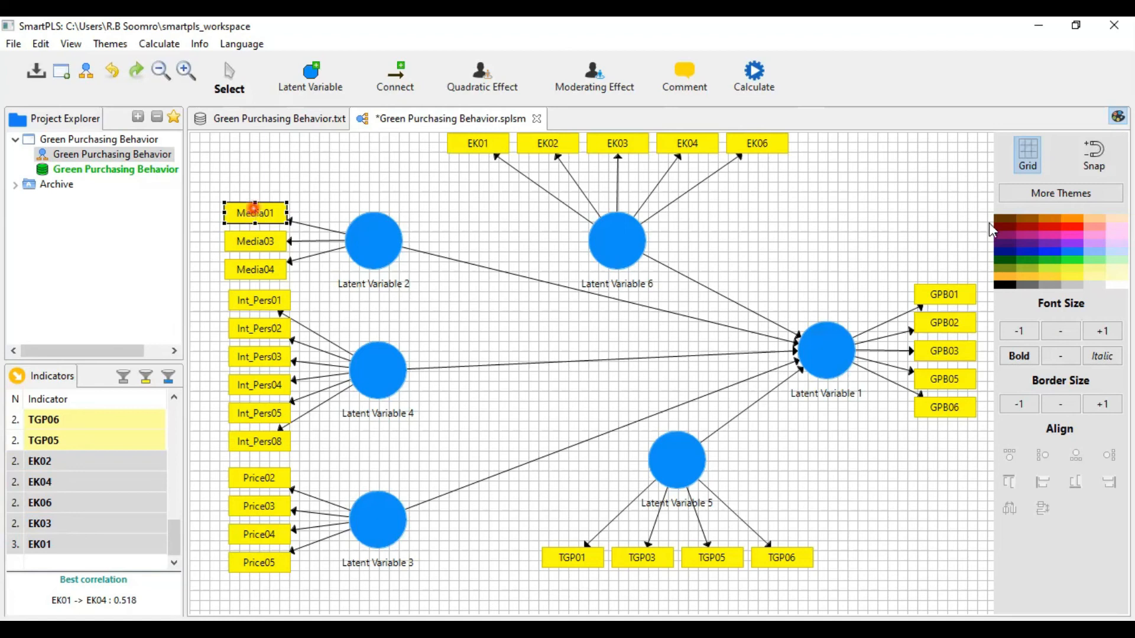
left_click(1044, 232)
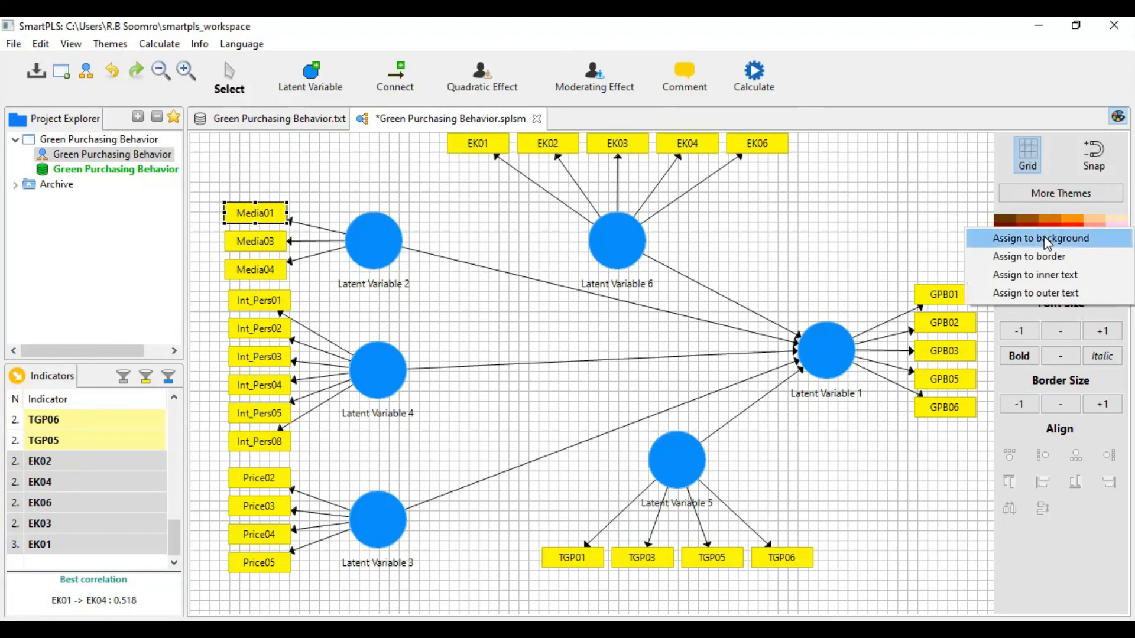
left_click(1047, 239)
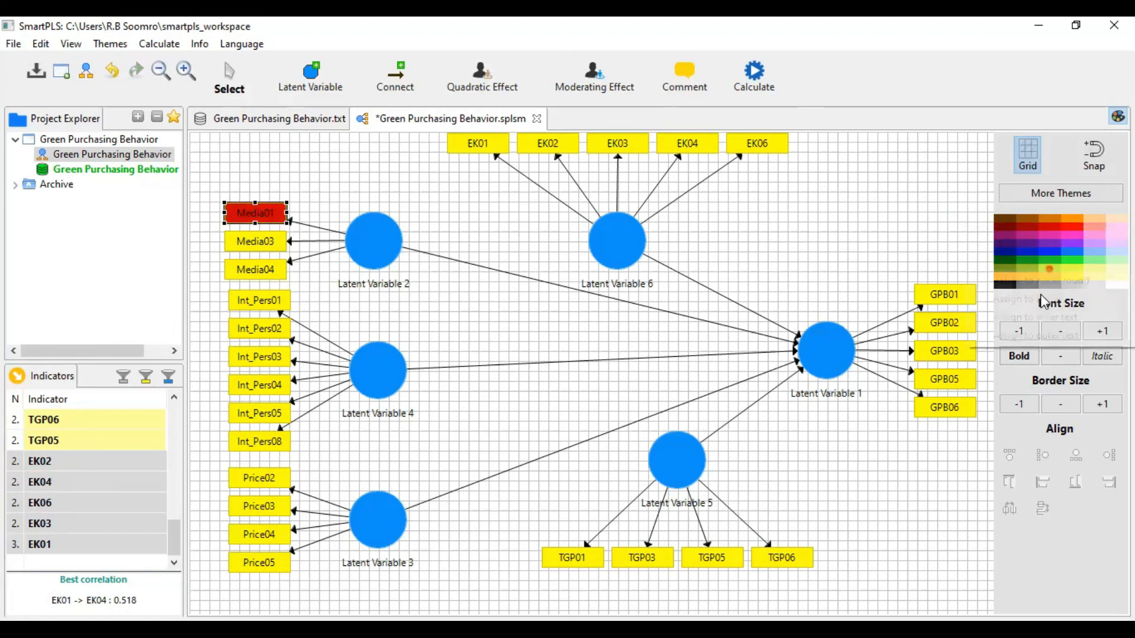
Assign a yellow-orange colour to the Media01 indicator's inner text.
left_click(1042, 295)
left_click(1074, 271)
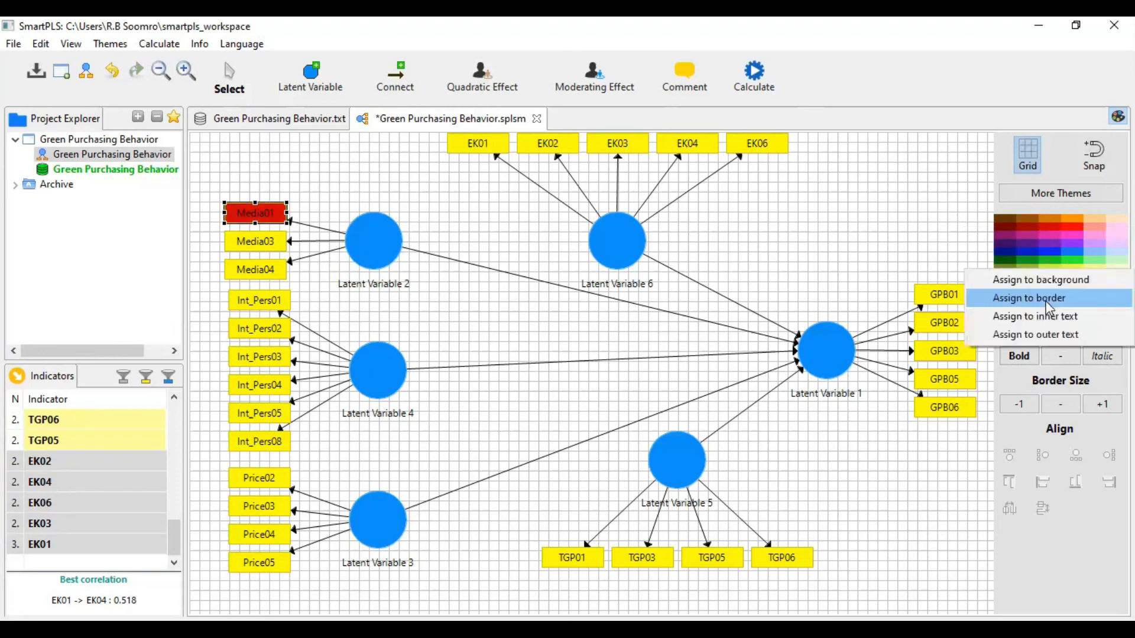
left_click(1046, 312)
left_click(1085, 250)
left_click(717, 315)
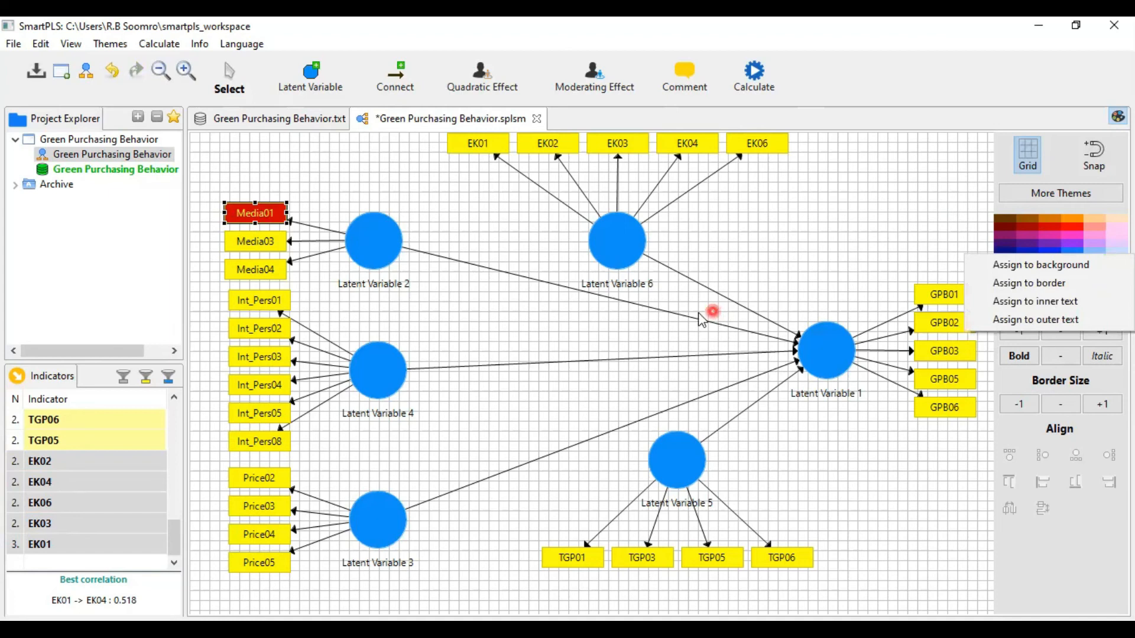
Rename the latent variable with the EK indicators as EK.
left_click(668, 282)
left_click(629, 288)
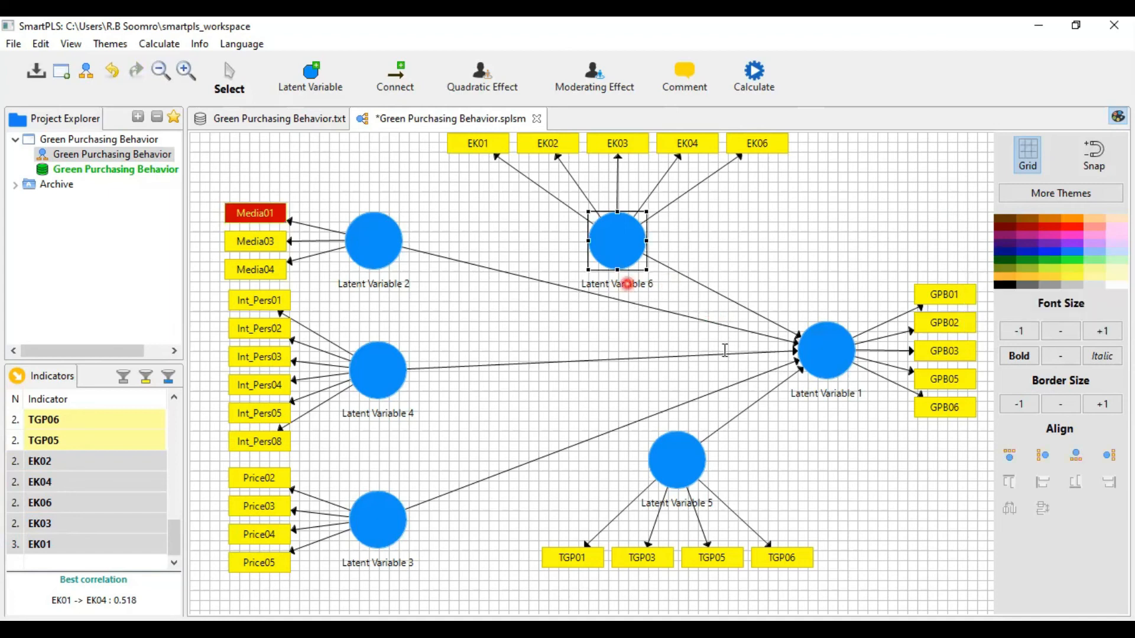
right_click(627, 245)
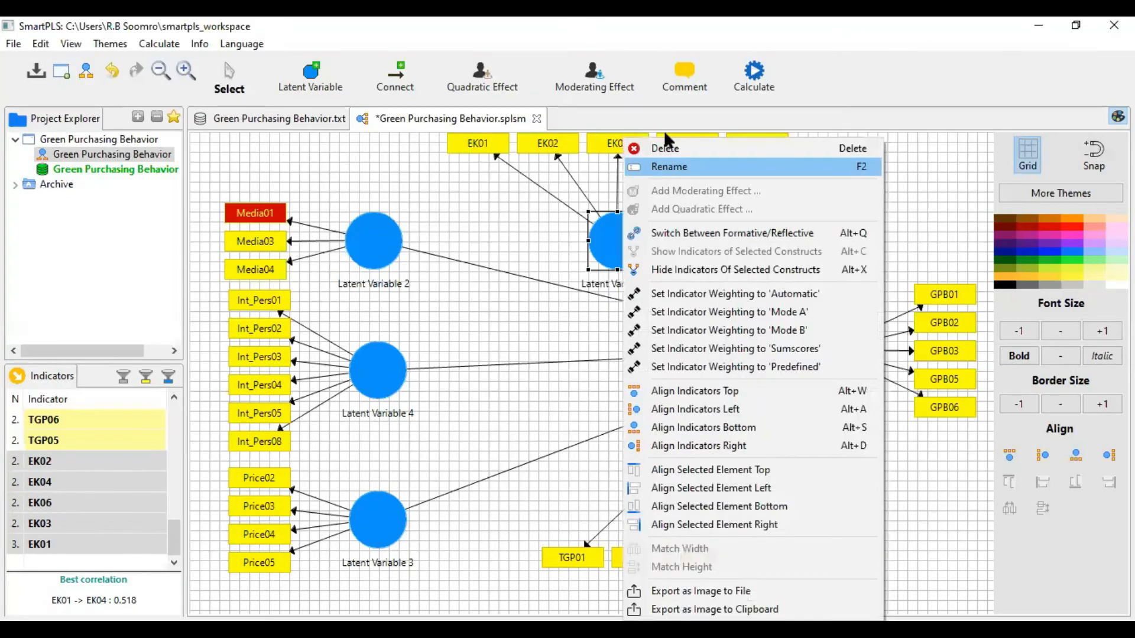
left_click(657, 167)
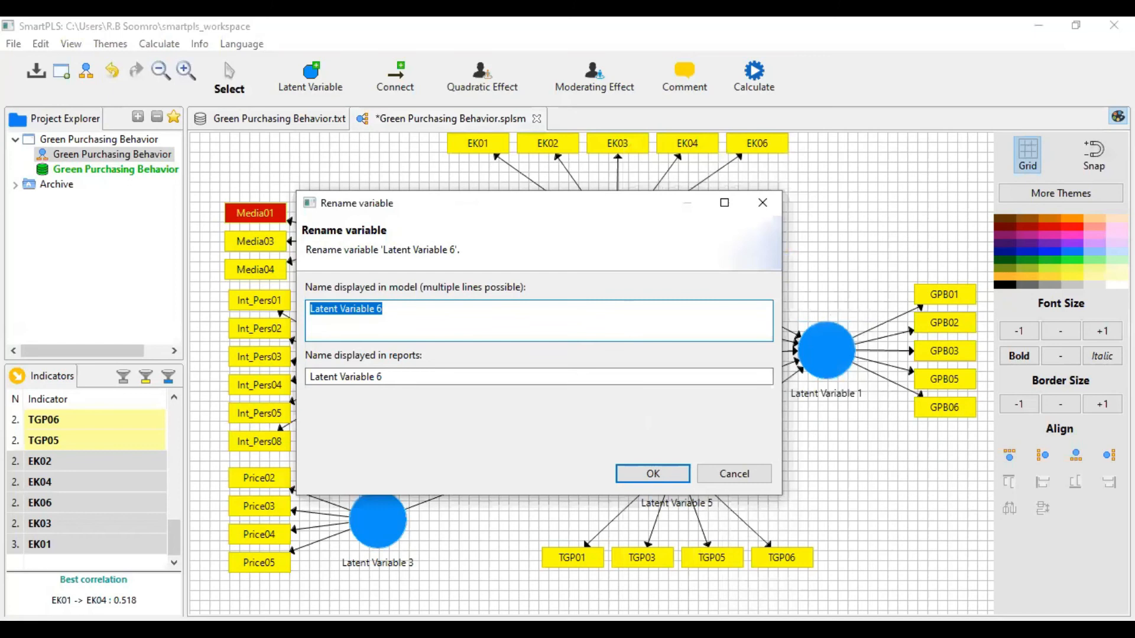
type("EK")
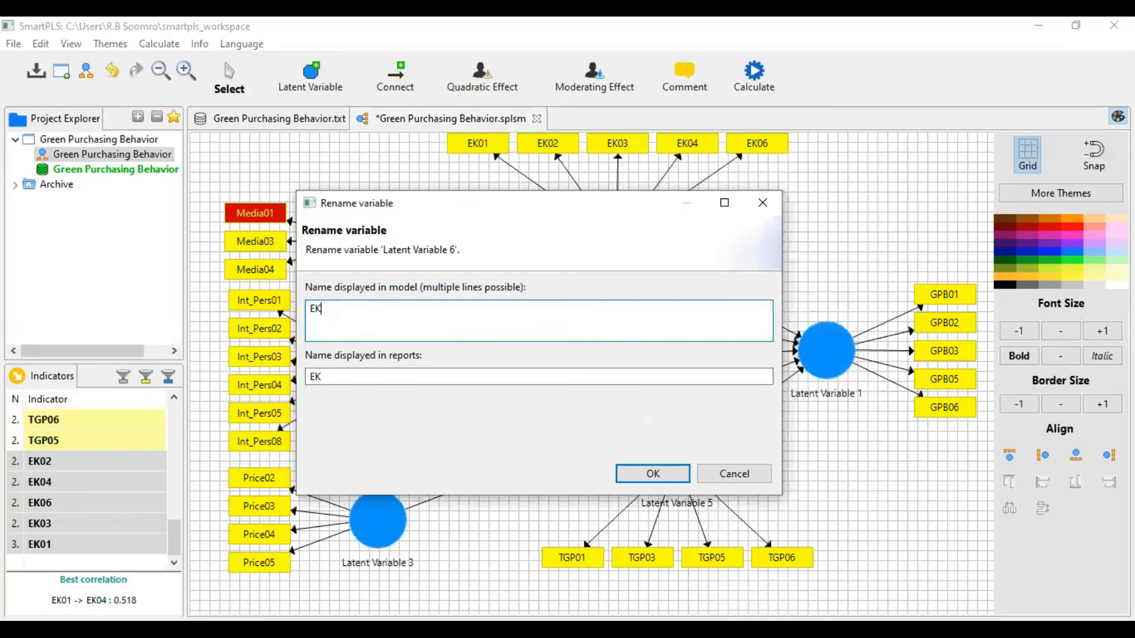
left_click(653, 474)
Rename the latent variable with the GPB indicators as GPB.
left_click(831, 359)
right_click(830, 360)
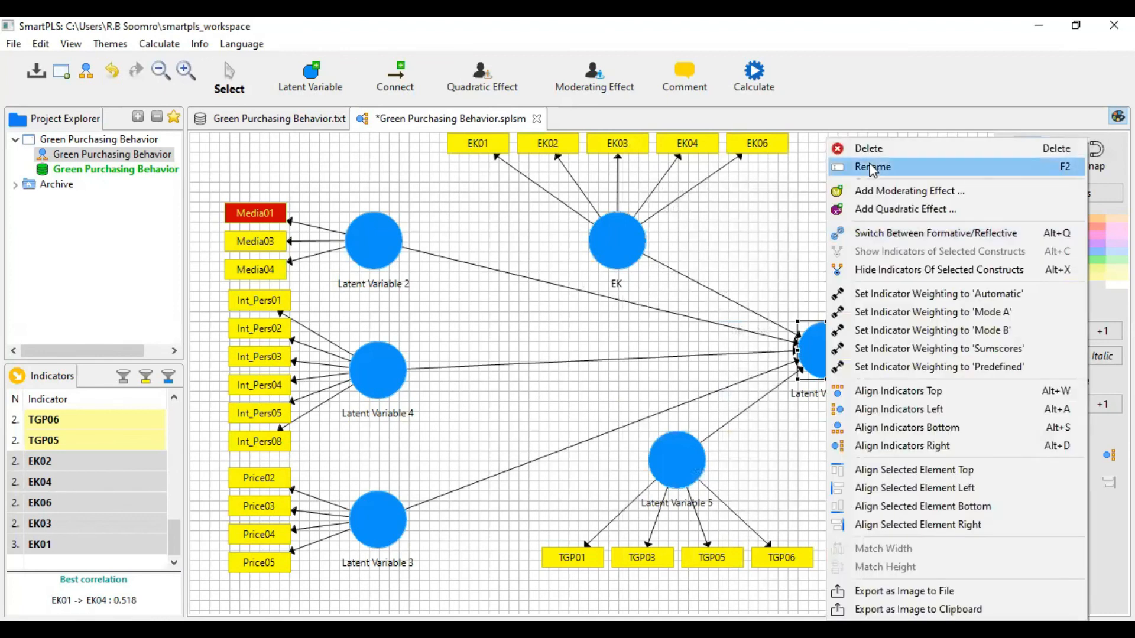
key("Return")
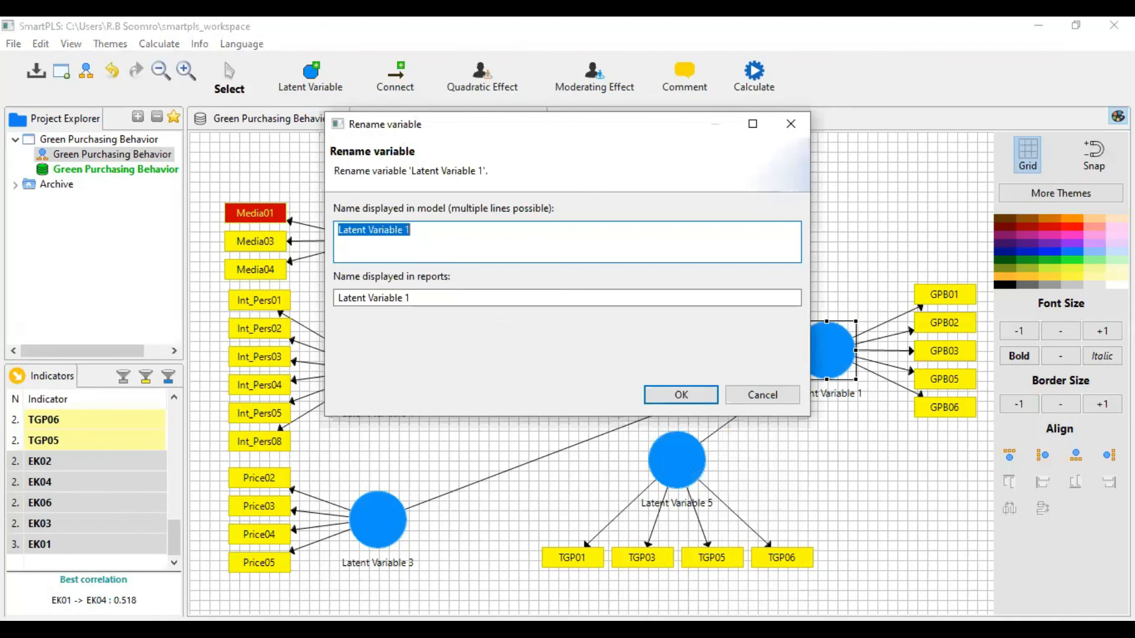
type("GPB")
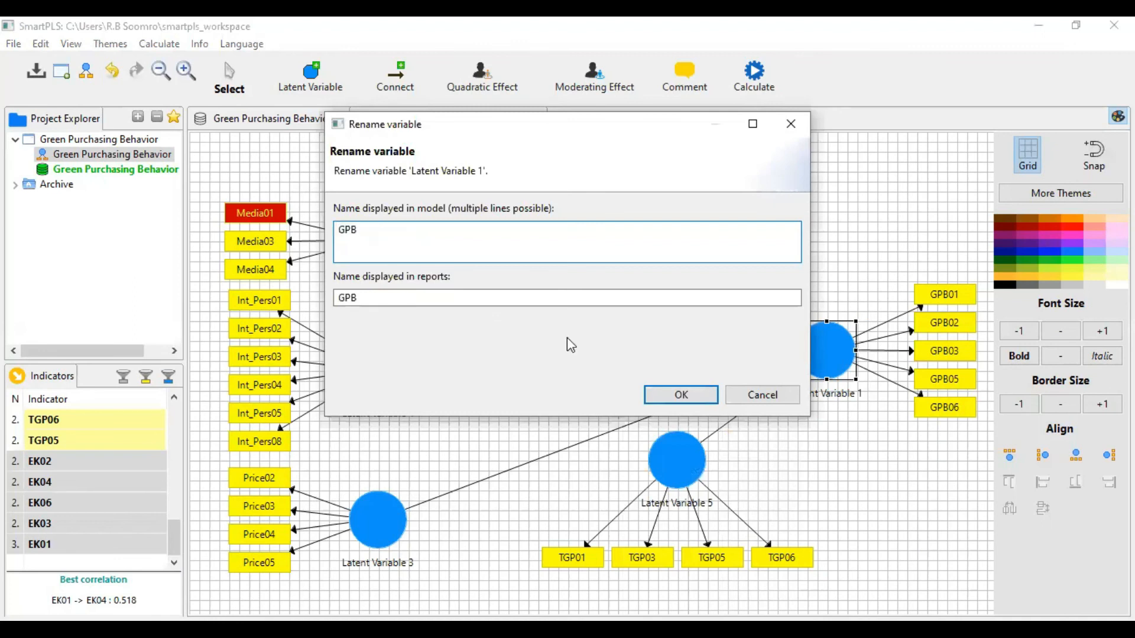
left_click(675, 395)
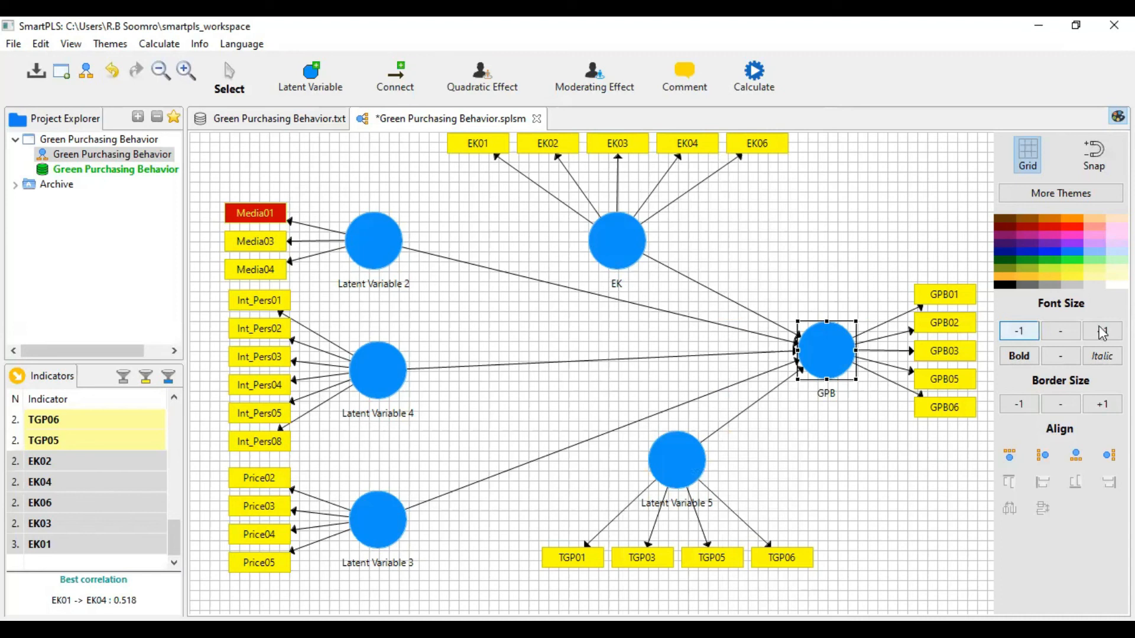
Enlarge the GPB construct's label, make it bold, and increase the construct's border size by three increments.
left_click(1103, 333)
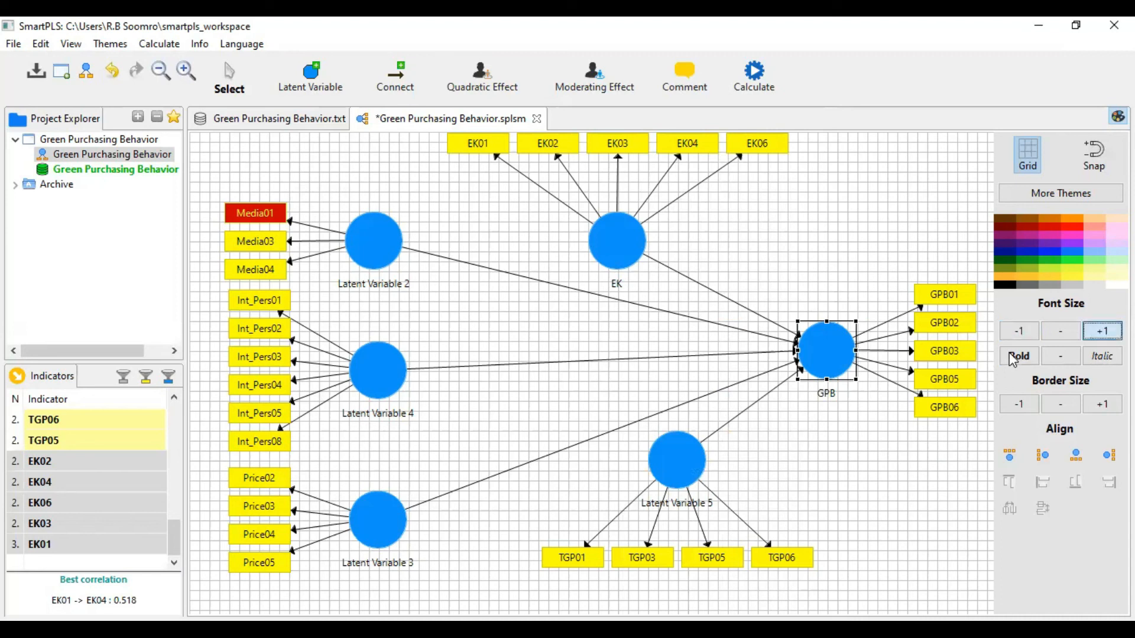
left_click(1017, 357)
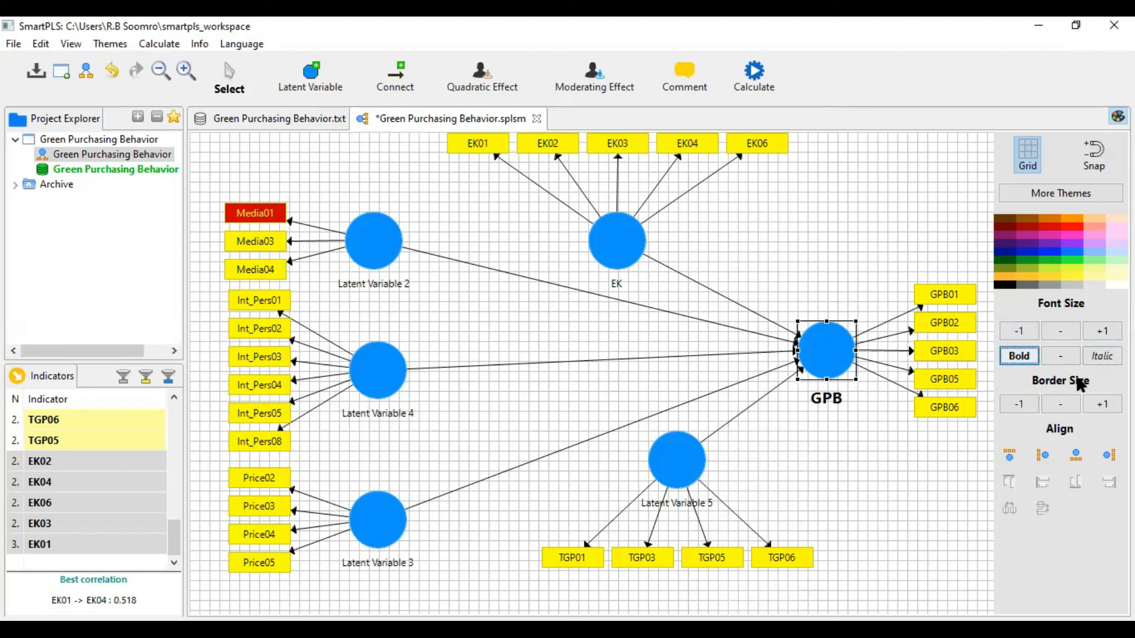
left_click(1105, 405)
left_click(1103, 406)
left_click(1103, 405)
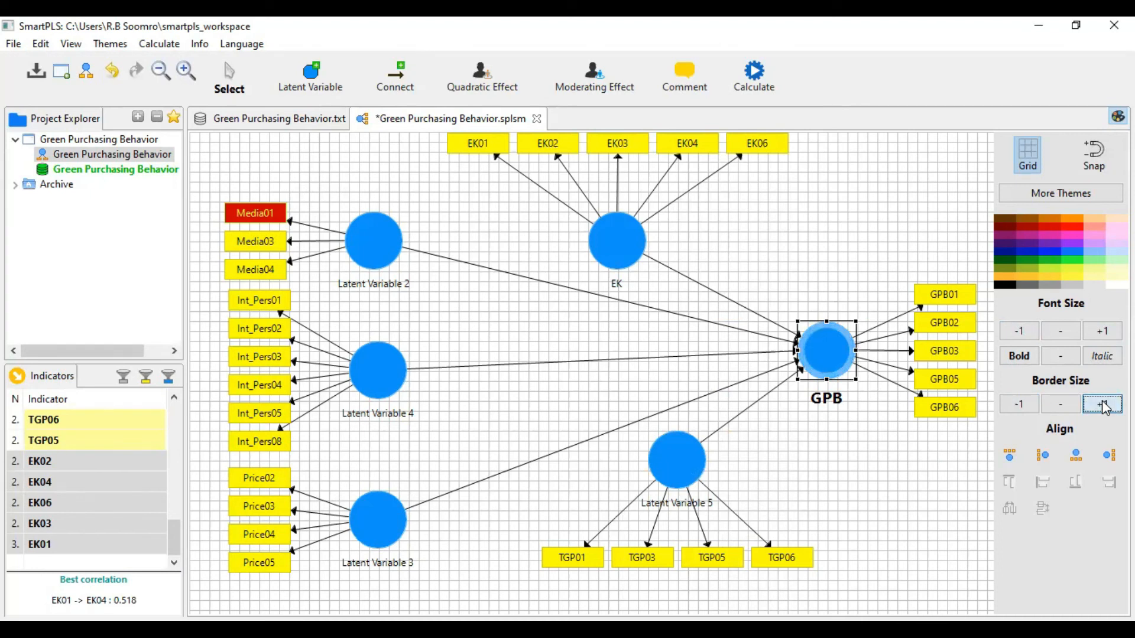
Reduce the GPB construct's border size by one increment and hide the canvas grid.
left_click(1020, 406)
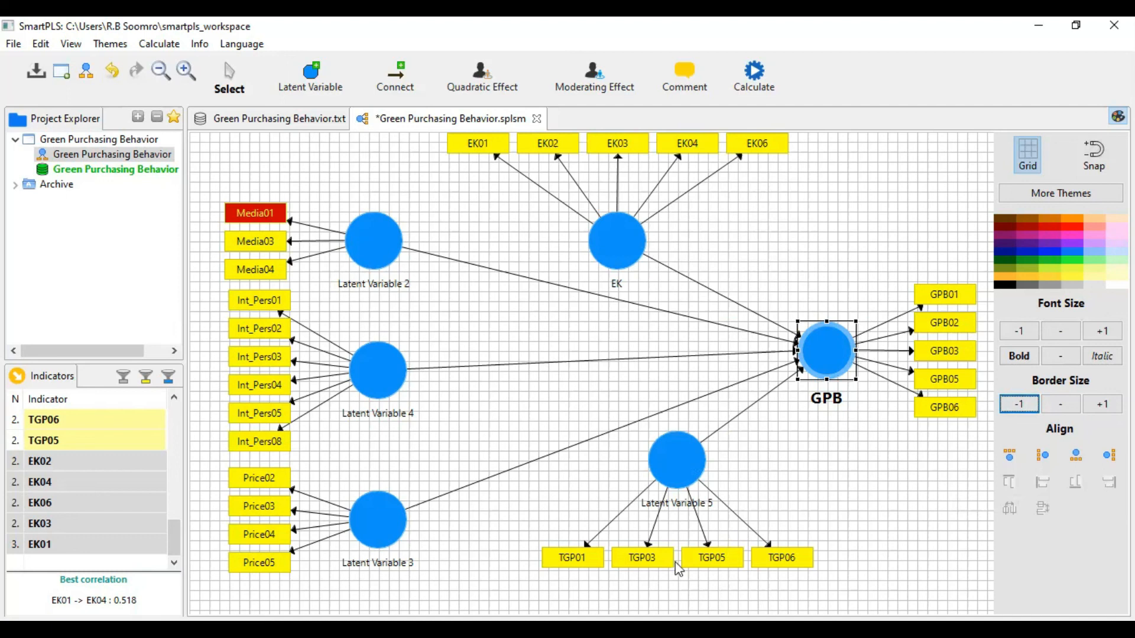
left_click(1026, 155)
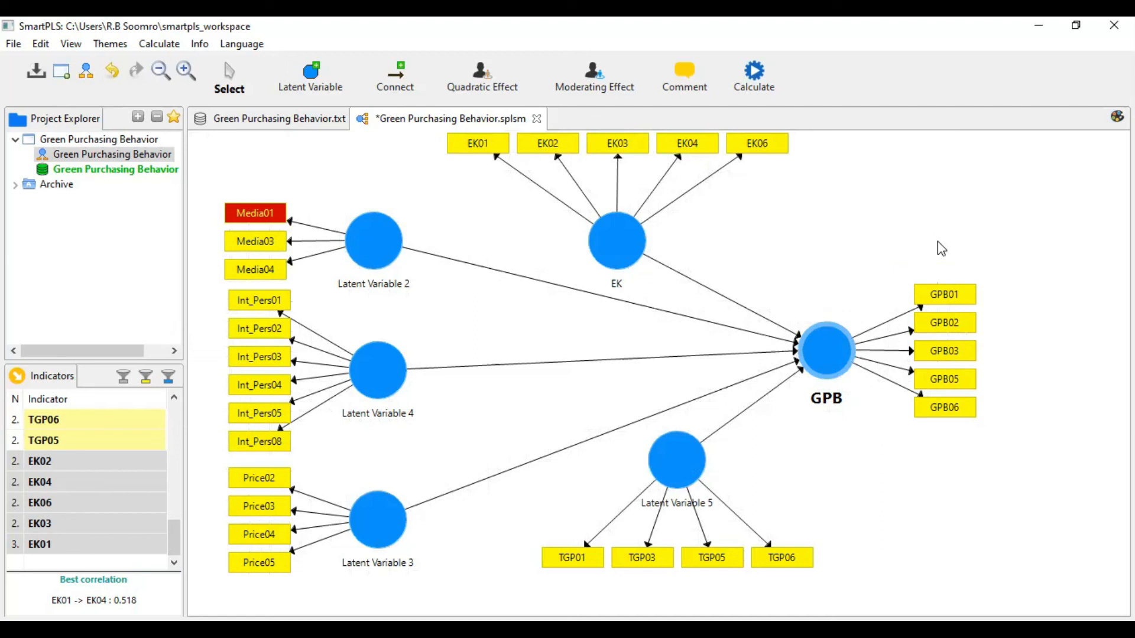
Select the whole path model, move it to the right on the canvas, and clear the selection.
key("ctrl+a")
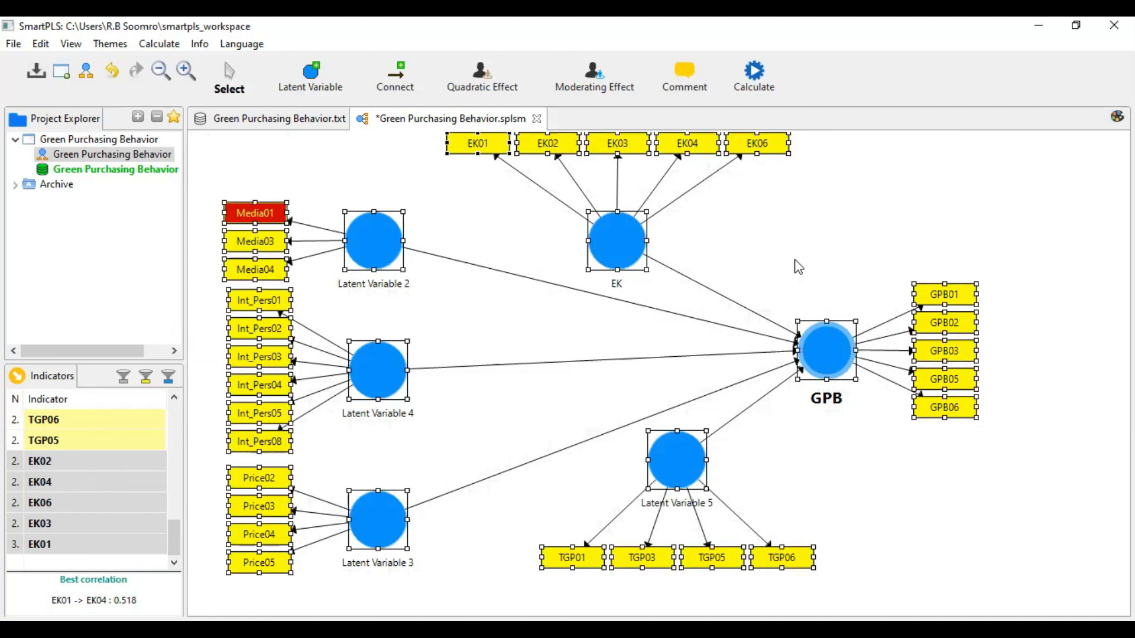
left_click_drag(607, 238, 708, 235)
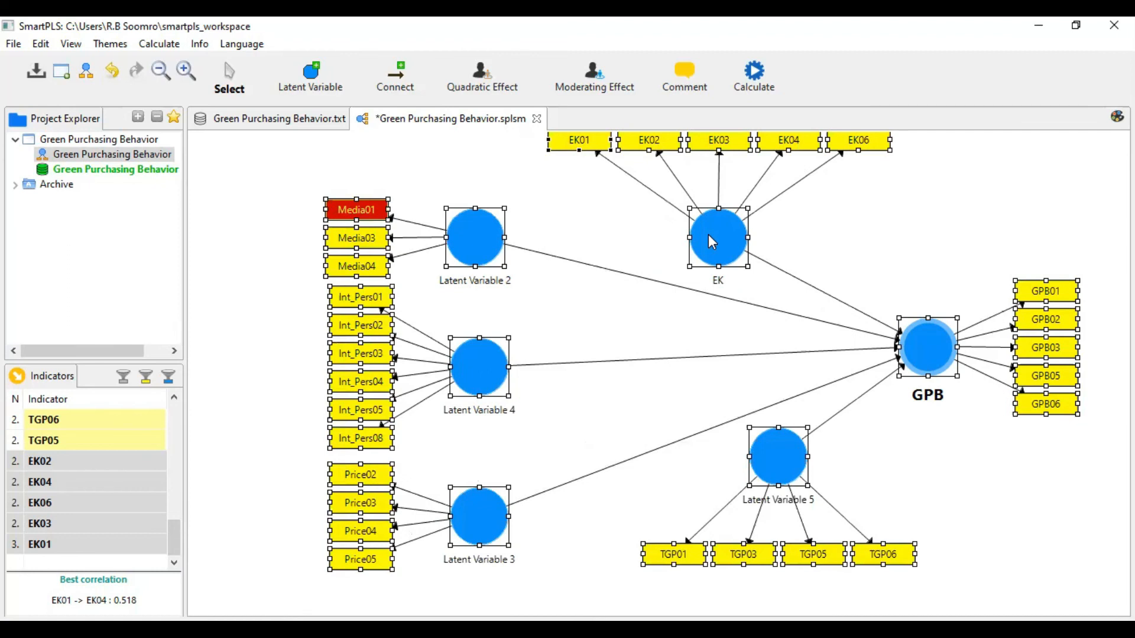
left_click(892, 234)
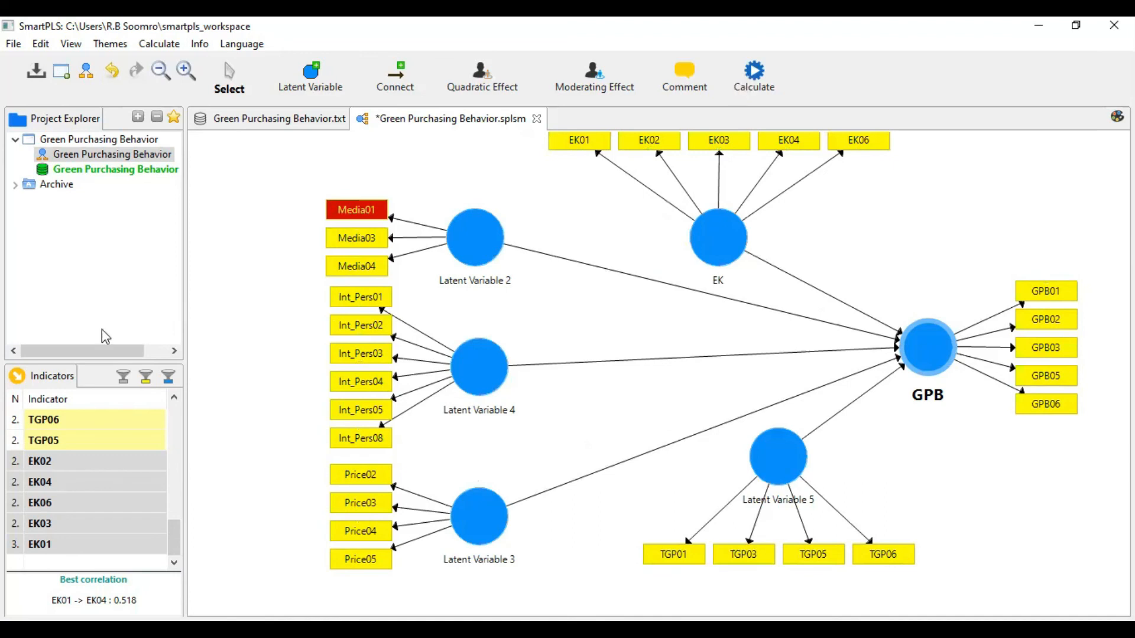
Filter the indicator list to only the unused indicators, switch to only the used ones, and show all indicators again.
left_click(123, 379)
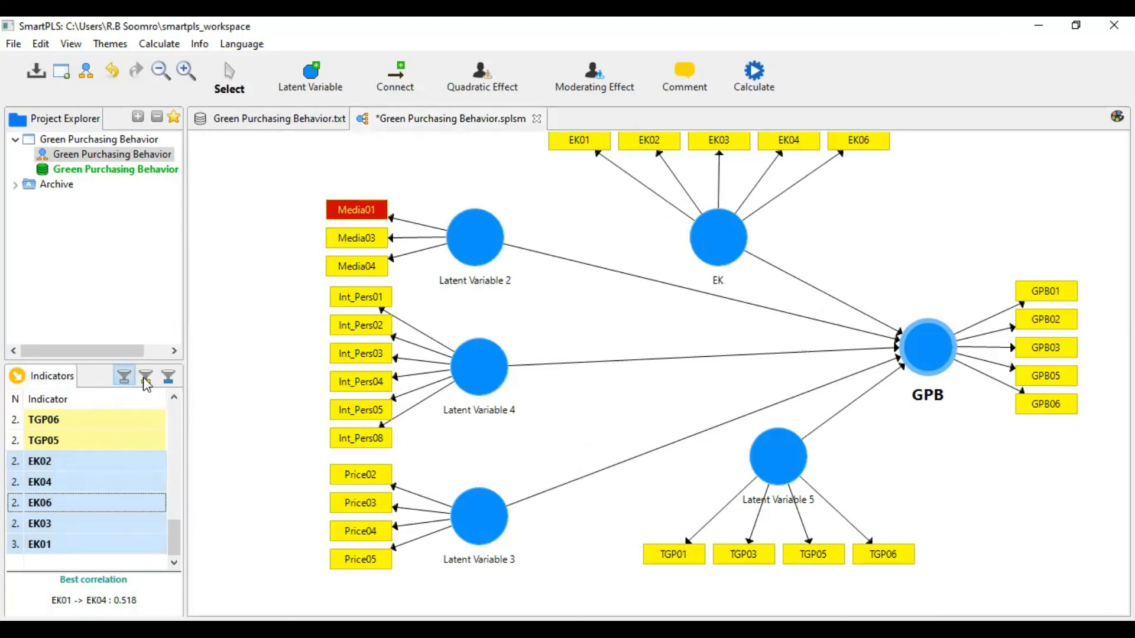
left_click(169, 377)
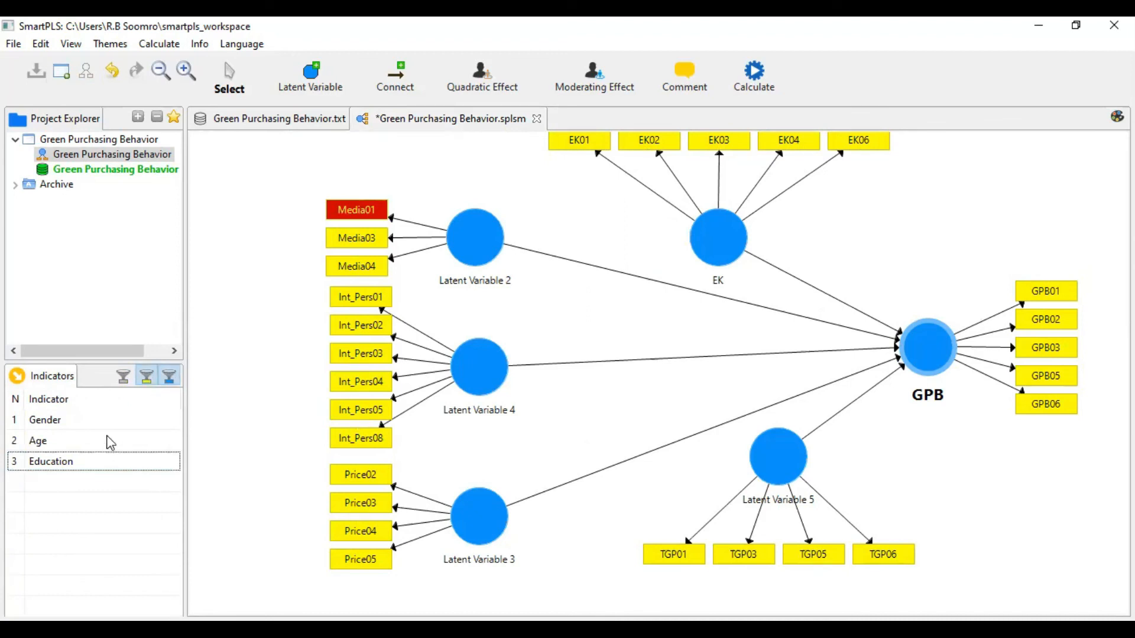
left_click(146, 377)
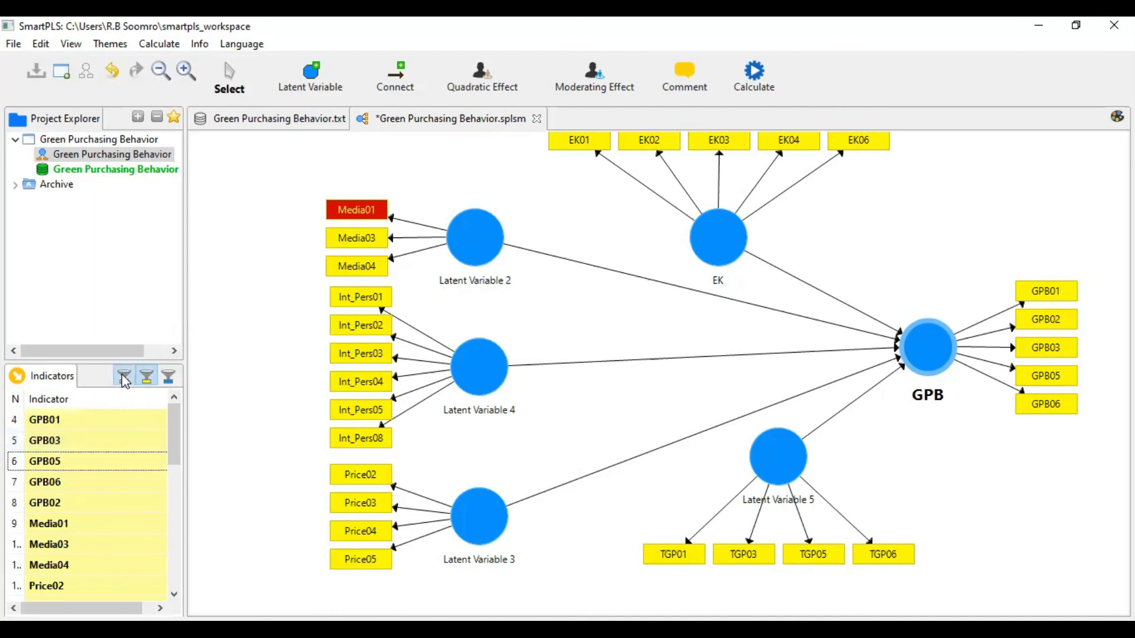
left_click(124, 378)
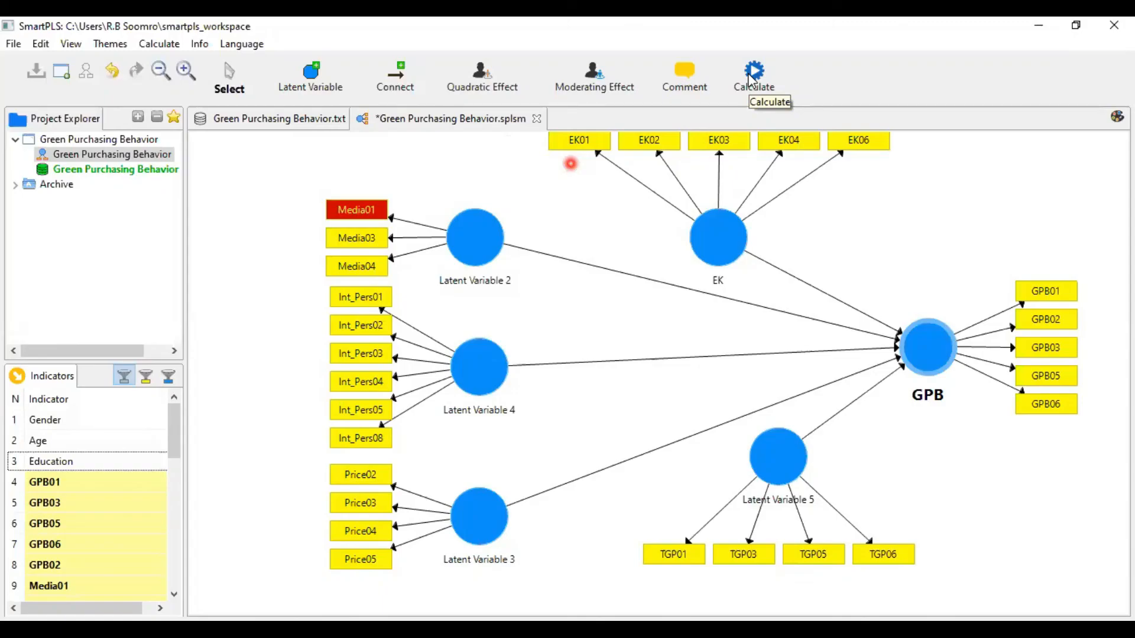
Review the available calculation methods, from PLS Algorithm to Consistent PLS Algorithms, and close the list without choosing one.
left_click(749, 78)
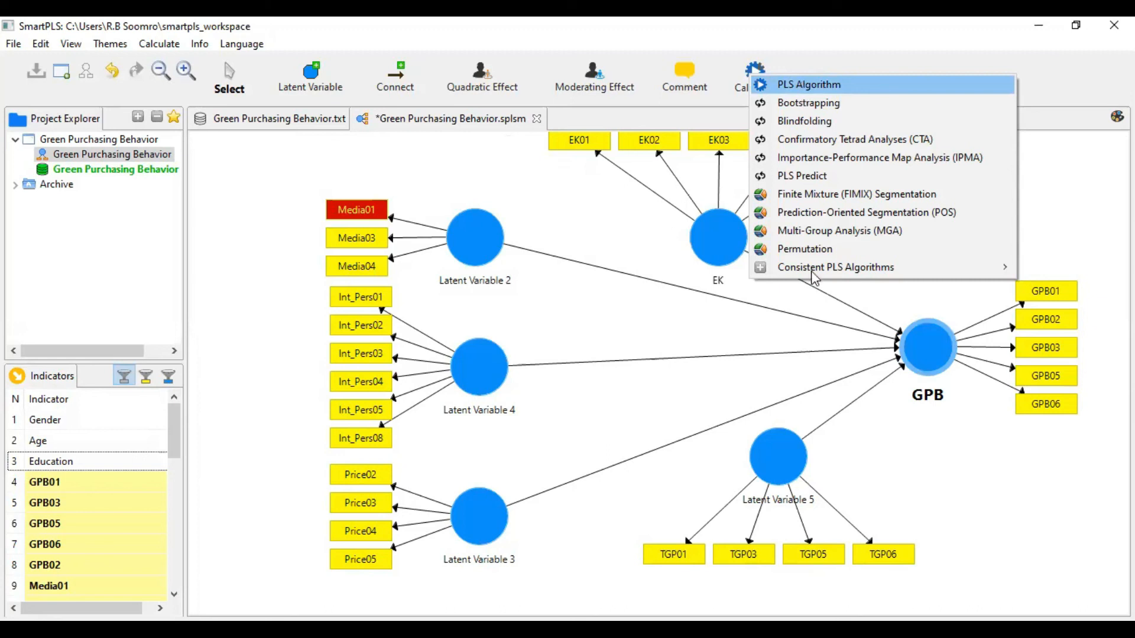
mouse_move(815, 276)
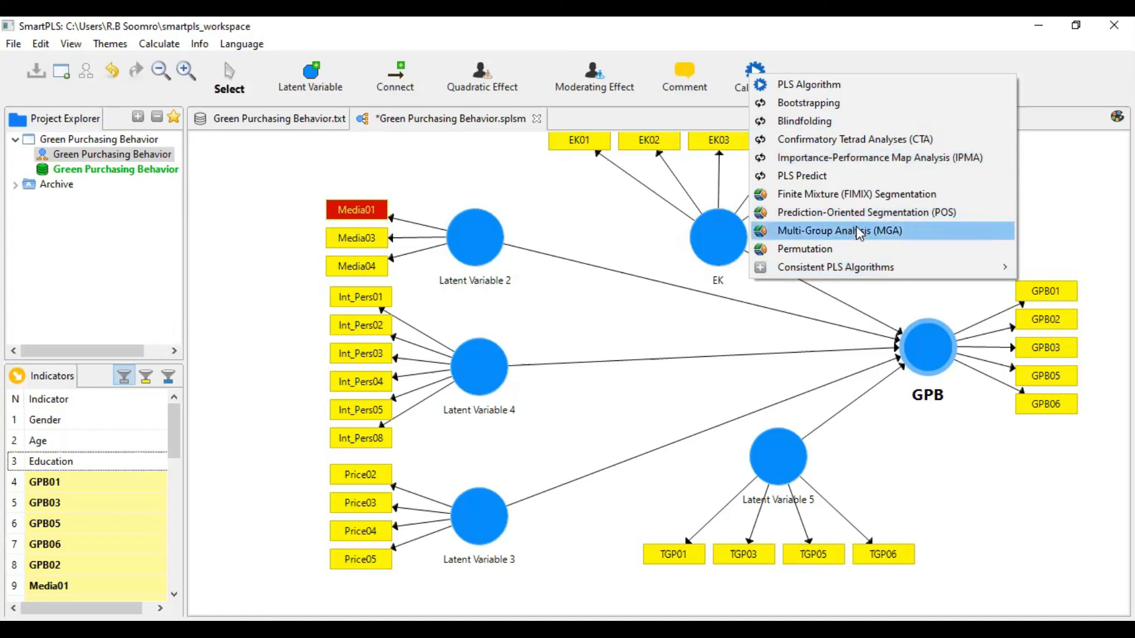
left_click(781, 318)
left_click(769, 328)
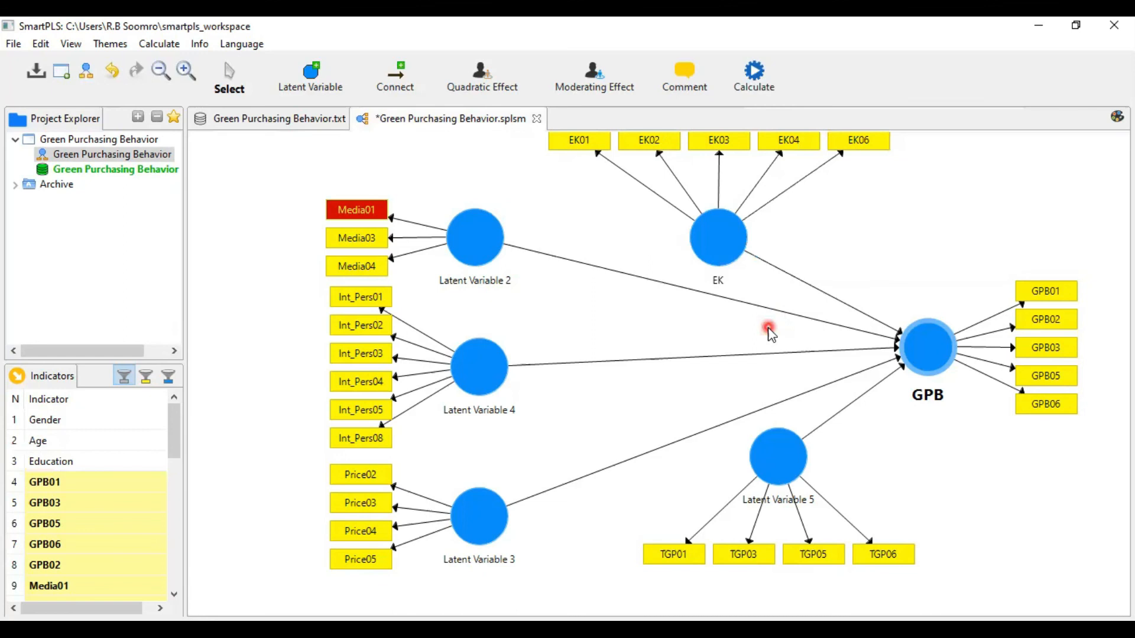